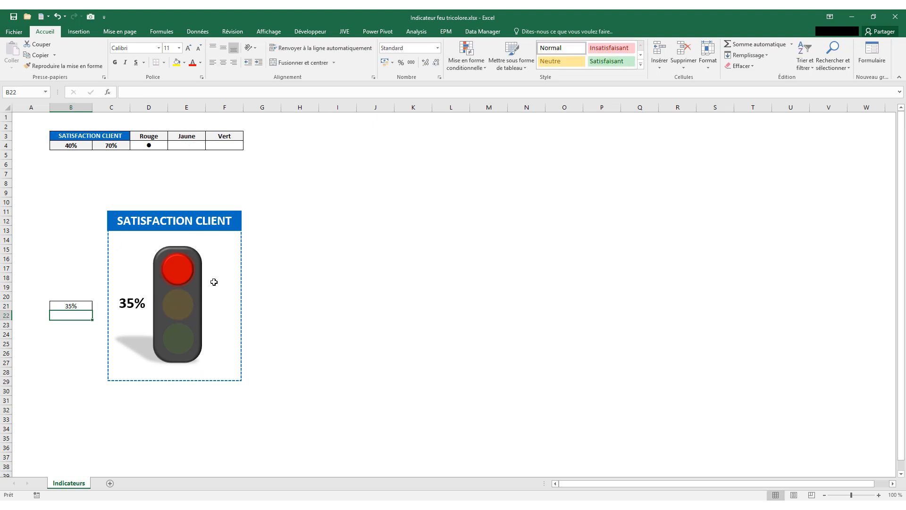
Step: Set the customer satisfaction value in cell B21 to 85%
{"action": "left_click", "coordinate": [73, 303]}
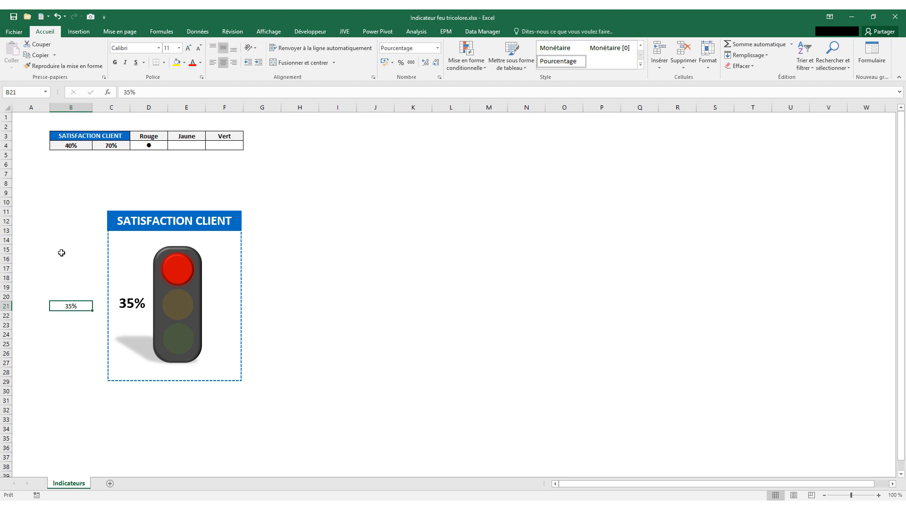
{"action": "type", "text": "85"}
{"action": "key", "text": "Return"}
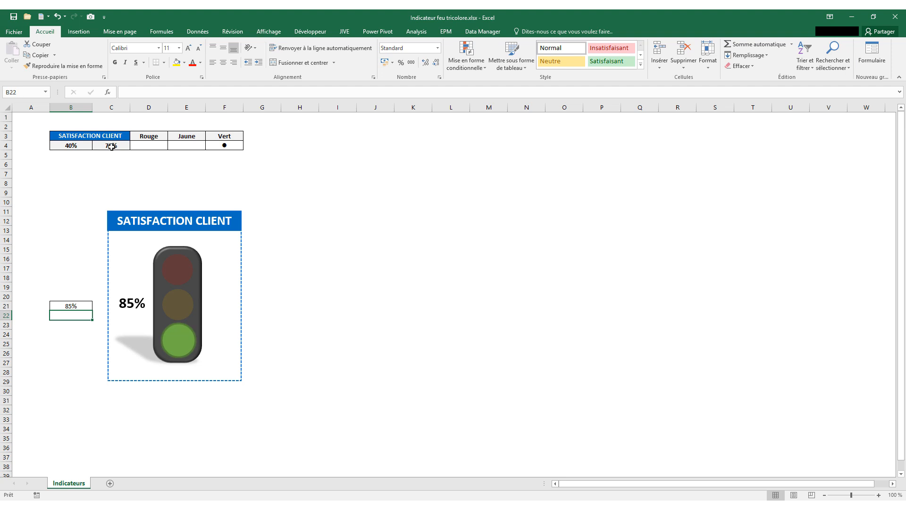
{"action": "left_click_drag", "start_coordinate": [459, 170], "coordinate": [446, 205]}
{"action": "key", "text": "Delete"}
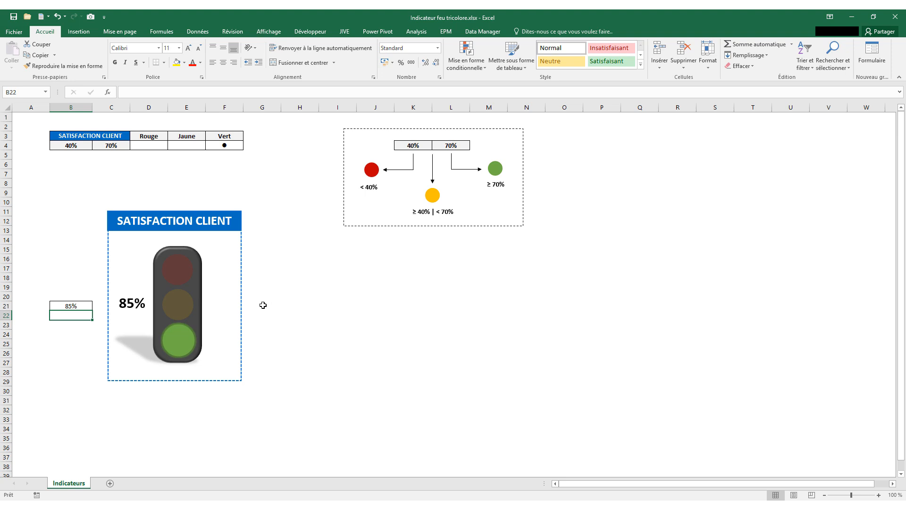
{"action": "left_click", "coordinate": [83, 305]}
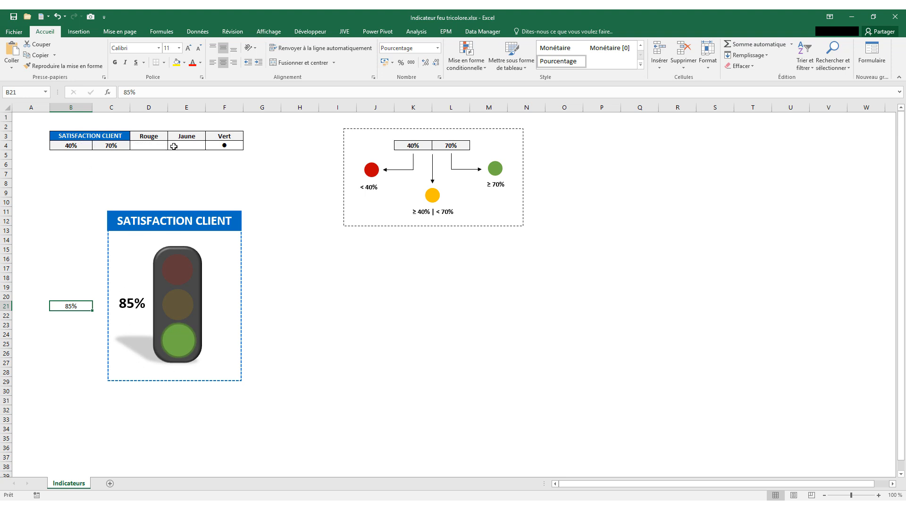
Step: Add a new worksheet and draw a tall rounded rectangle about 6.06 cm high and 2.28 cm wide across columns D and E
{"action": "left_click", "coordinate": [111, 483]}
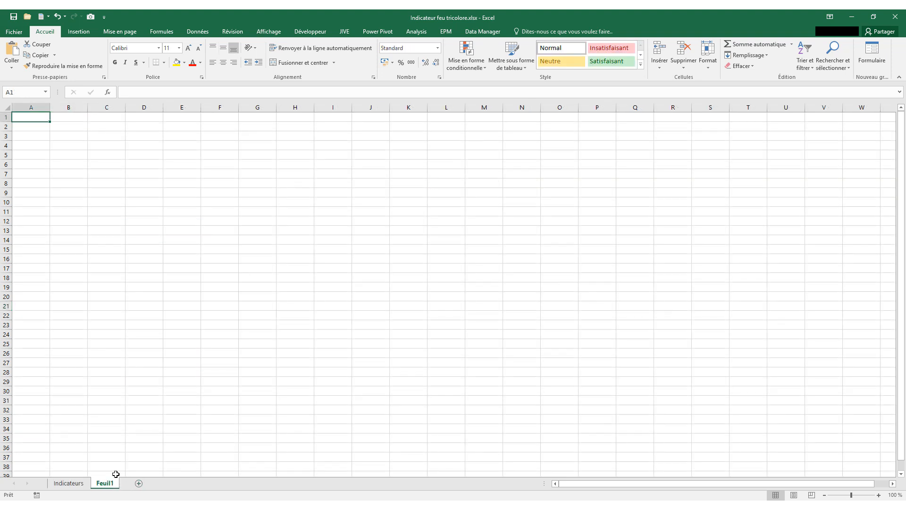
{"action": "left_click", "coordinate": [55, 126]}
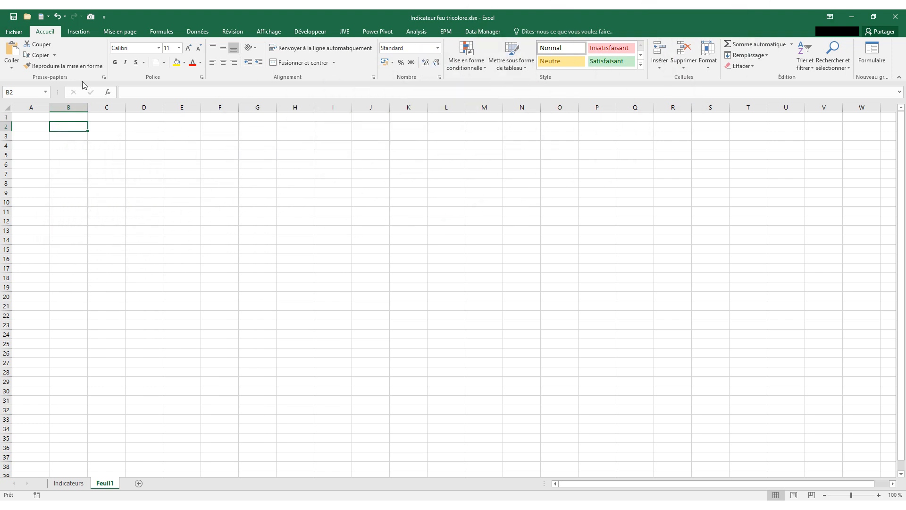
{"action": "left_click", "coordinate": [87, 31]}
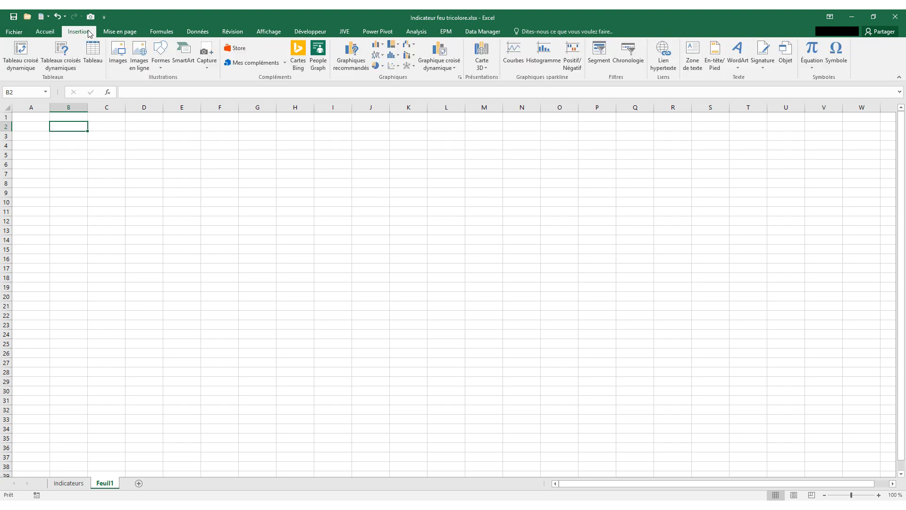
{"action": "left_click", "coordinate": [165, 66]}
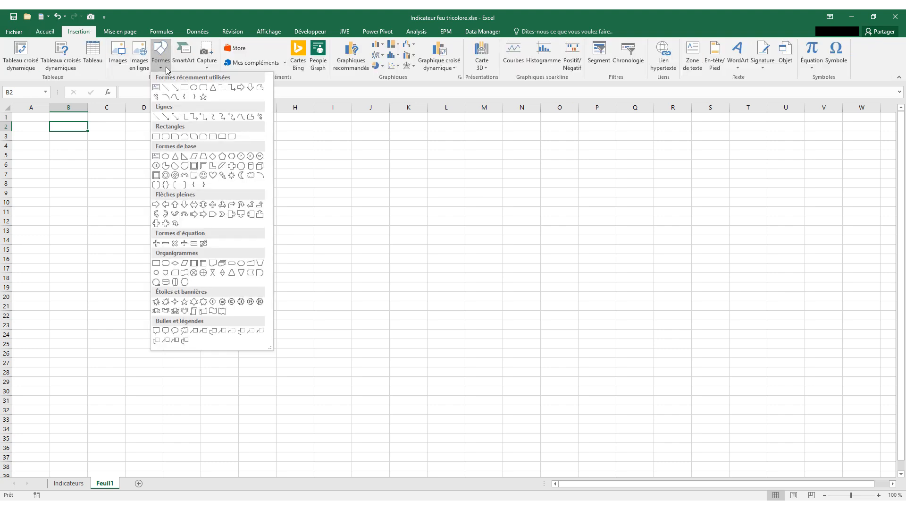
{"action": "left_click", "coordinate": [203, 88]}
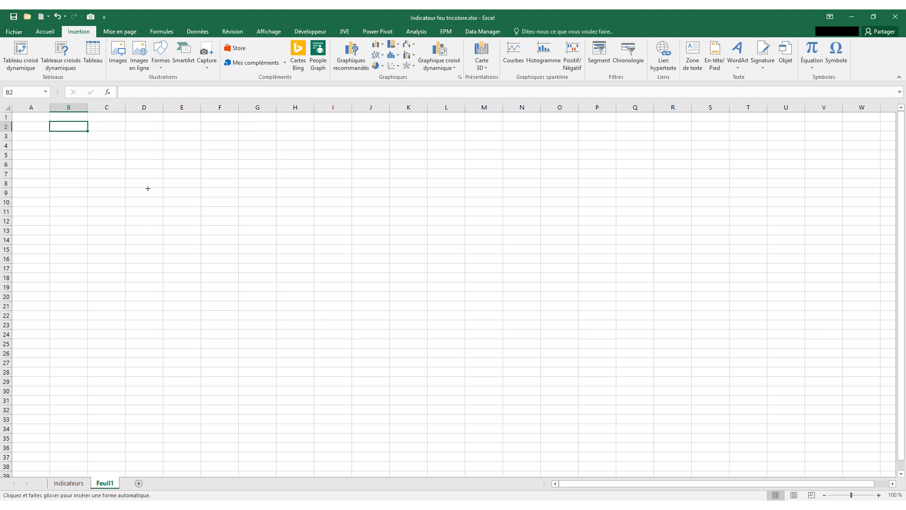
{"action": "left_click_drag", "start_coordinate": [140, 152], "coordinate": [179, 258]}
{"action": "left_click_drag", "start_coordinate": [168, 207], "coordinate": [169, 221]}
Step: Give the rounded rectangle a dark grey fill and outline, and reshape it to about 5.85 cm high and 2.38 cm wide
{"action": "left_click", "coordinate": [353, 45]}
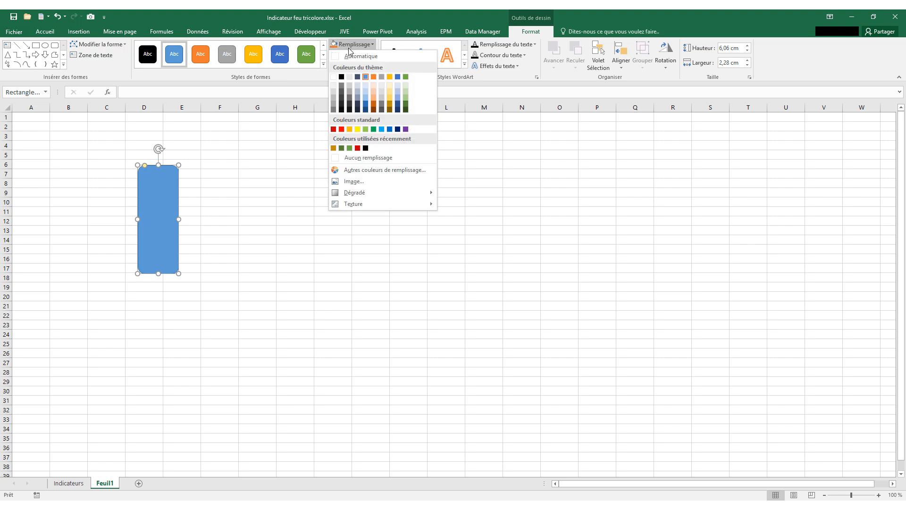
{"action": "left_click", "coordinate": [342, 92]}
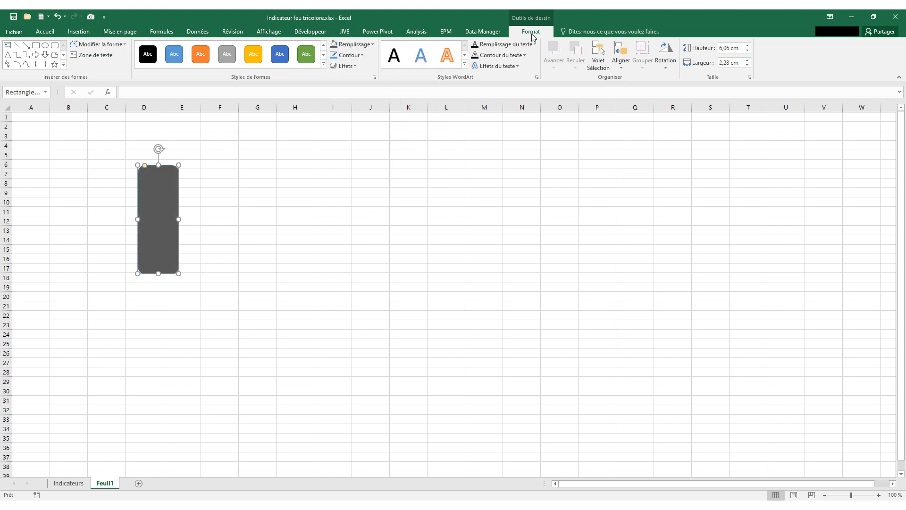
{"action": "left_click", "coordinate": [348, 55]}
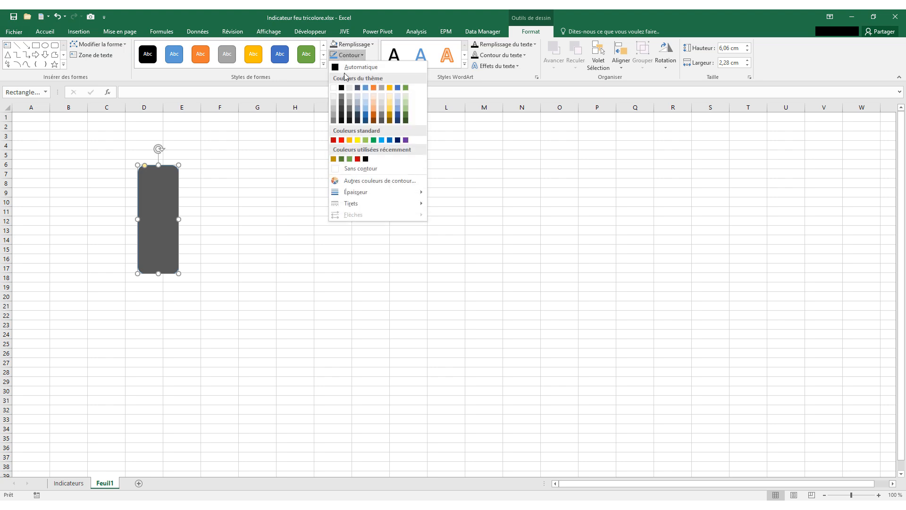
{"action": "left_click", "coordinate": [342, 103]}
{"action": "left_click", "coordinate": [231, 173]}
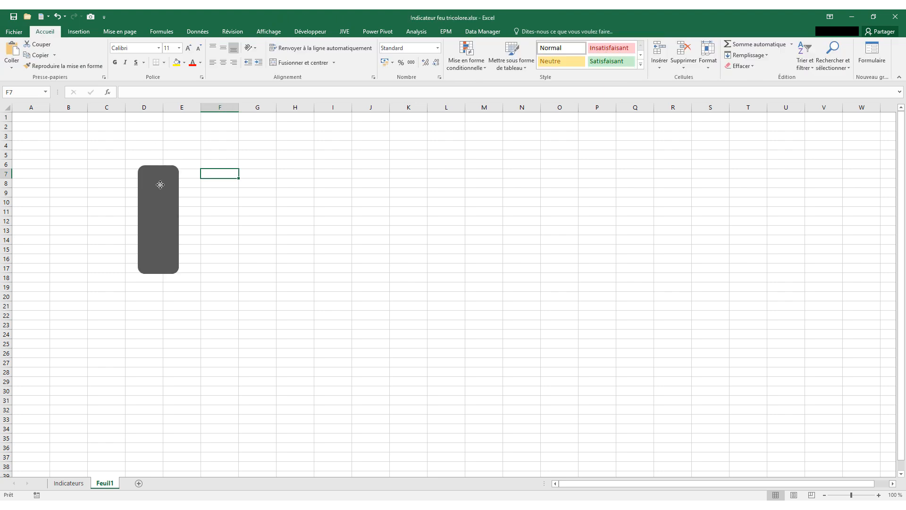
{"action": "left_click_drag", "start_coordinate": [160, 184], "coordinate": [181, 183]}
{"action": "left_click", "coordinate": [184, 173]}
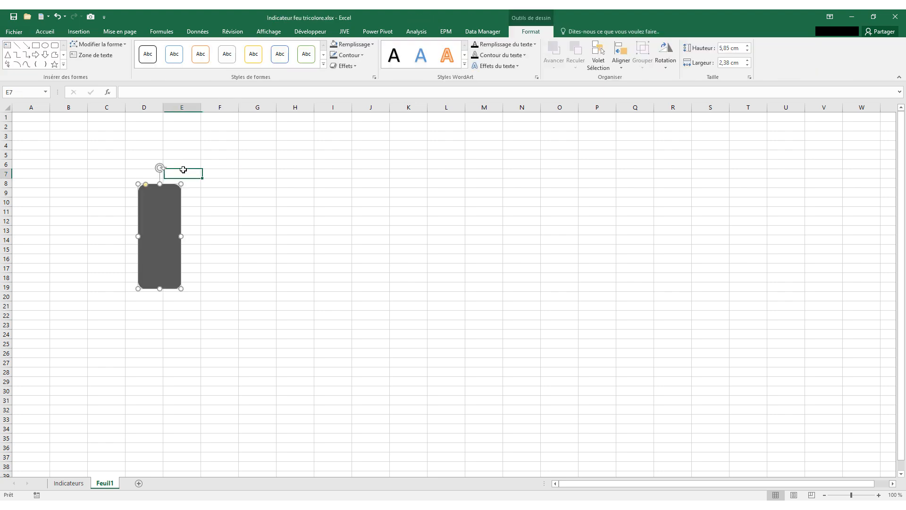
Step: Draw a circle about 1.59 cm in diameter, centred in the upper part of the grey rectangle
{"action": "left_click", "coordinate": [78, 33]}
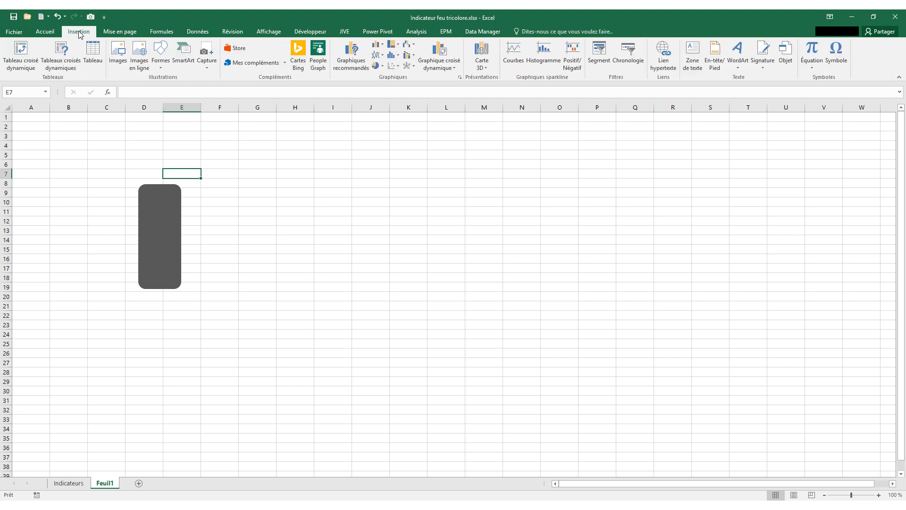
{"action": "left_click", "coordinate": [162, 67]}
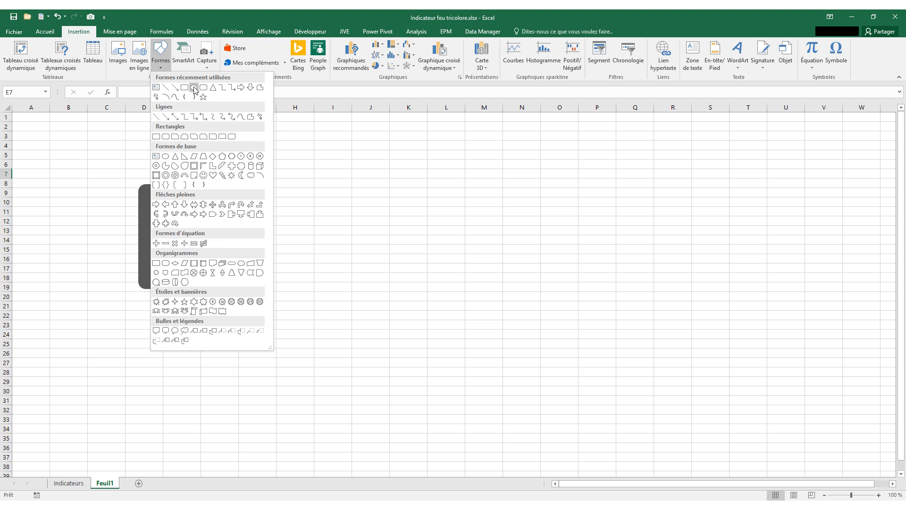
{"action": "left_click", "coordinate": [194, 88]}
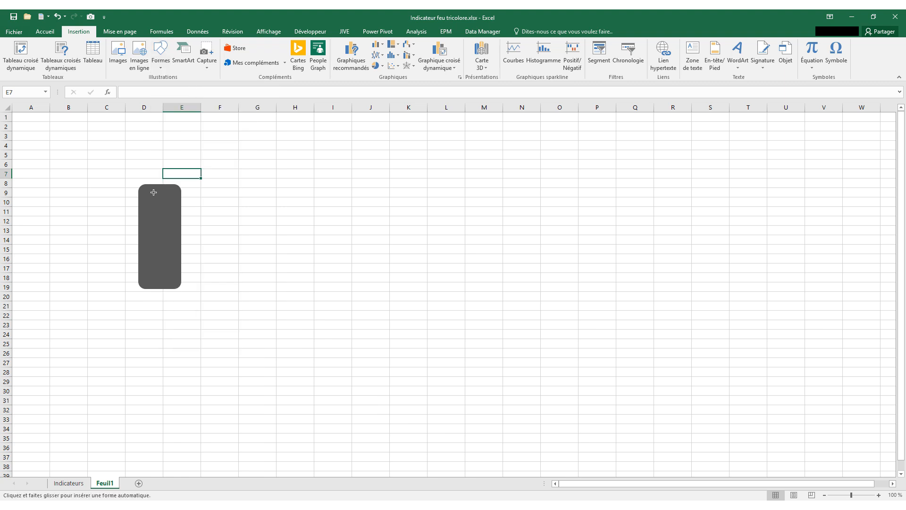
{"action": "left_click_drag", "start_coordinate": [150, 191], "coordinate": [174, 221]}
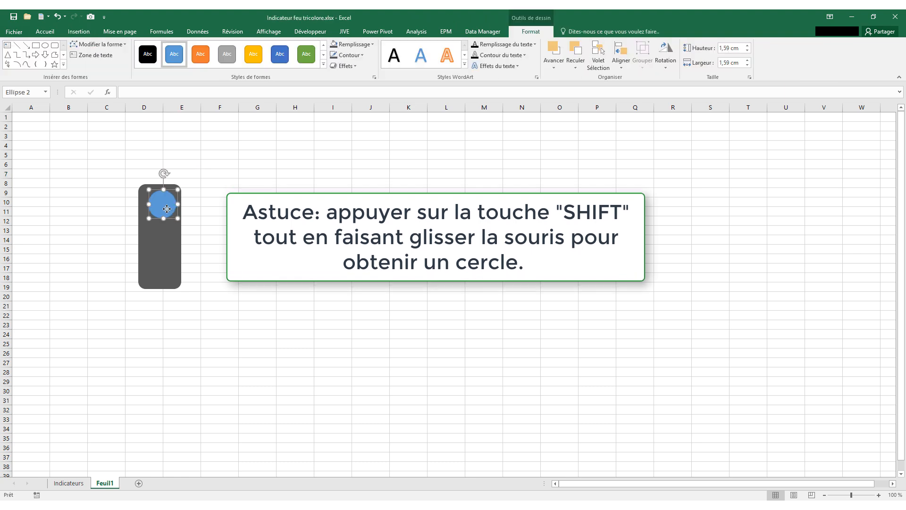
{"action": "left_click", "coordinate": [165, 210]}
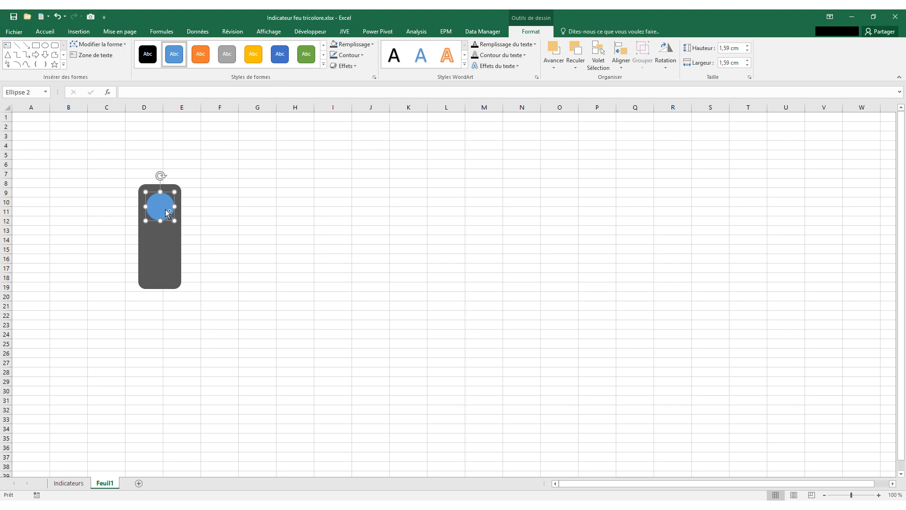
Step: Duplicate the circle twice, stack the copies below it, and nudge the grey rectangle to frame all three
{"action": "key", "text": "ctrl+c"}
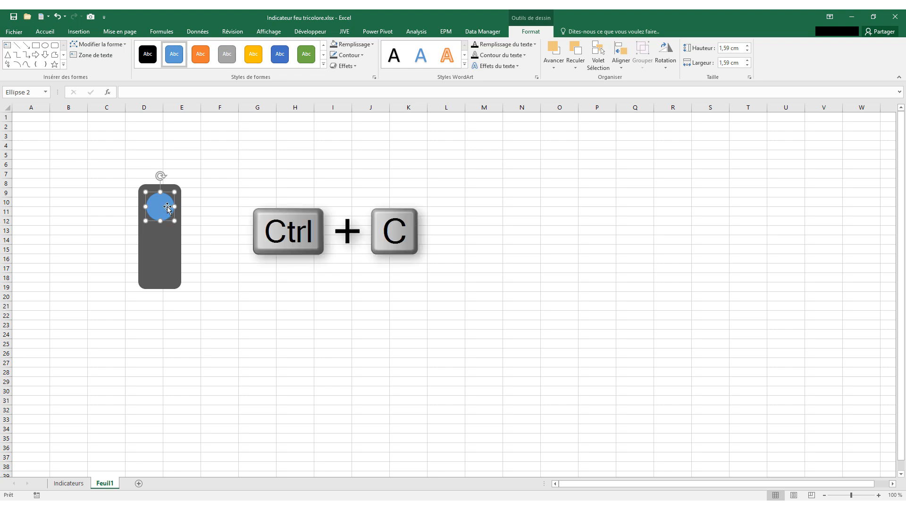
{"action": "key", "text": "ctrl+v"}
{"action": "left_click_drag", "start_coordinate": [167, 207], "coordinate": [162, 267]}
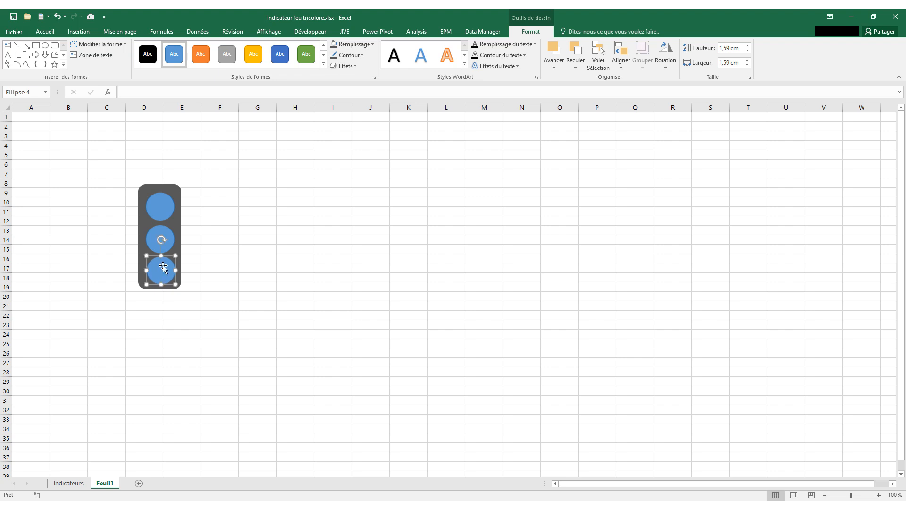
{"action": "left_click", "coordinate": [198, 207]}
{"action": "left_click", "coordinate": [179, 189]}
{"action": "left_click_drag", "start_coordinate": [178, 190], "coordinate": [179, 191]}
{"action": "left_click", "coordinate": [173, 177]}
Step: Fill the uppermost circle with the standard dark red and remove its outline
{"action": "left_click", "coordinate": [169, 212]}
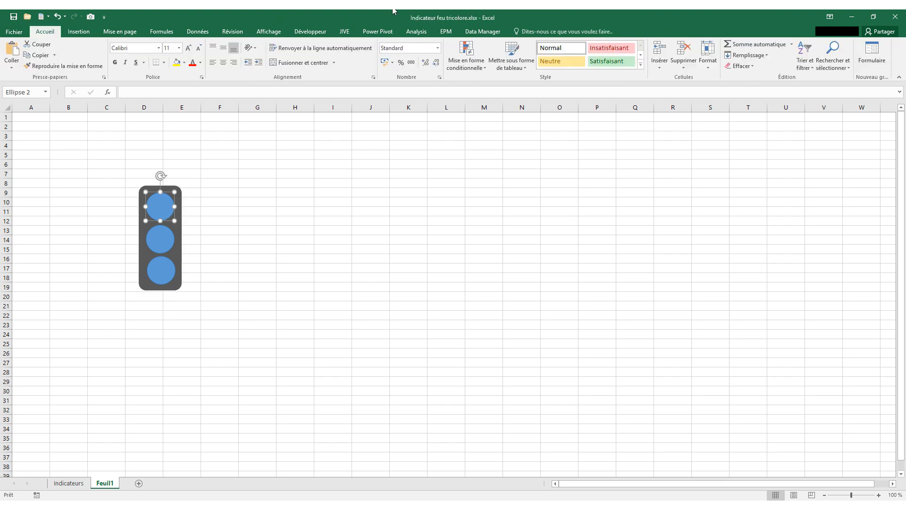
{"action": "left_click", "coordinate": [355, 46]}
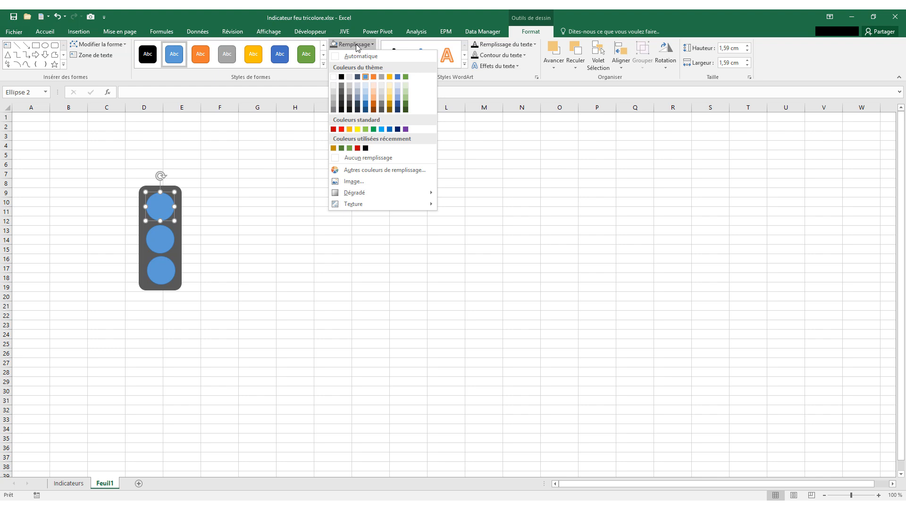
{"action": "left_click", "coordinate": [334, 130]}
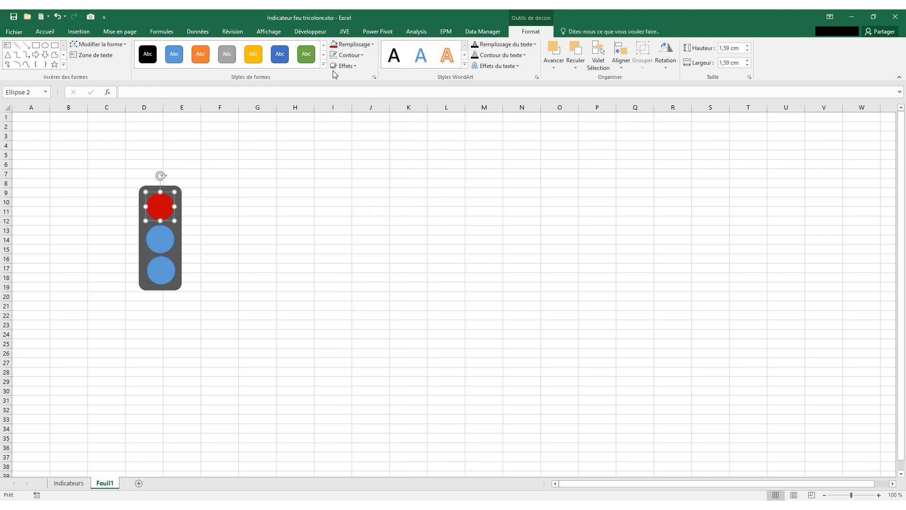
{"action": "left_click", "coordinate": [348, 55]}
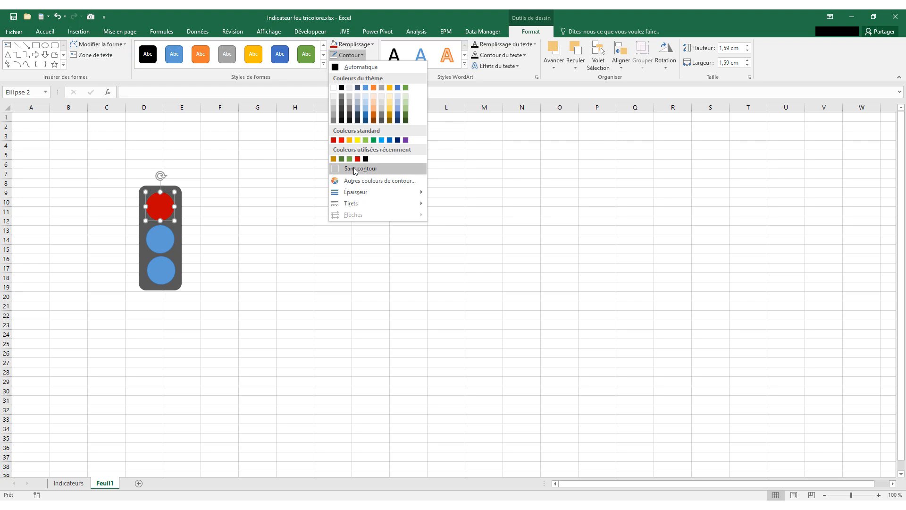
{"action": "left_click", "coordinate": [353, 168]}
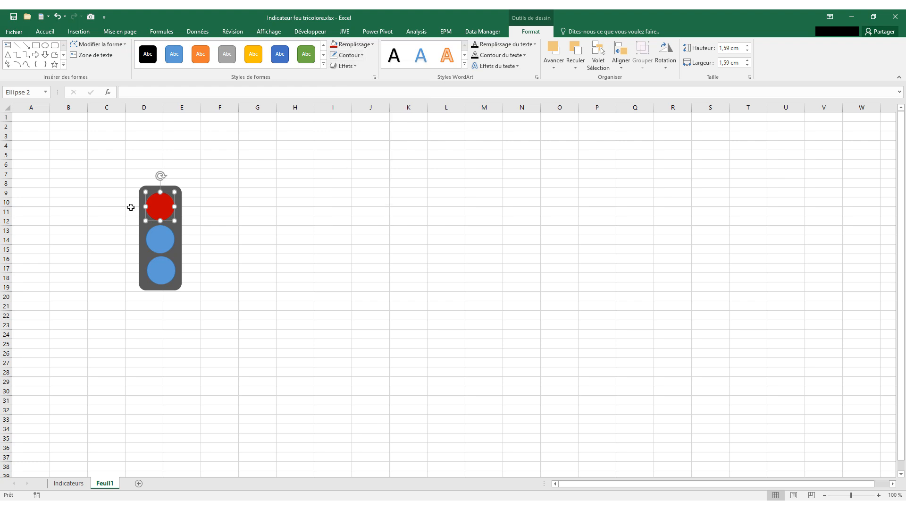
Step: Make the red circle's fill partly transparent and compare it with the finished traffic light on the Indicateurs sheet
{"action": "left_click", "coordinate": [348, 46]}
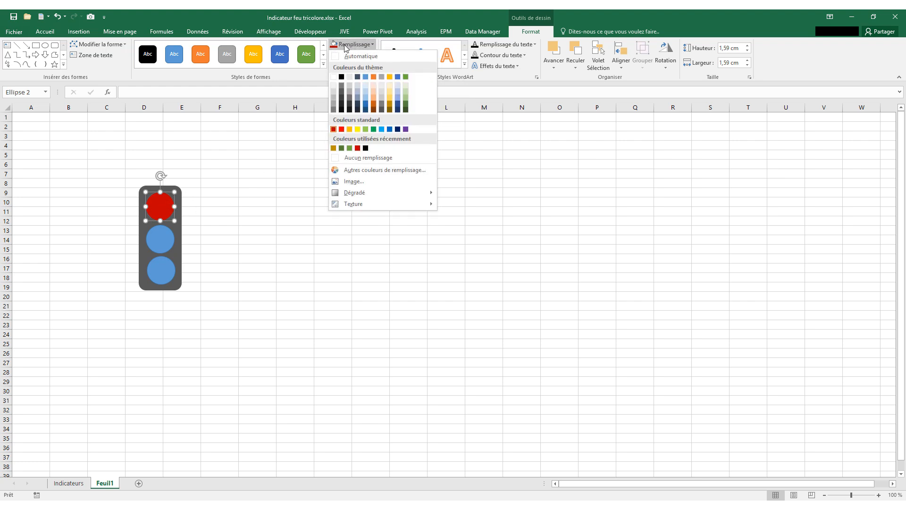
{"action": "left_click", "coordinate": [359, 170]}
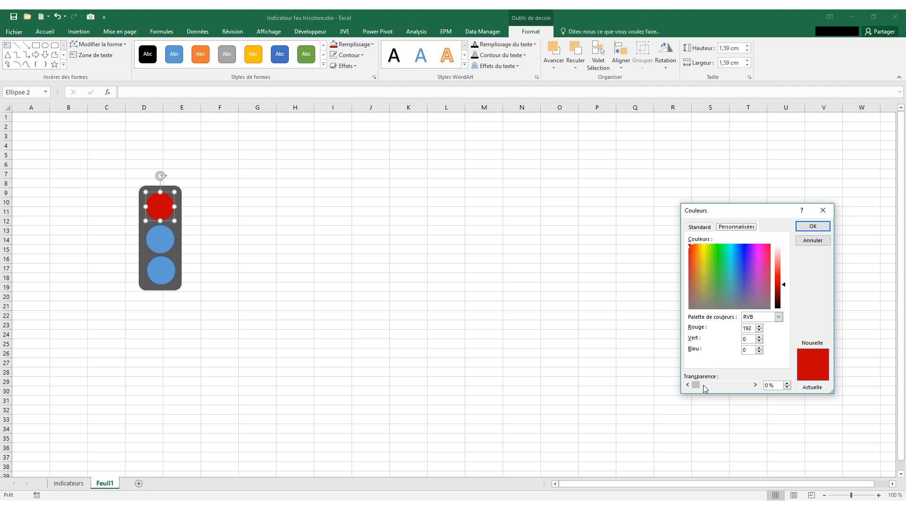
{"action": "left_click_drag", "start_coordinate": [696, 384], "coordinate": [734, 387]}
{"action": "left_click", "coordinate": [813, 226]}
{"action": "left_click", "coordinate": [316, 213]}
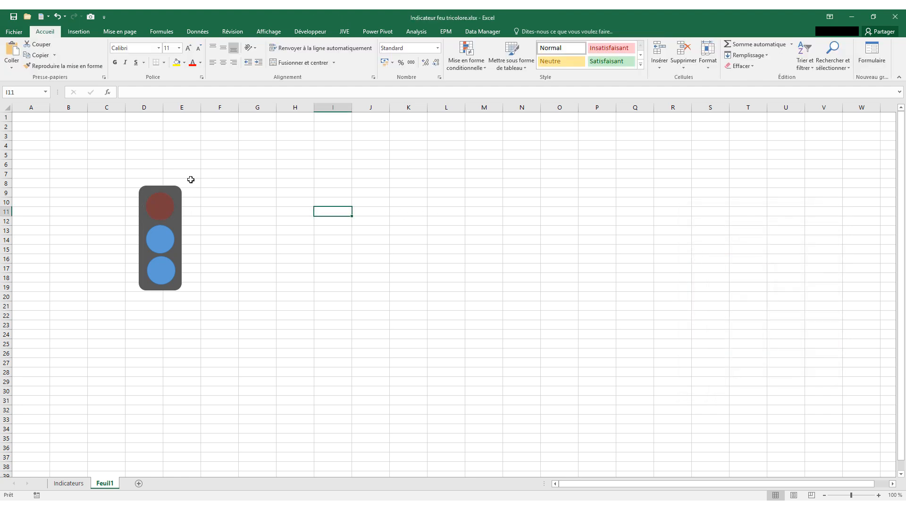
{"action": "left_click", "coordinate": [69, 482]}
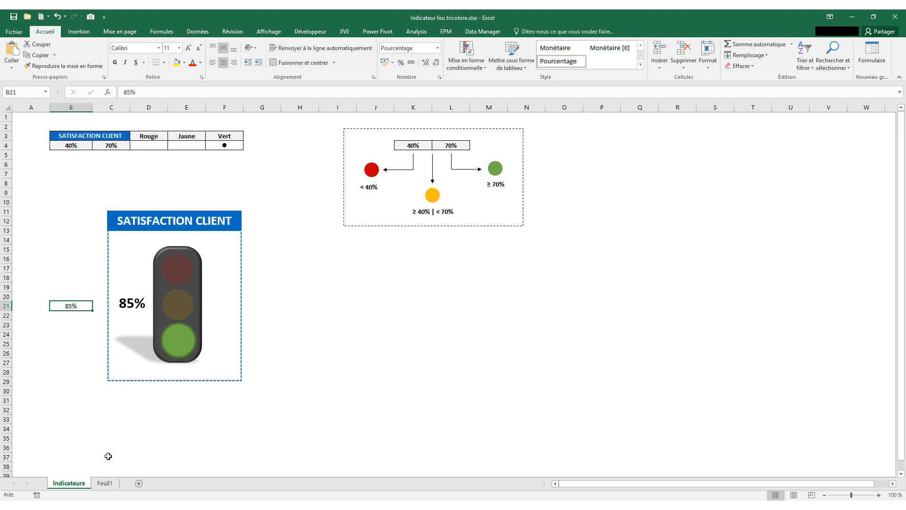
{"action": "left_click", "coordinate": [105, 483]}
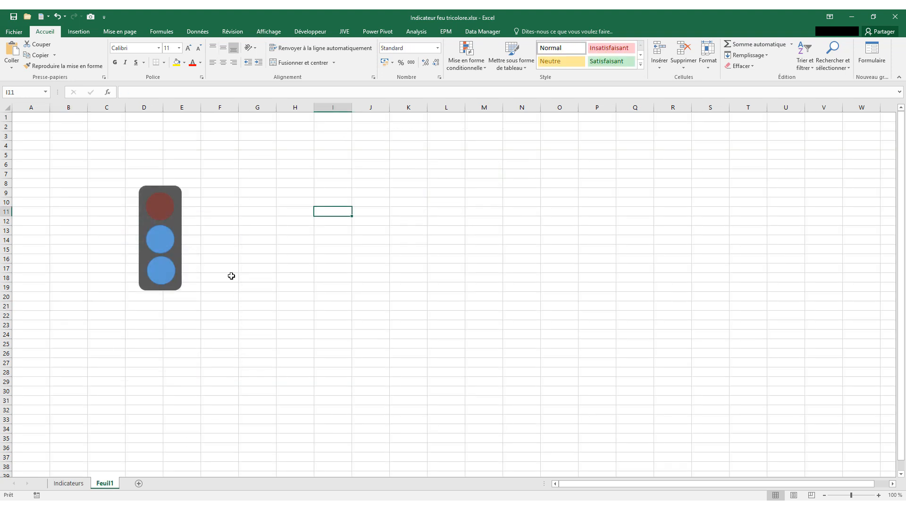
Step: Fill the middle circle with the gold theme colour and remove its outline
{"action": "left_click", "coordinate": [169, 236]}
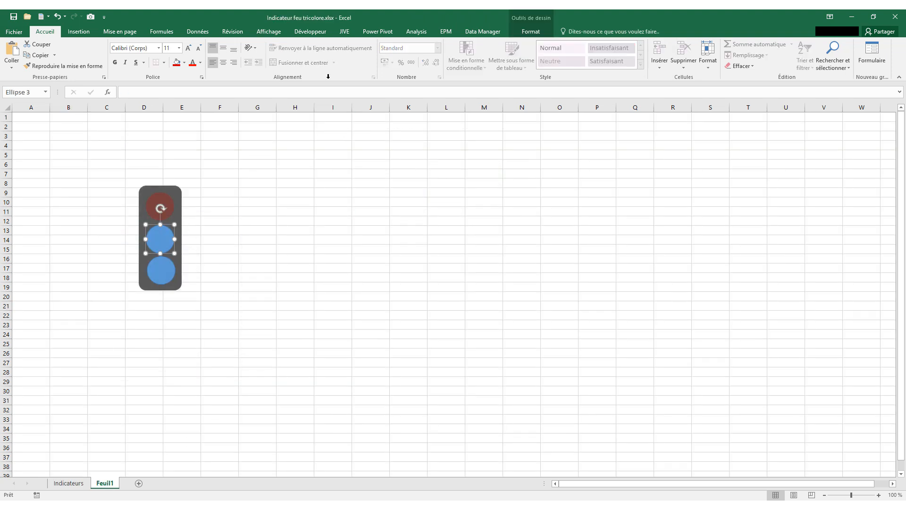
{"action": "left_click", "coordinate": [532, 33]}
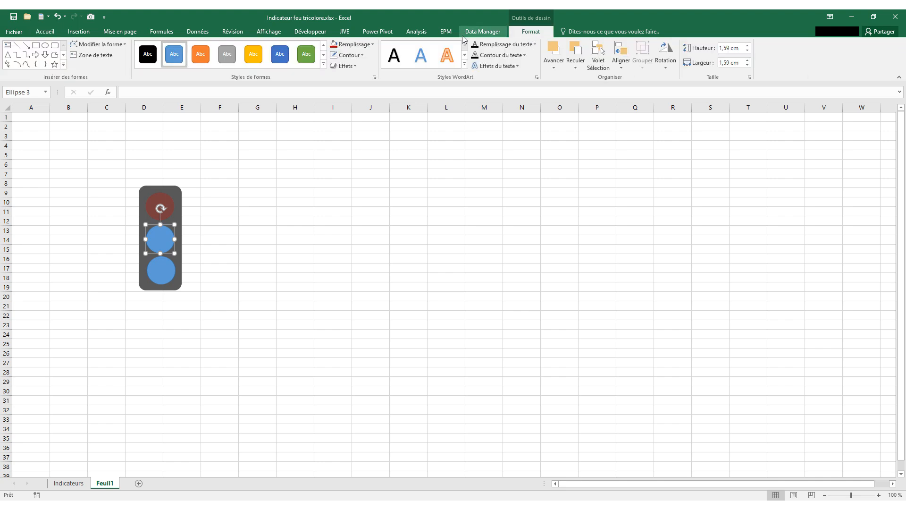
{"action": "left_click", "coordinate": [363, 45]}
{"action": "left_click", "coordinate": [391, 77]}
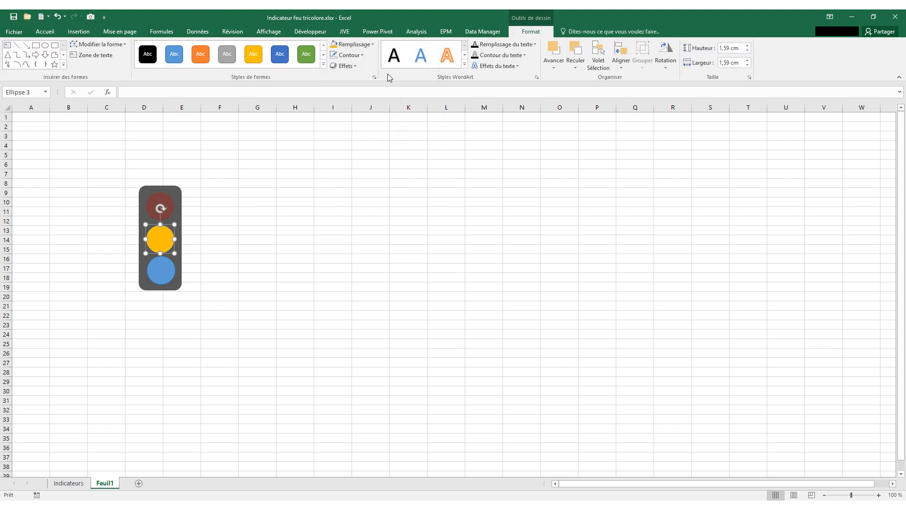
{"action": "left_click", "coordinate": [356, 60]}
{"action": "left_click", "coordinate": [360, 169]}
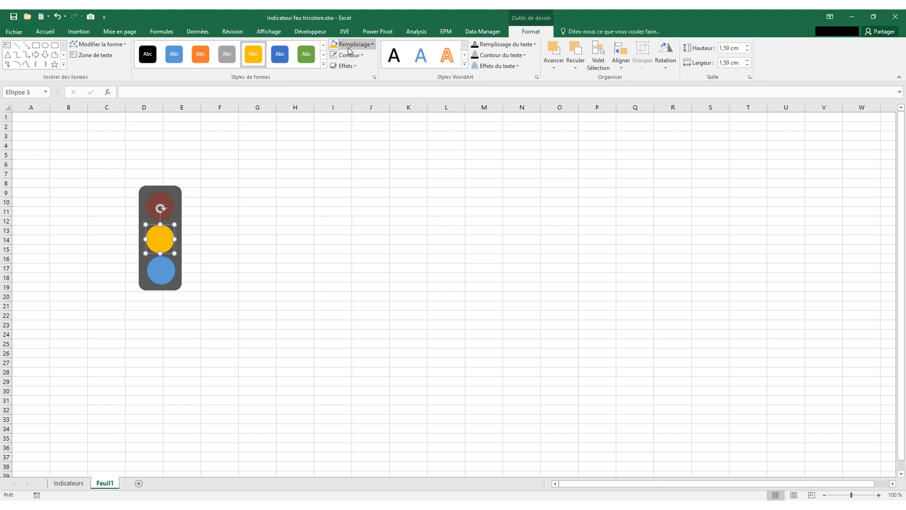
Step: Make the middle gold circle's fill partly transparent using a custom fill colour
{"action": "left_click", "coordinate": [349, 49]}
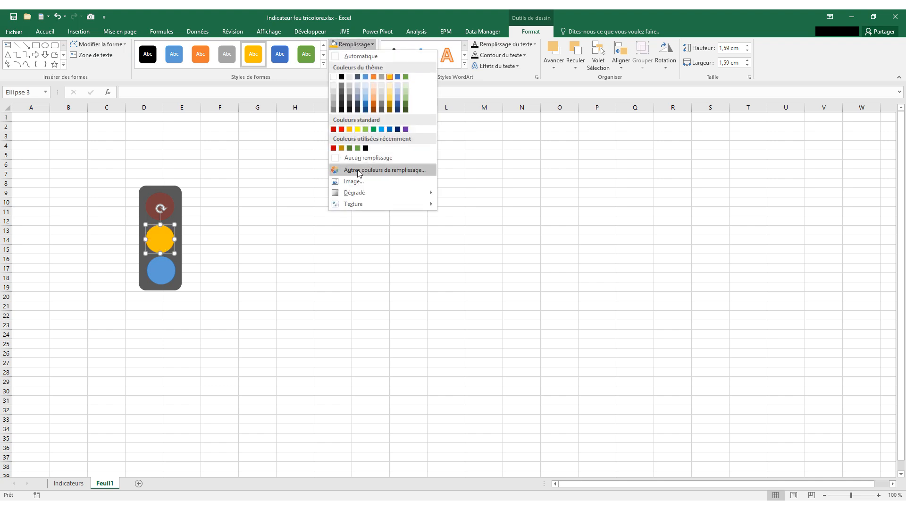
{"action": "left_click", "coordinate": [390, 172]}
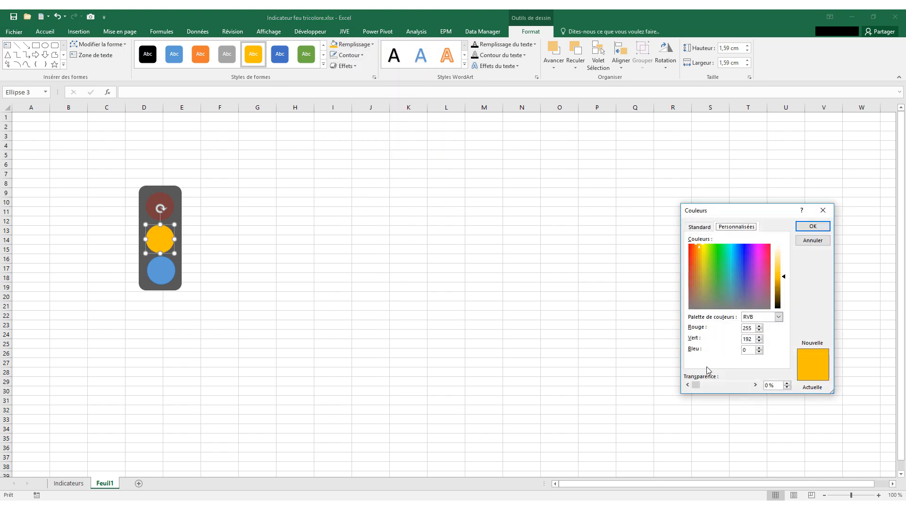
{"action": "left_click", "coordinate": [731, 387]}
{"action": "left_click", "coordinate": [732, 387]}
{"action": "left_click", "coordinate": [732, 387]}
{"action": "left_click", "coordinate": [732, 387]}
{"action": "left_click", "coordinate": [812, 226]}
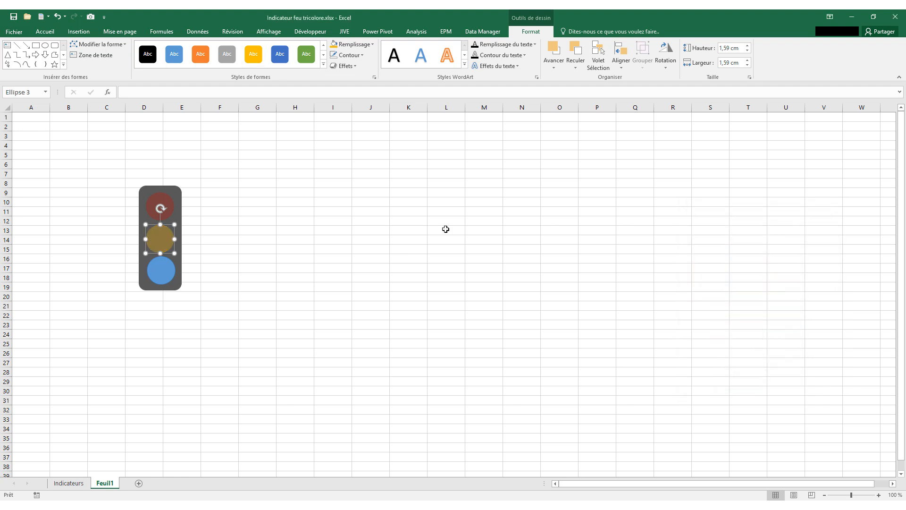
Step: Fill the lowest circle with the green theme colour
{"action": "left_click", "coordinate": [156, 276]}
{"action": "left_click", "coordinate": [370, 47]}
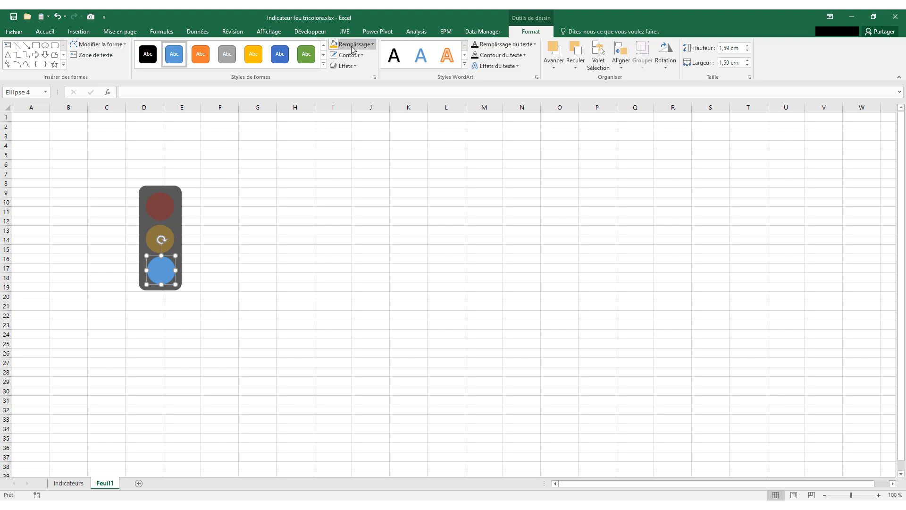
{"action": "left_click", "coordinate": [405, 77]}
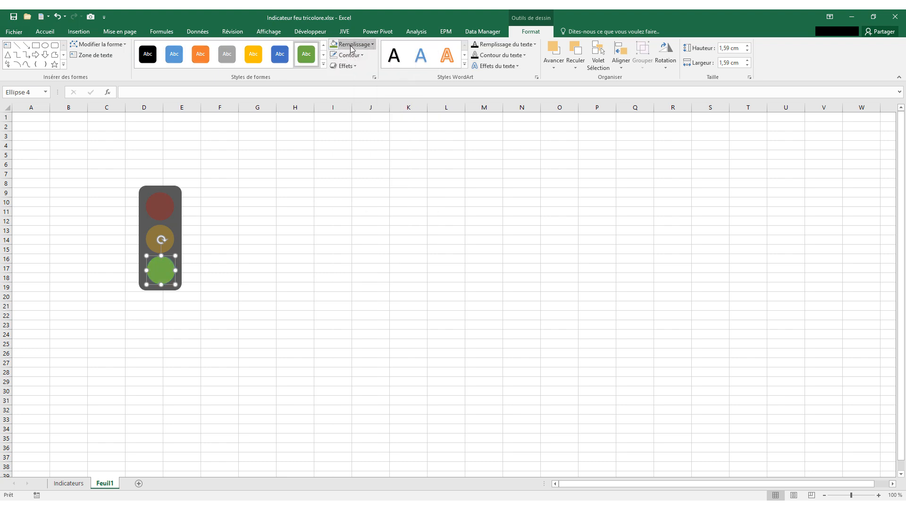
Step: Set the transparency of the lowest green circle's fill to 50%
{"action": "left_click", "coordinate": [353, 44]}
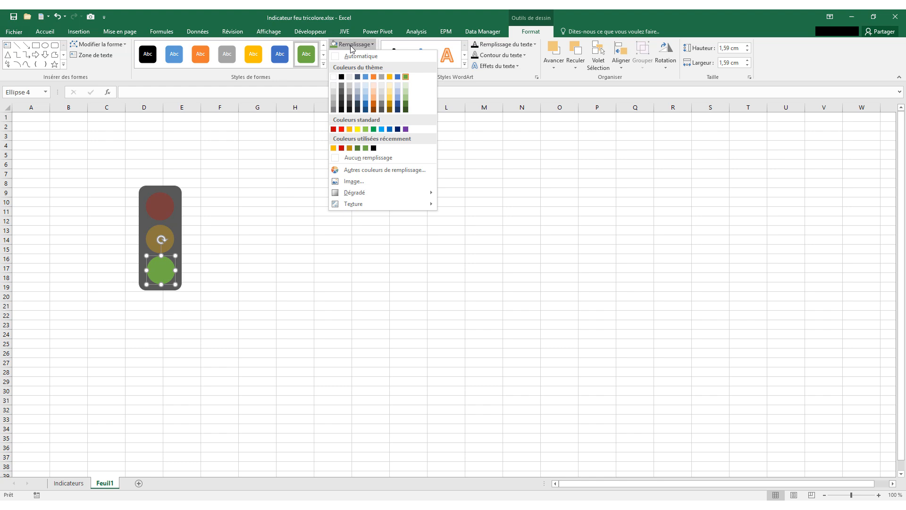
{"action": "left_click", "coordinate": [404, 171]}
{"action": "left_click", "coordinate": [739, 385]}
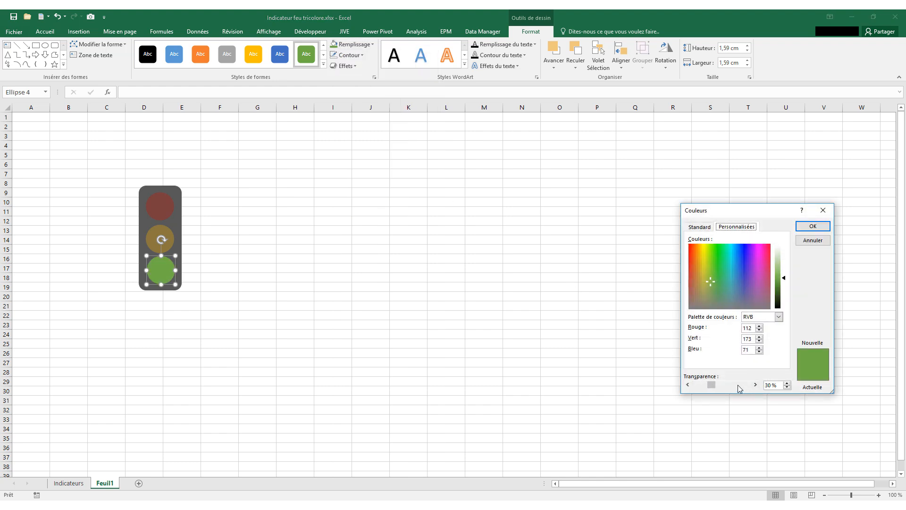
{"action": "left_click", "coordinate": [739, 388]}
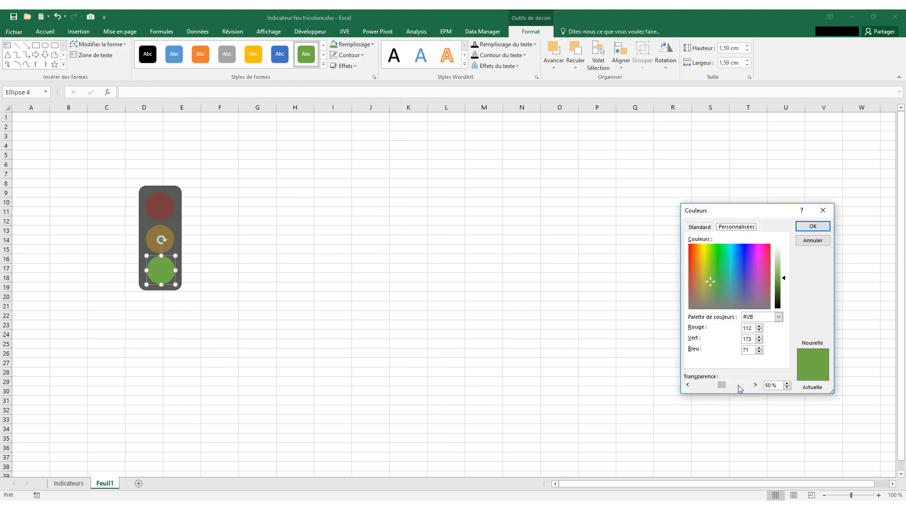
{"action": "left_click", "coordinate": [810, 226]}
{"action": "left_click", "coordinate": [250, 209]}
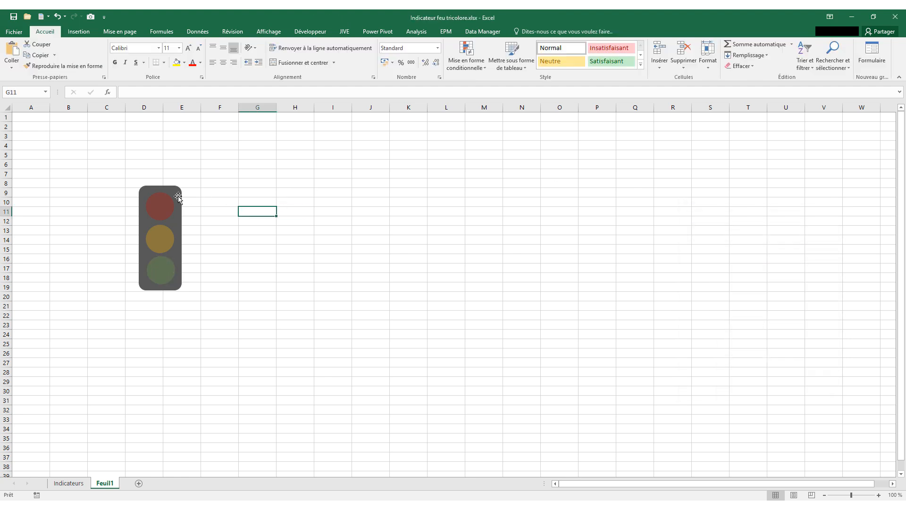
Step: Add a perspective shadow cast to the upper left behind the grey rounded rectangle
{"action": "left_click", "coordinate": [144, 188]}
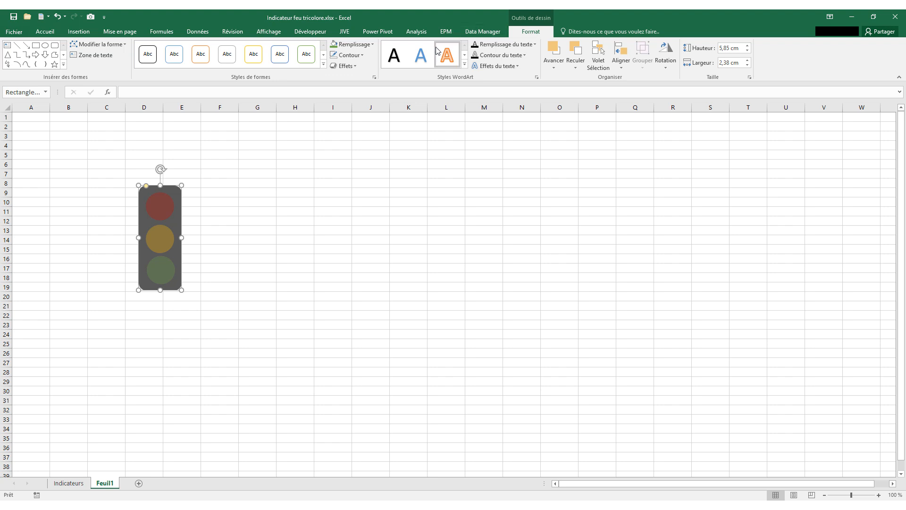
{"action": "left_click", "coordinate": [355, 66]}
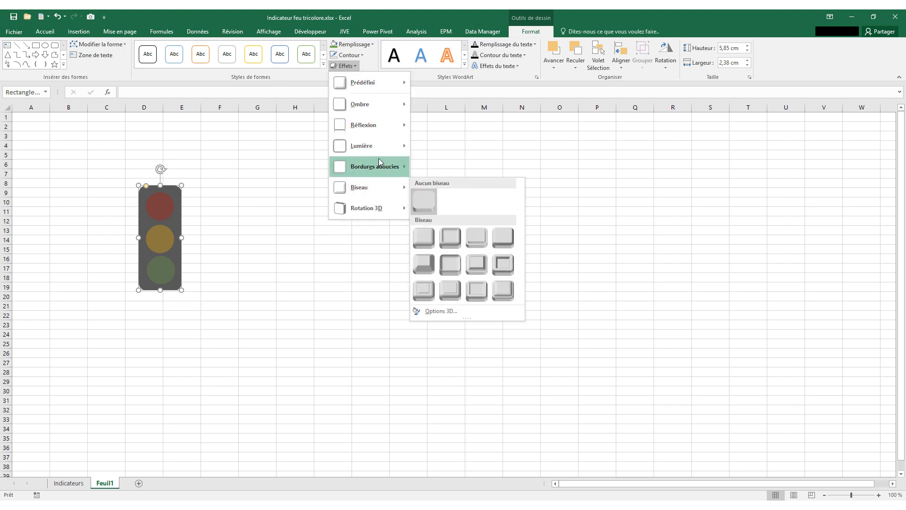
{"action": "mouse_move", "coordinate": [378, 109]}
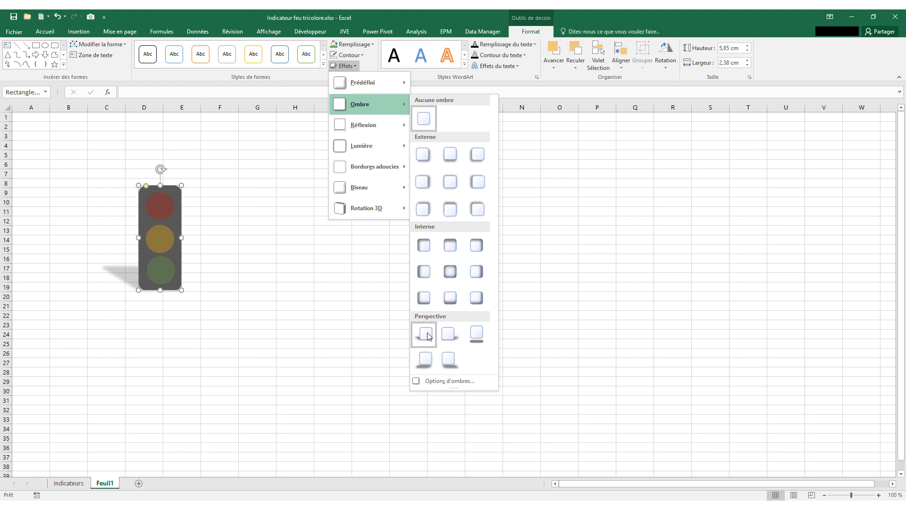
{"action": "left_click", "coordinate": [428, 336]}
{"action": "left_click", "coordinate": [122, 227]}
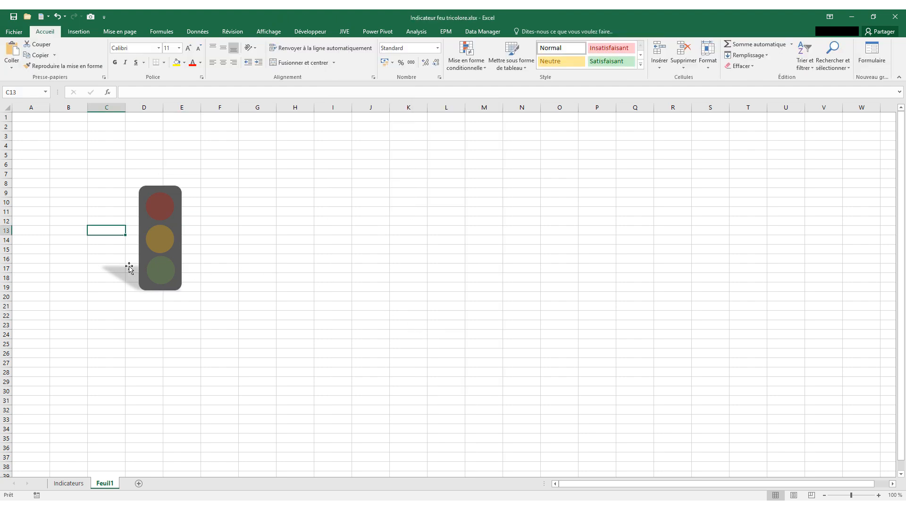
Step: Apply the first preset bevel effect to the grey rounded rectangle
{"action": "left_click", "coordinate": [143, 190]}
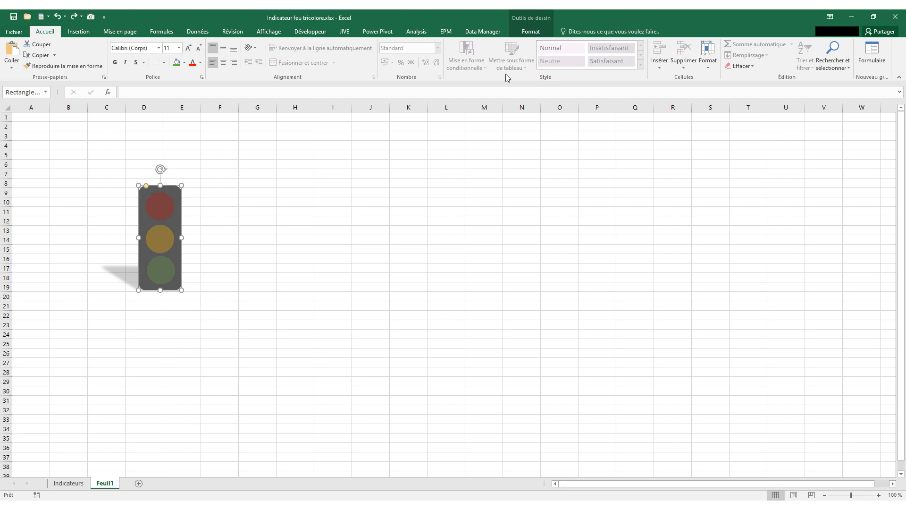
{"action": "left_click", "coordinate": [531, 32]}
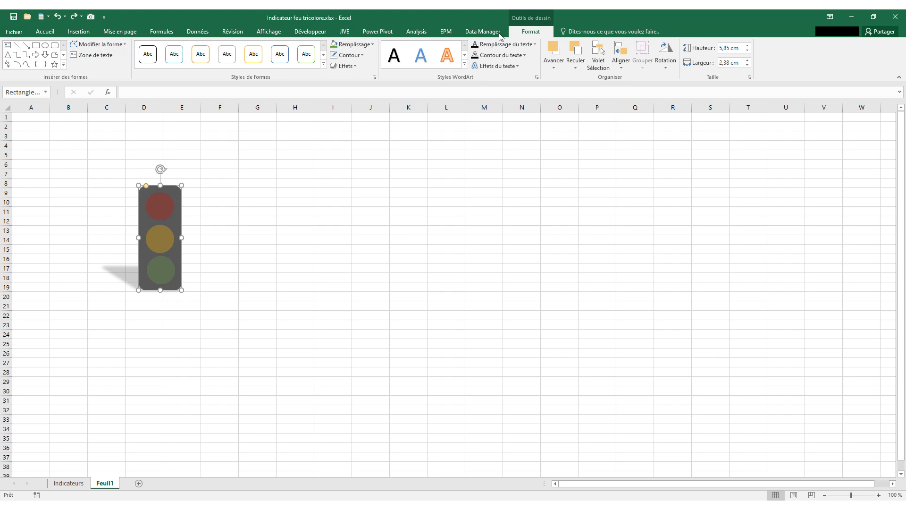
{"action": "left_click", "coordinate": [347, 67]}
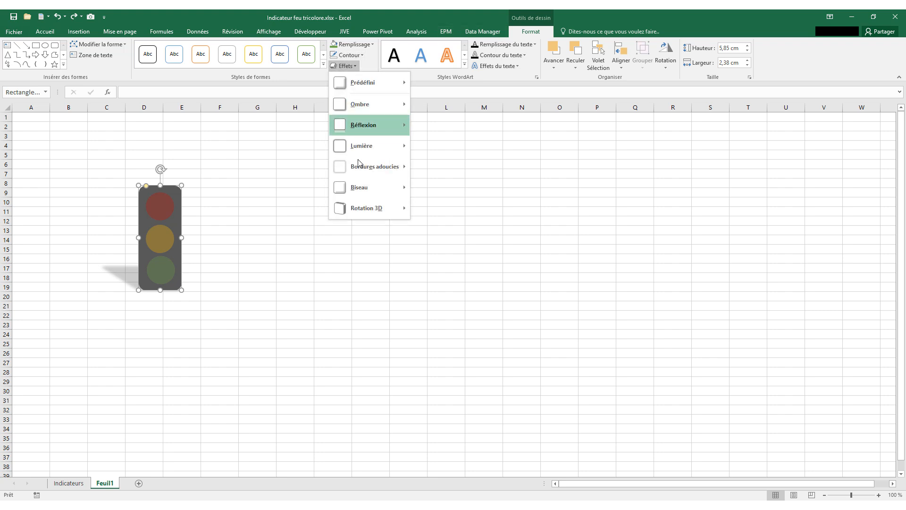
{"action": "mouse_move", "coordinate": [360, 189]}
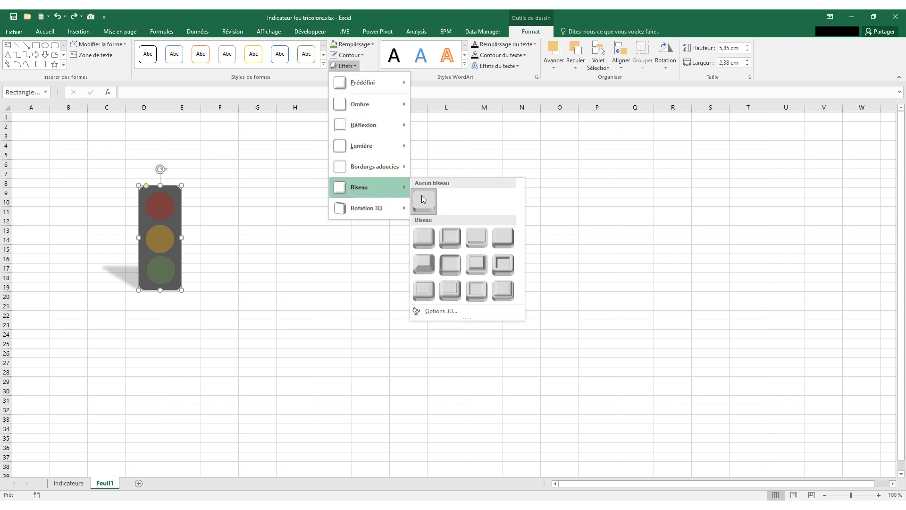
{"action": "left_click", "coordinate": [425, 246]}
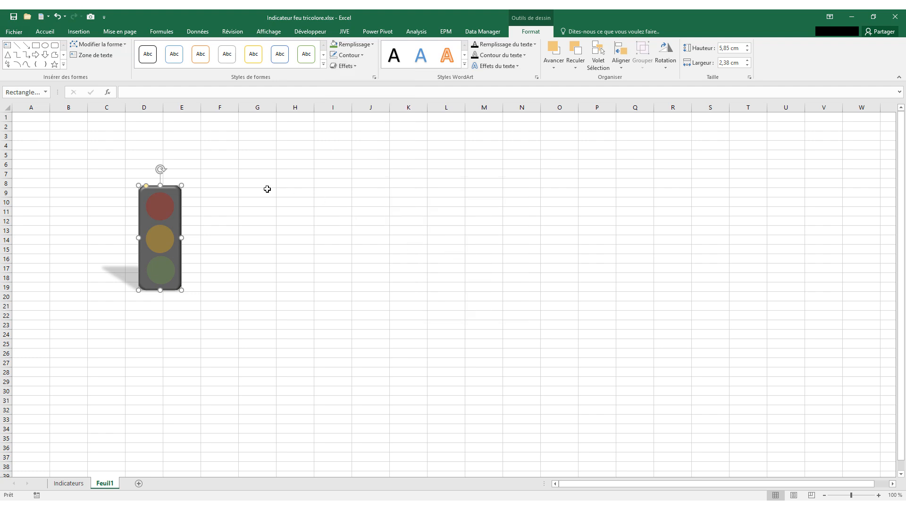
{"action": "left_click", "coordinate": [265, 190]}
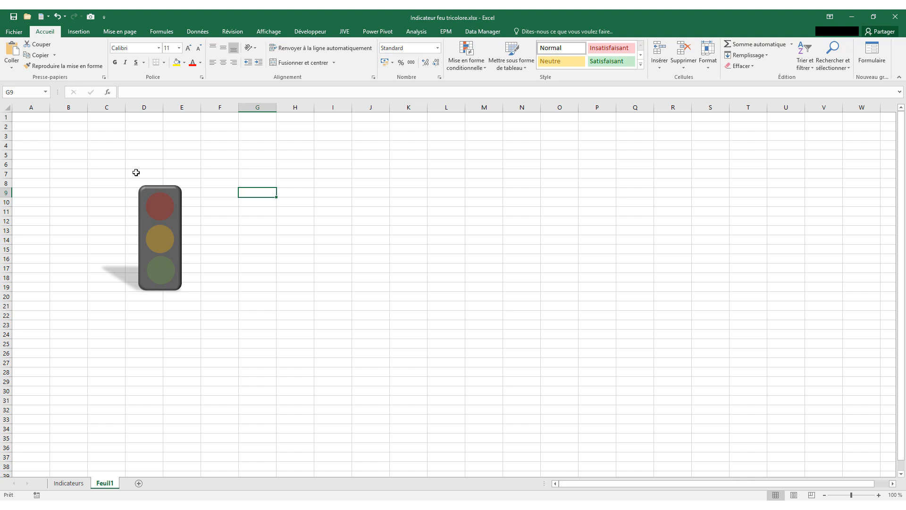
Step: Enter the threshold values 40% in cell B3 and 70% in cell C3
{"action": "left_click", "coordinate": [54, 126]}
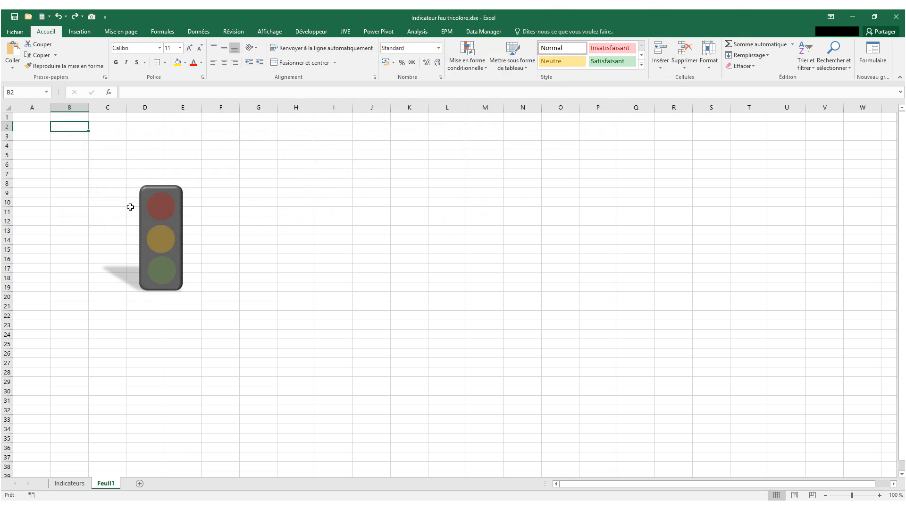
{"action": "left_click", "coordinate": [81, 136]}
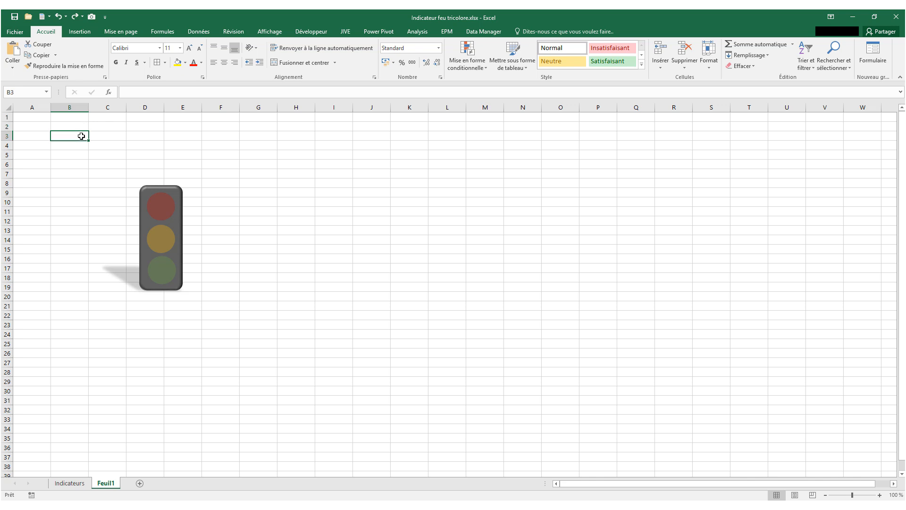
{"action": "type", "text": "40"}
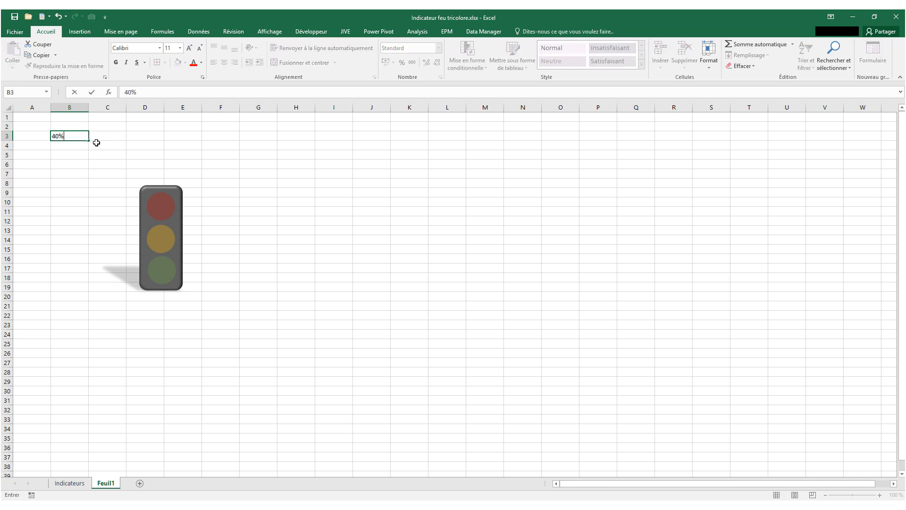
{"action": "key", "text": "Tab"}
{"action": "type", "text": "7"}
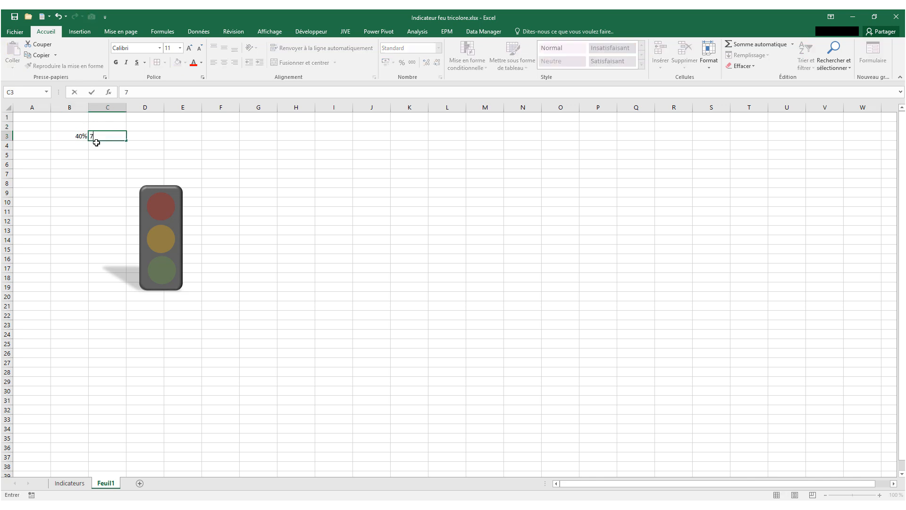
{"action": "key", "text": "Return"}
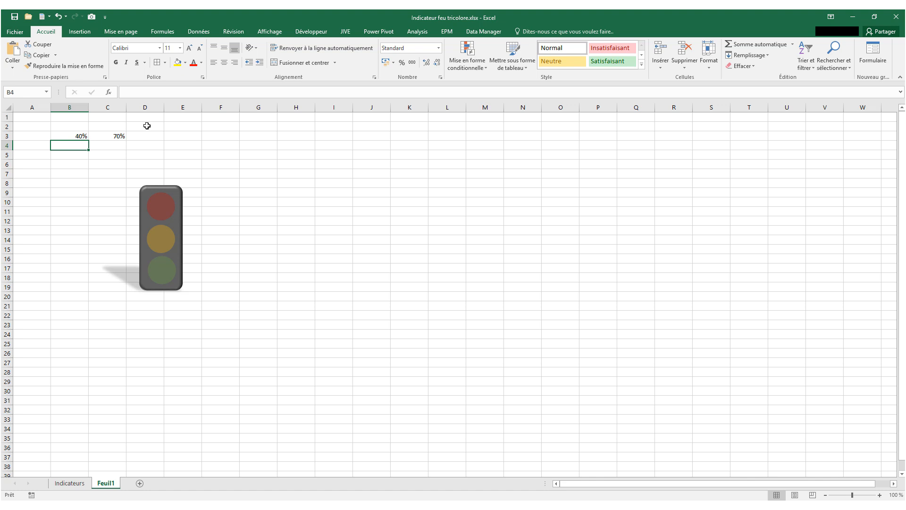
Step: On the Indicateurs sheet, check the Vert formula in F4 and set the satisfaction value in B21 to 25%
{"action": "left_click_drag", "start_coordinate": [147, 125], "coordinate": [217, 136]}
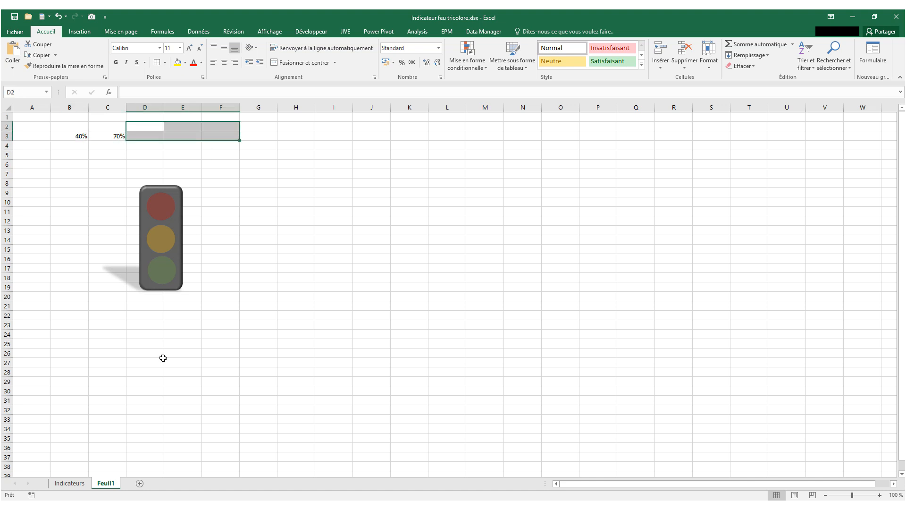
{"action": "left_click", "coordinate": [71, 483]}
{"action": "left_click", "coordinate": [221, 146]}
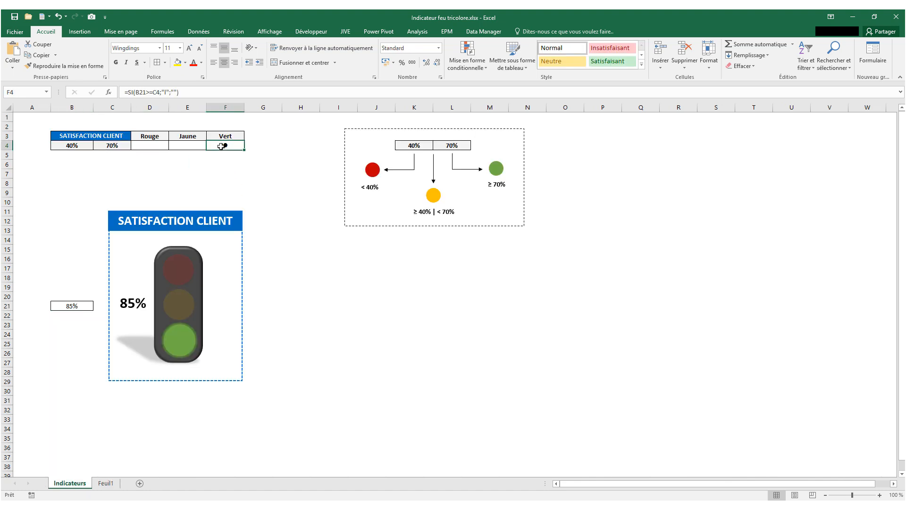
{"action": "left_click", "coordinate": [72, 306]}
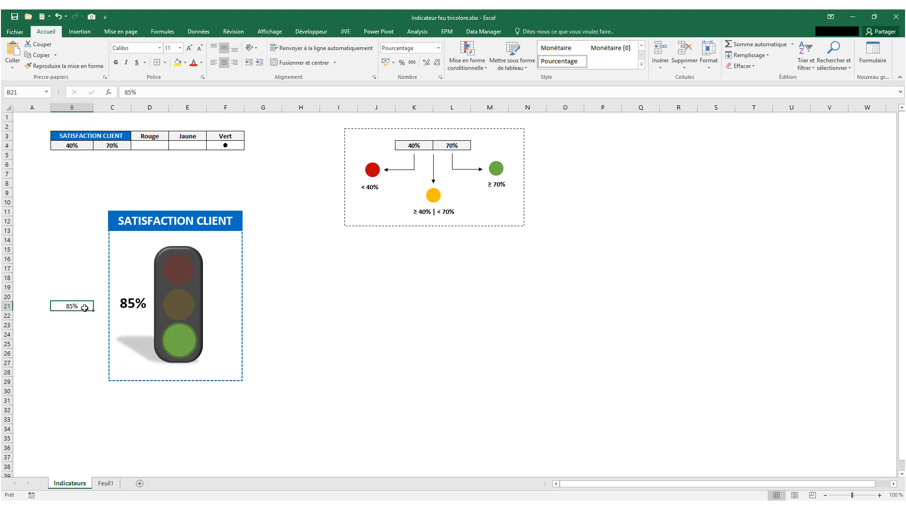
{"action": "type", "text": "25"}
{"action": "key", "text": "Return"}
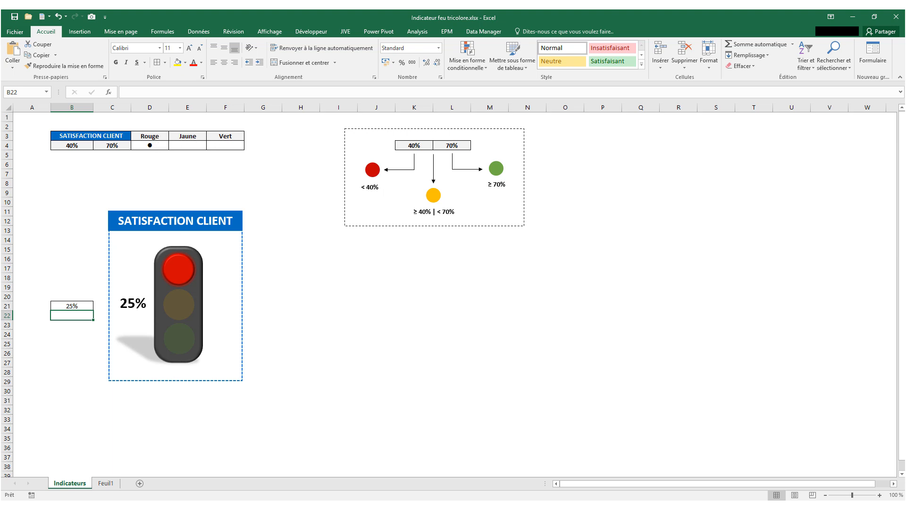
Step: On the Feuil1 sheet, enter the headers Rouge, Jaune and Vert in cells D2 to F2
{"action": "left_click", "coordinate": [115, 482]}
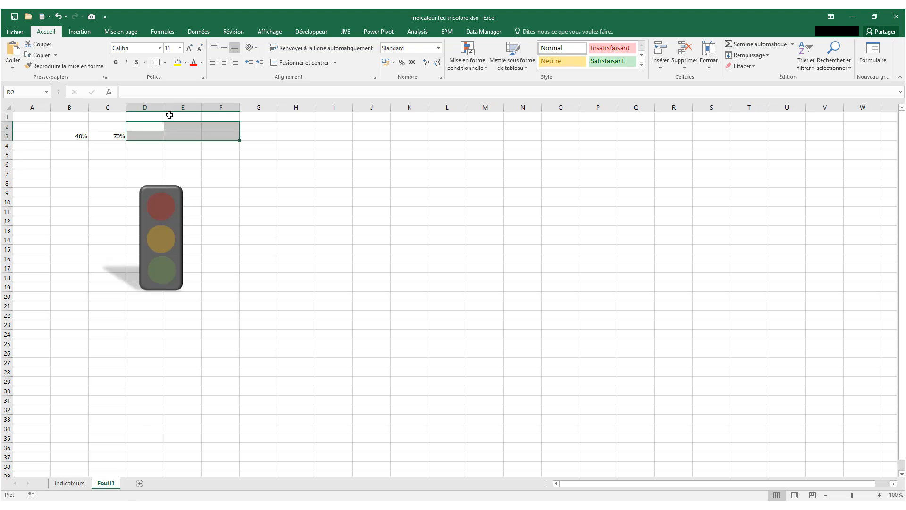
{"action": "left_click", "coordinate": [148, 126]}
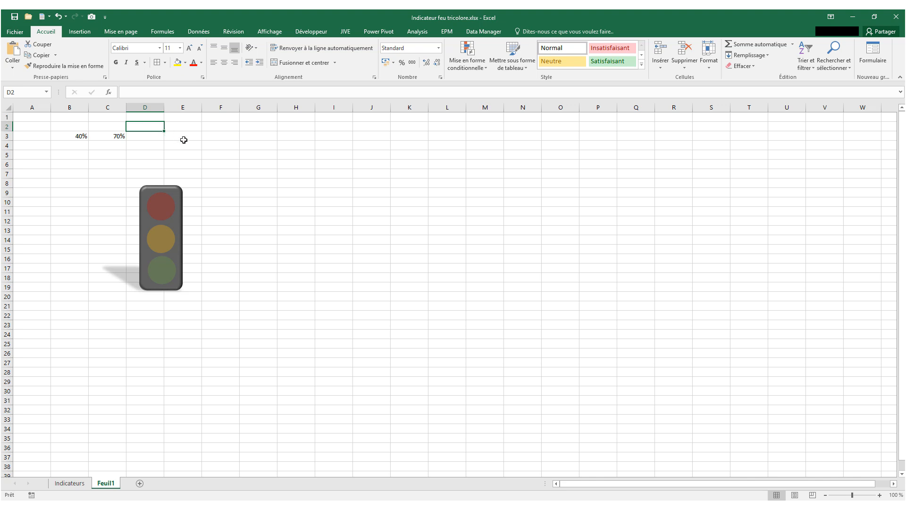
{"action": "type", "text": "Rouge"}
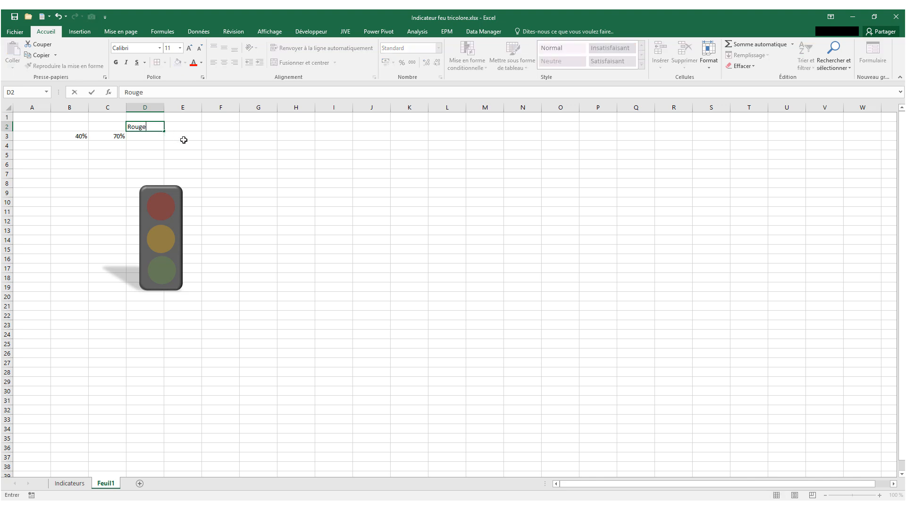
{"action": "key", "text": "Tab"}
{"action": "type", "text": "Jaune"}
{"action": "key", "text": "Tab"}
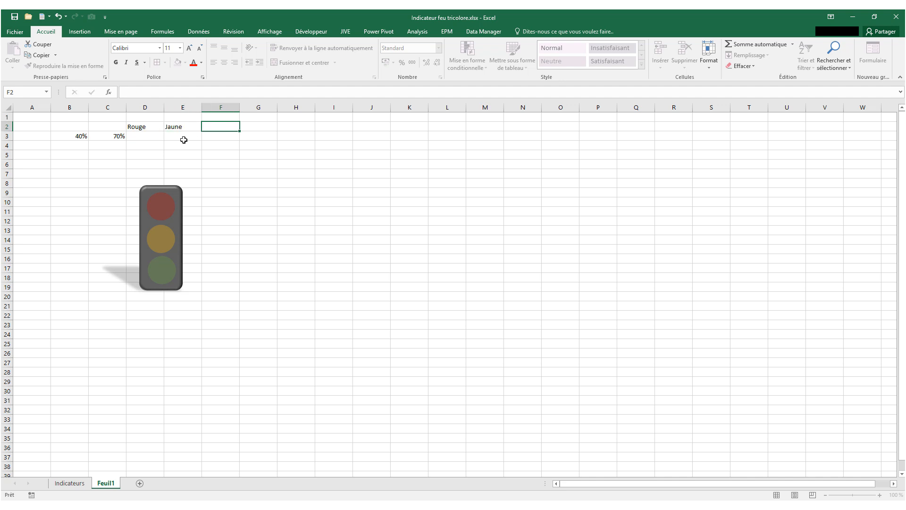
{"action": "type", "text": "Vert"}
{"action": "key", "text": "Return"}
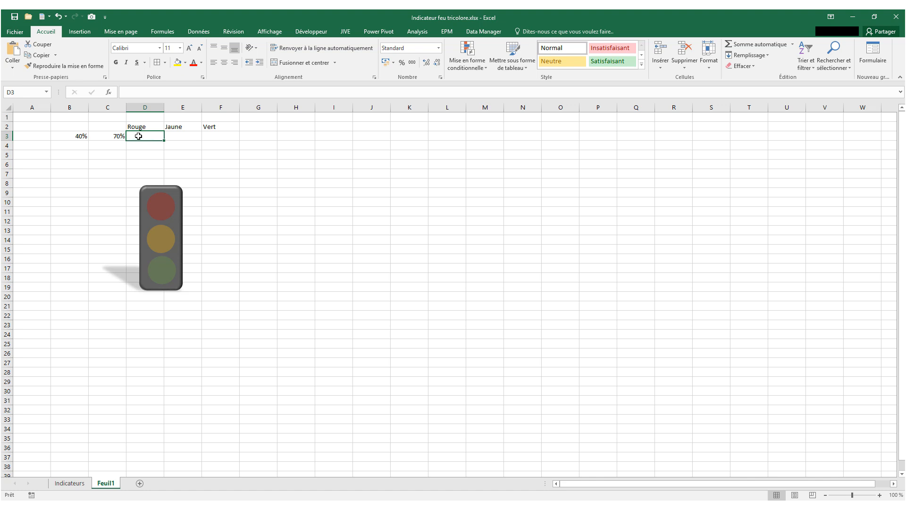
Step: Undo the last entry and enter a lowercase letter l in cell D4
{"action": "key", "text": "ctrl+z"}
{"action": "left_click", "coordinate": [157, 147]}
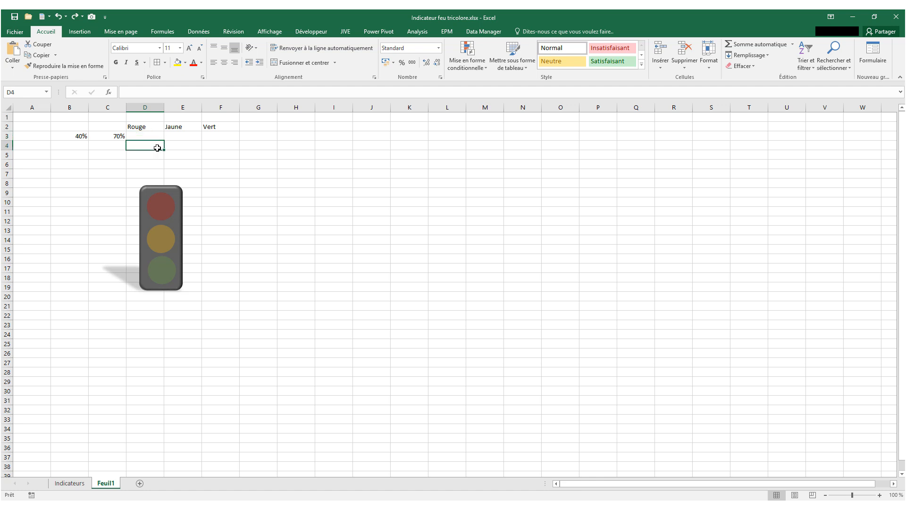
{"action": "type", "text": "I"}
{"action": "key", "text": "Return"}
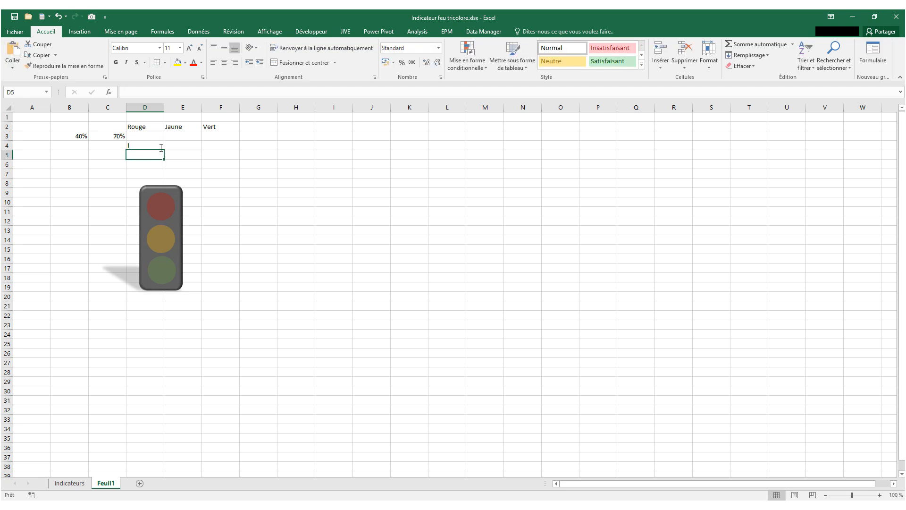
Step: Change the font of cell D4 to Wingdings
{"action": "left_click", "coordinate": [156, 144]}
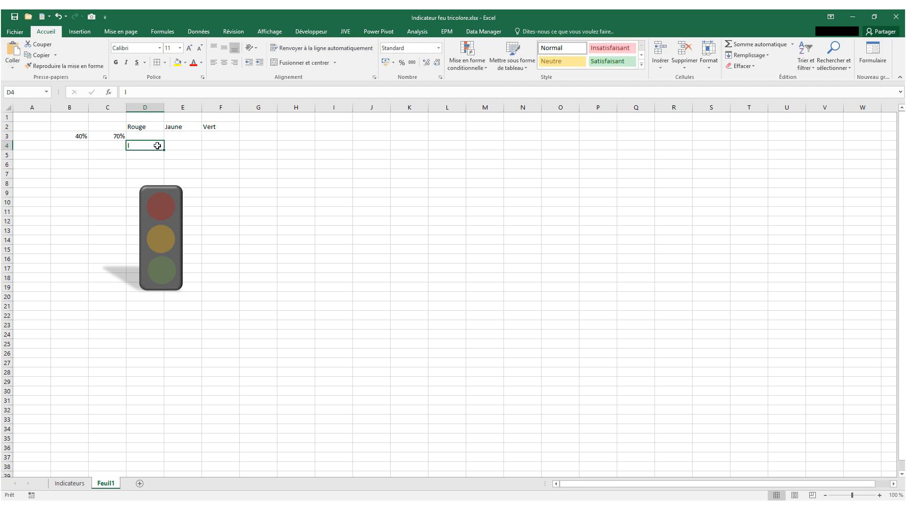
{"action": "left_click", "coordinate": [160, 48]}
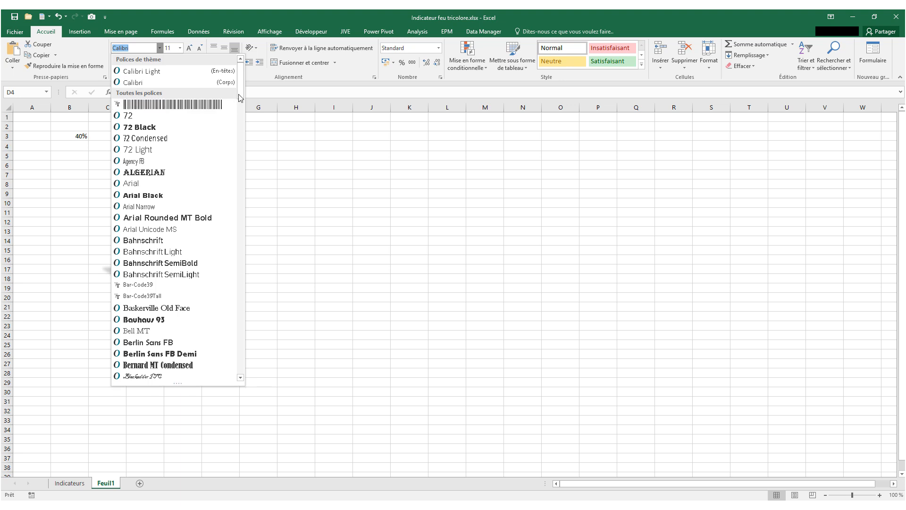
{"action": "left_click_drag", "start_coordinate": [240, 97], "coordinate": [246, 371]}
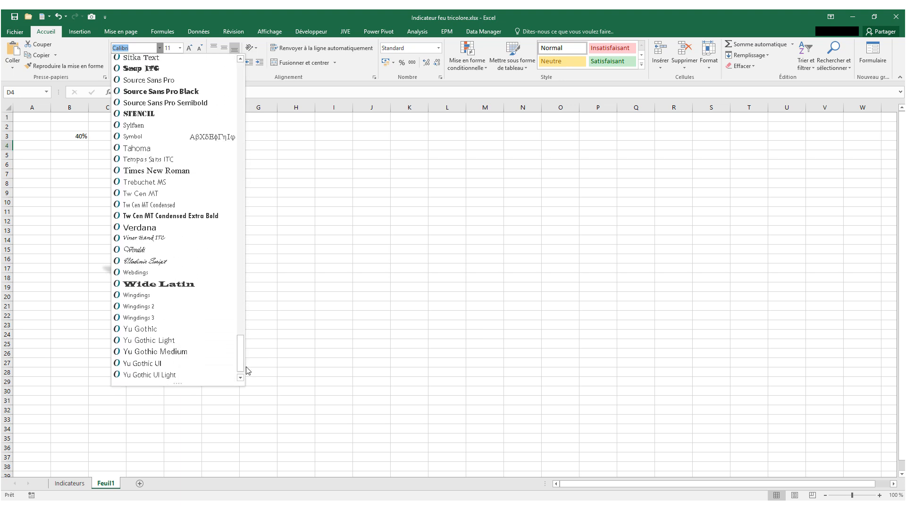
{"action": "scroll", "coordinate": [168, 299], "scroll_direction": "down", "scroll_amount": 1}
{"action": "left_click", "coordinate": [158, 273]}
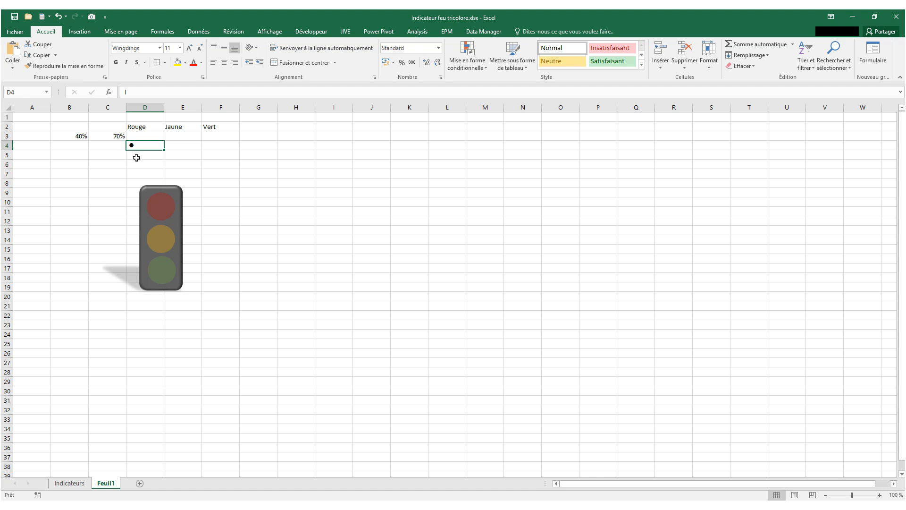
Step: Enter 36% in cell B13 as the indicator value
{"action": "left_click", "coordinate": [80, 228]}
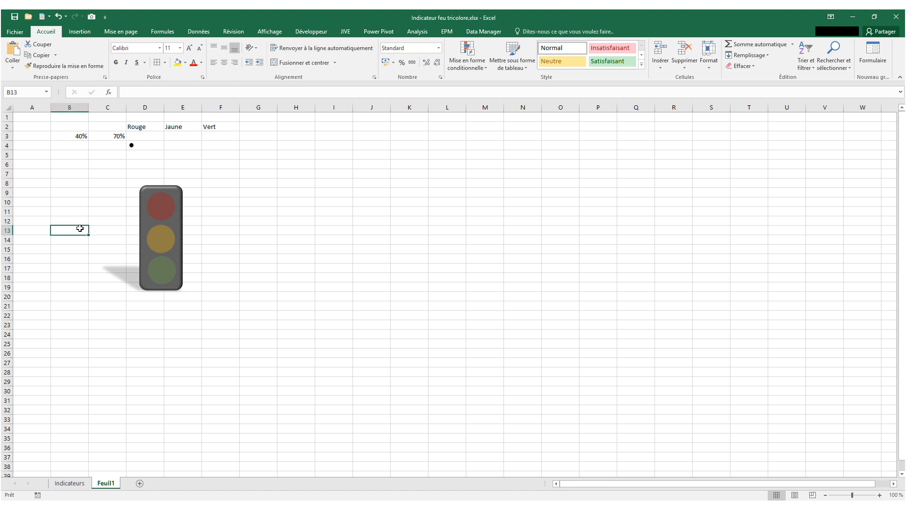
{"action": "type", "text": "36"}
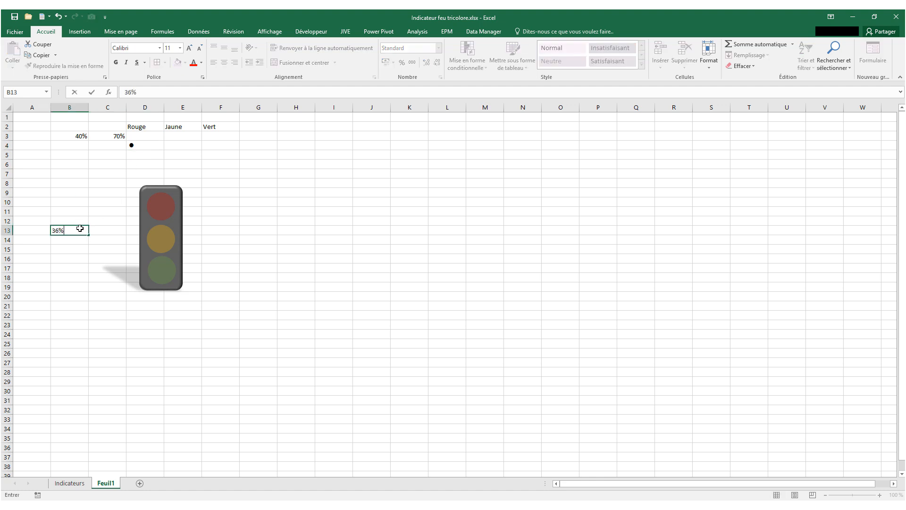
{"action": "type", "text": "%"}
{"action": "key", "text": "Return"}
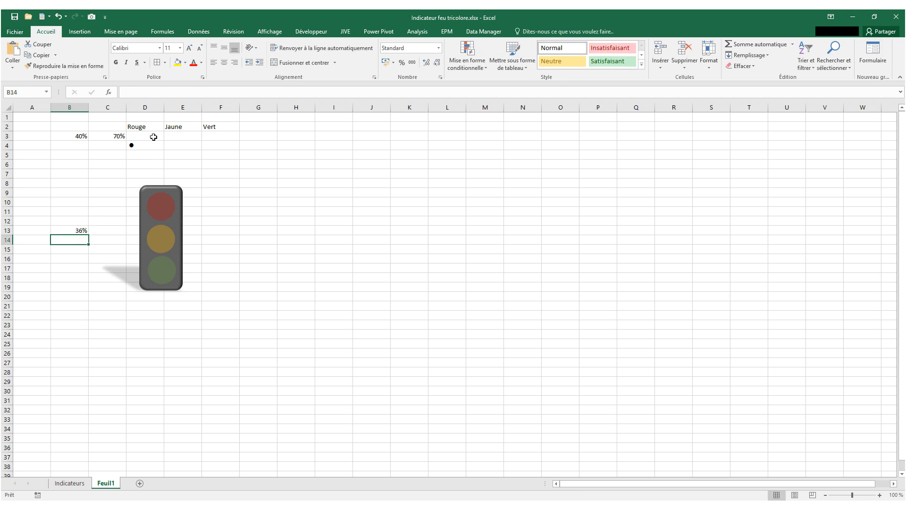
Step: Paste the copied threshold diagram picture and place it over columns I to M, to the right of the traffic light
{"action": "left_click_drag", "start_coordinate": [153, 137], "coordinate": [212, 140]}
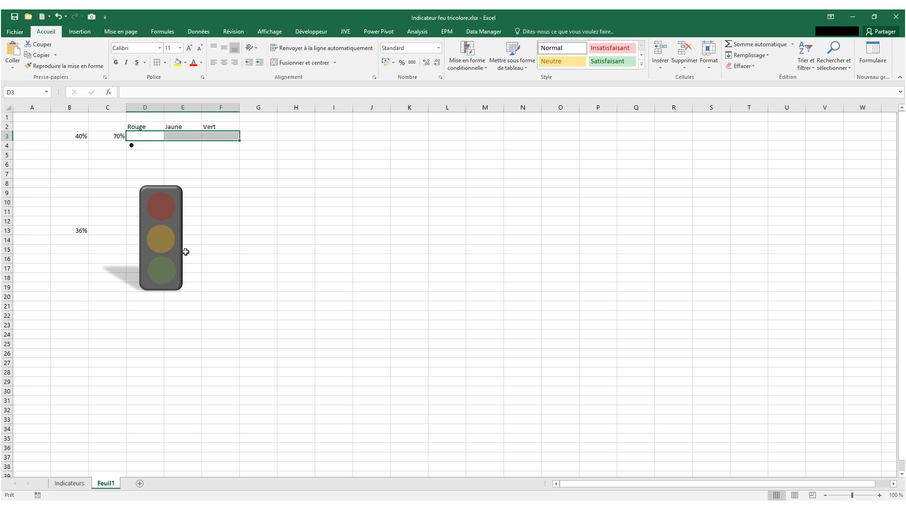
{"action": "left_click", "coordinate": [228, 174]}
{"action": "key", "text": "ctrl+v"}
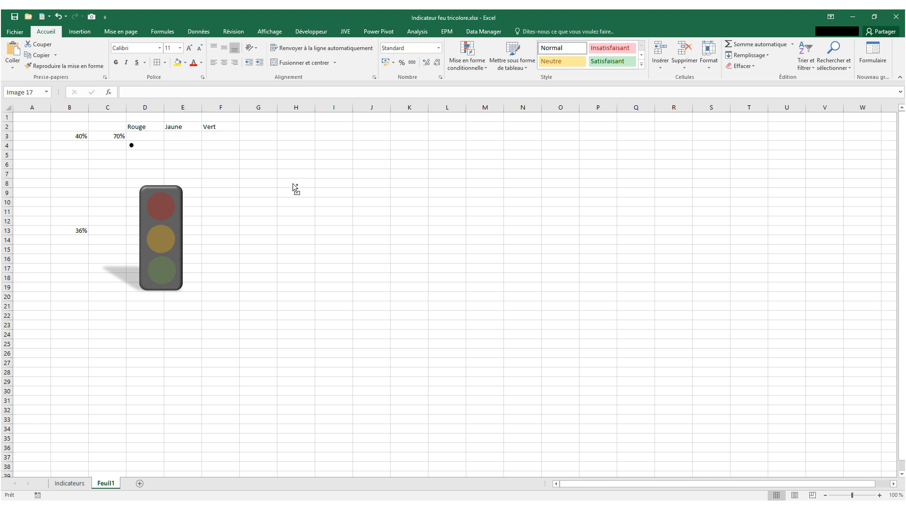
{"action": "left_click_drag", "start_coordinate": [299, 211], "coordinate": [403, 187]}
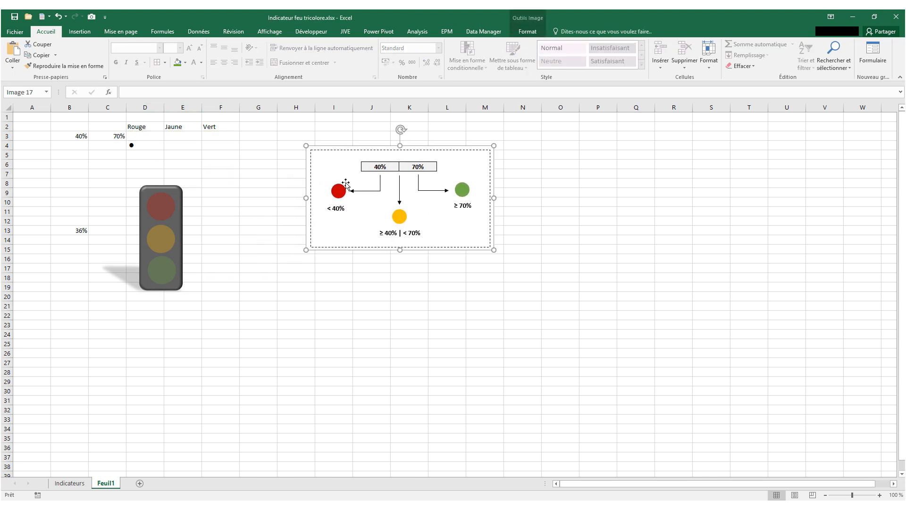
{"action": "left_click", "coordinate": [263, 173]}
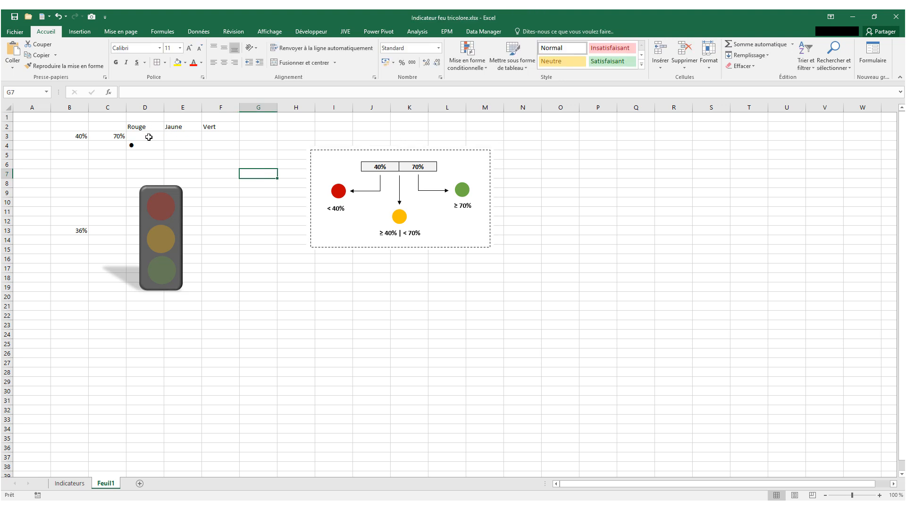
Step: Enter the Rouge formula =SI(B13<B3;"l";"") in cell D3
{"action": "left_click", "coordinate": [150, 137]}
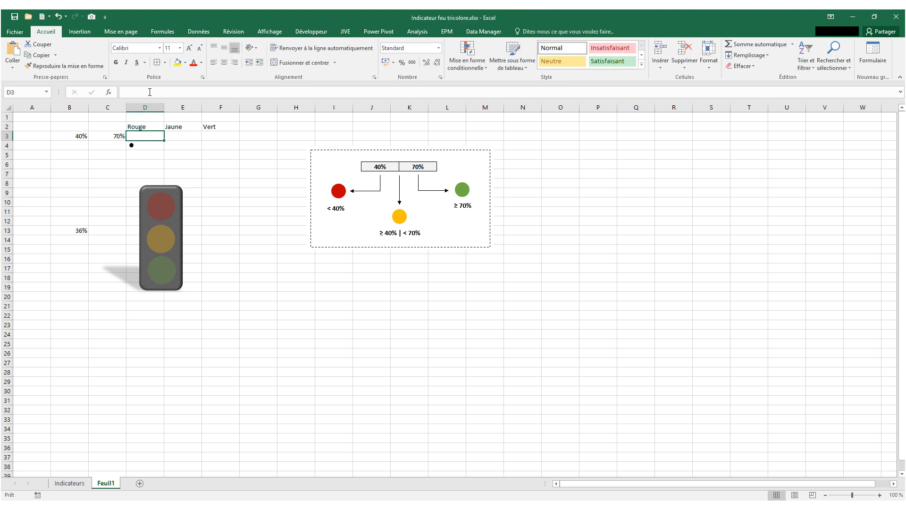
{"action": "left_click", "coordinate": [148, 93]}
{"action": "type", "text": "=S"}
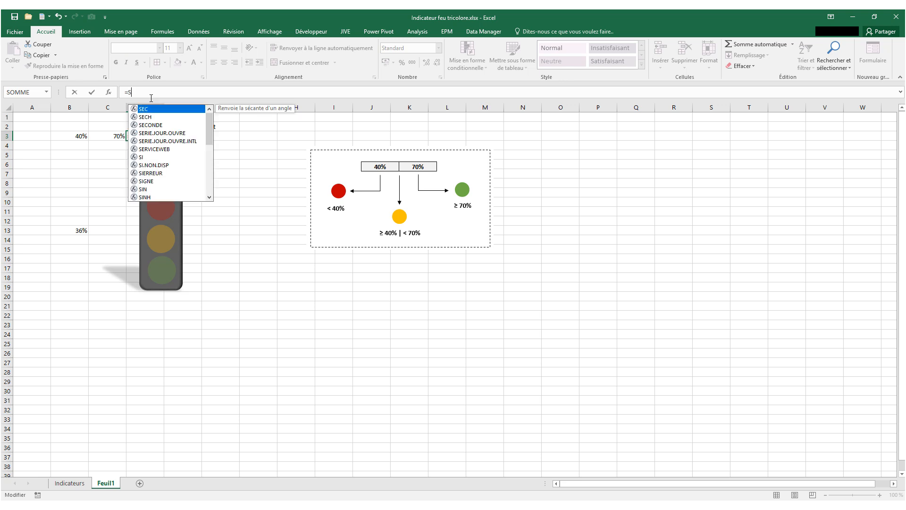
{"action": "type", "text": "I"}
{"action": "double_click", "coordinate": [156, 110]}
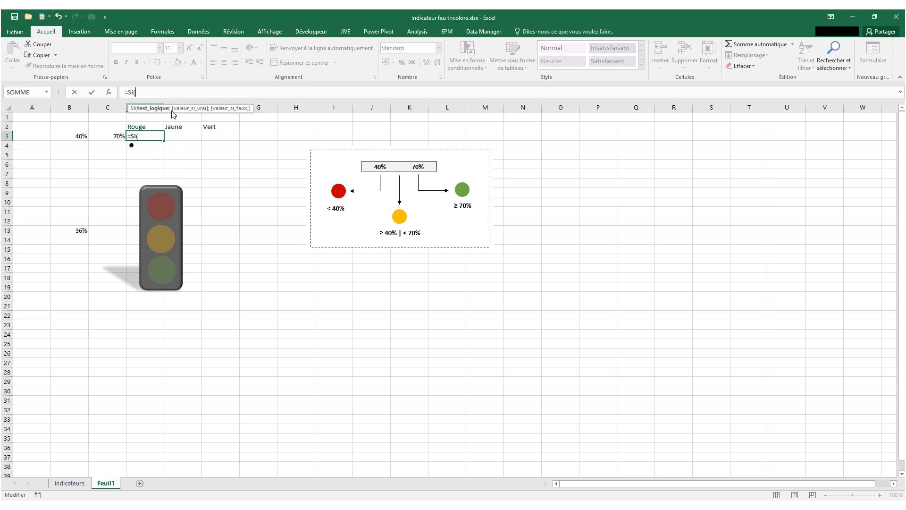
{"action": "left_click", "coordinate": [72, 231]}
{"action": "type", "text": "<"}
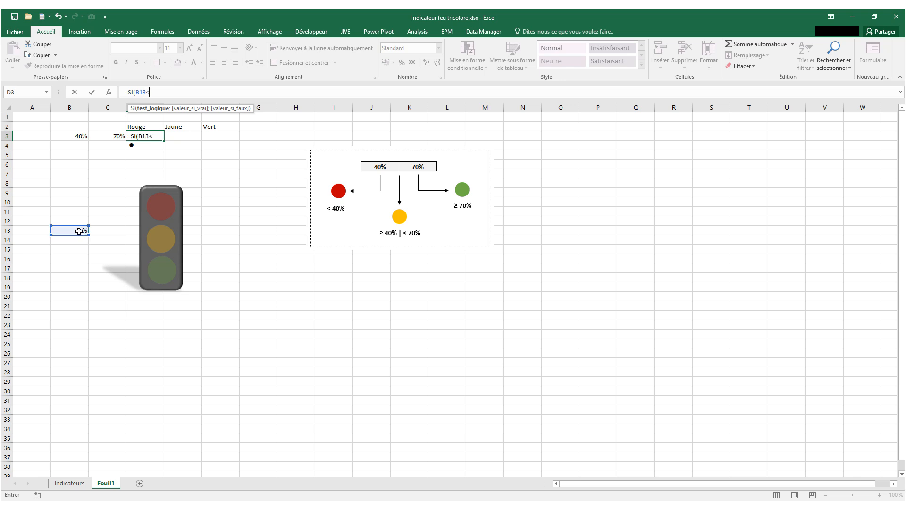
{"action": "left_click", "coordinate": [79, 136]}
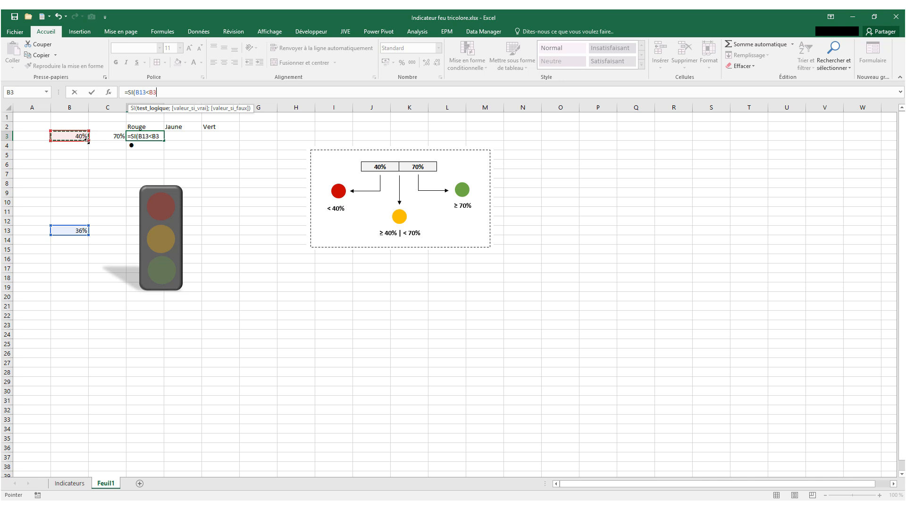
{"action": "type", "text": ";"}
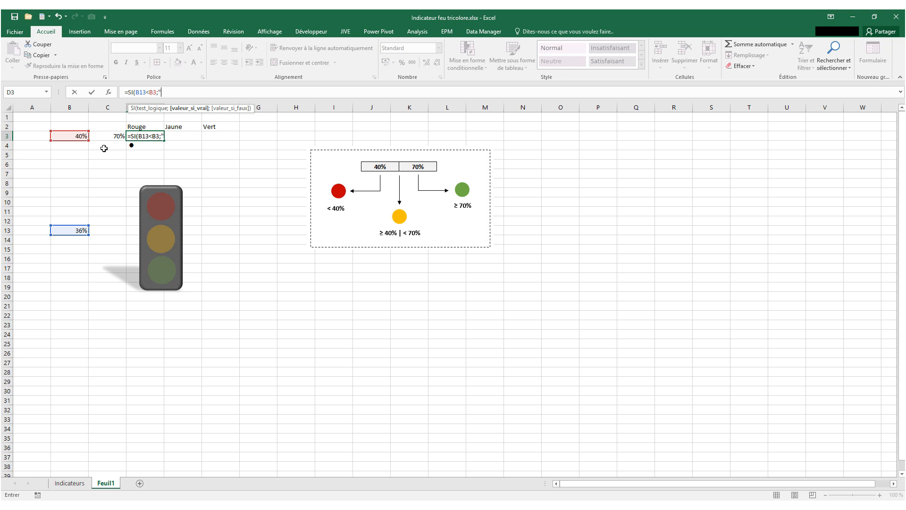
{"action": "type", "text": "\"l"}
{"action": "type", "text": ";"}
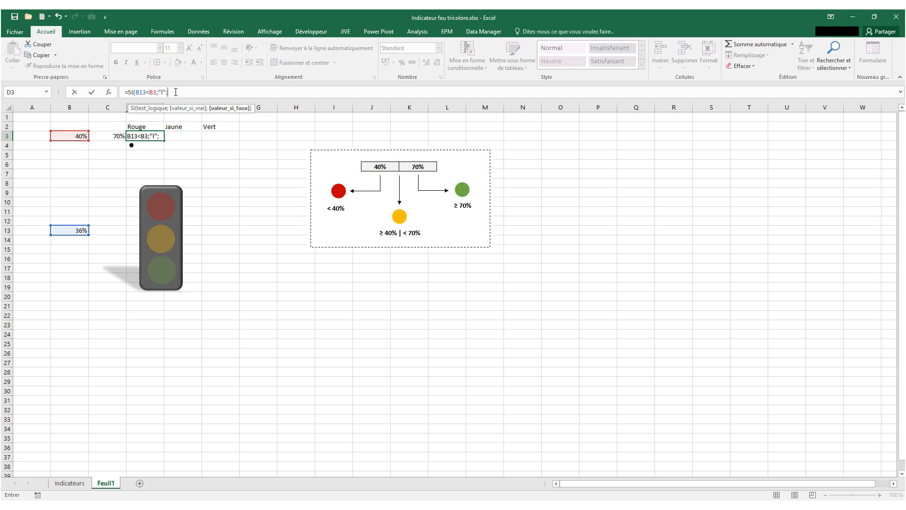
{"action": "type", "text": "\"\")"}
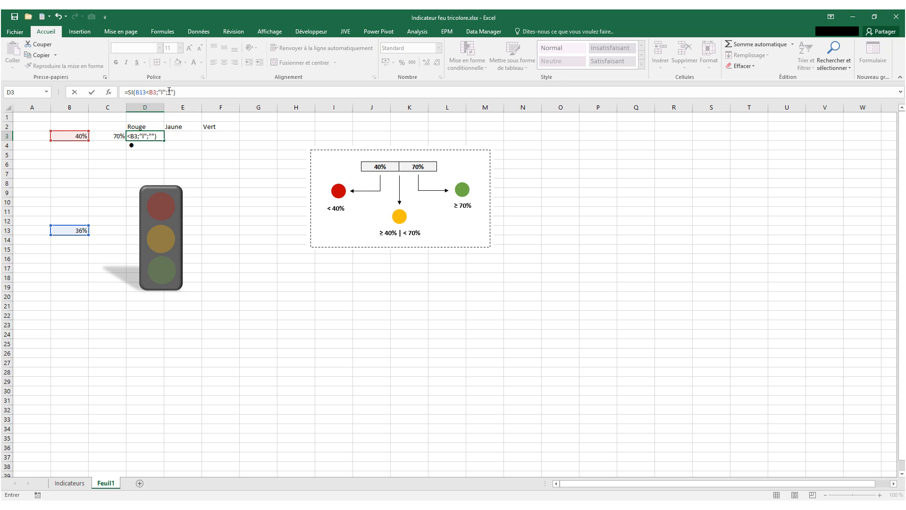
{"action": "key", "text": "Return"}
Step: Test the Rouge formula in D3 with 41% in B13, and undo that value change
{"action": "left_click", "coordinate": [156, 136]}
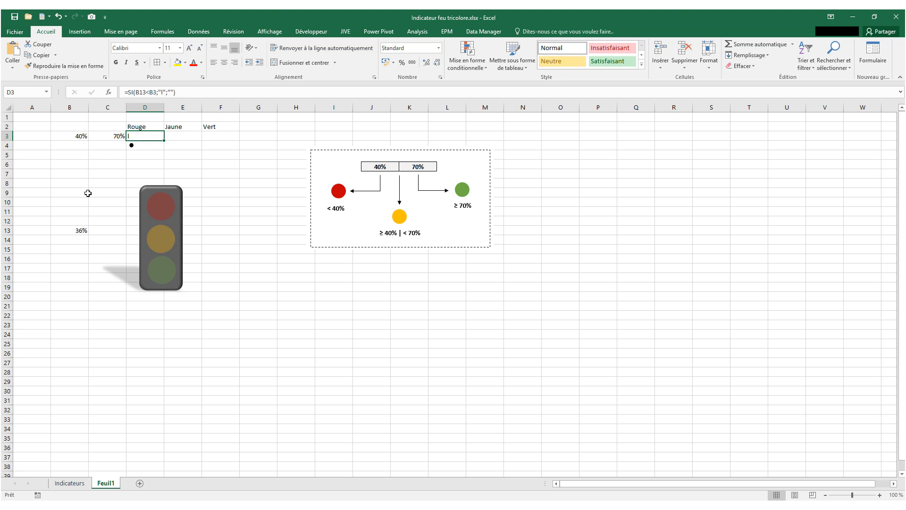
{"action": "left_click", "coordinate": [77, 232]}
{"action": "type", "text": "41"}
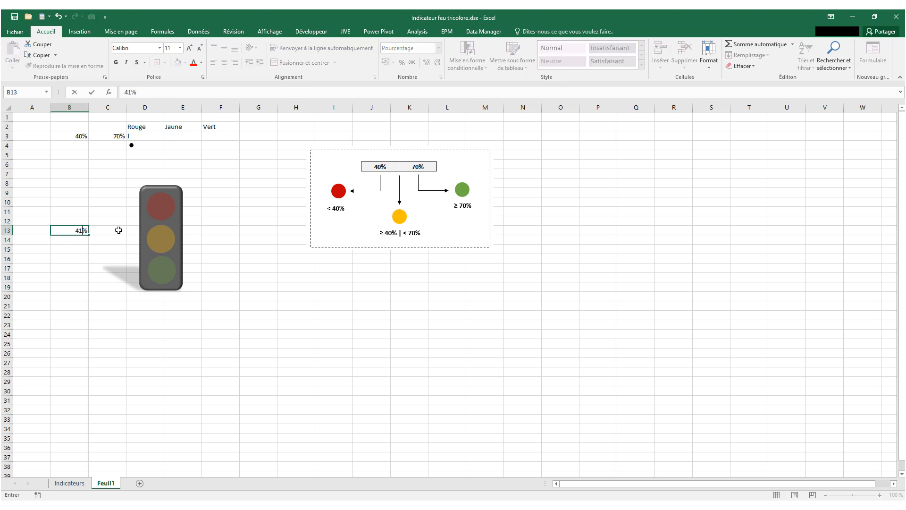
{"action": "key", "text": "Return"}
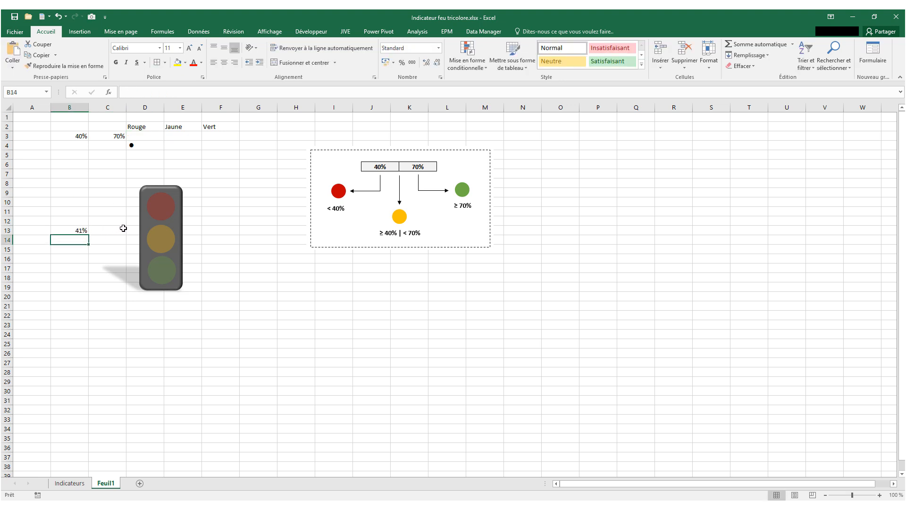
{"action": "left_click", "coordinate": [149, 138]}
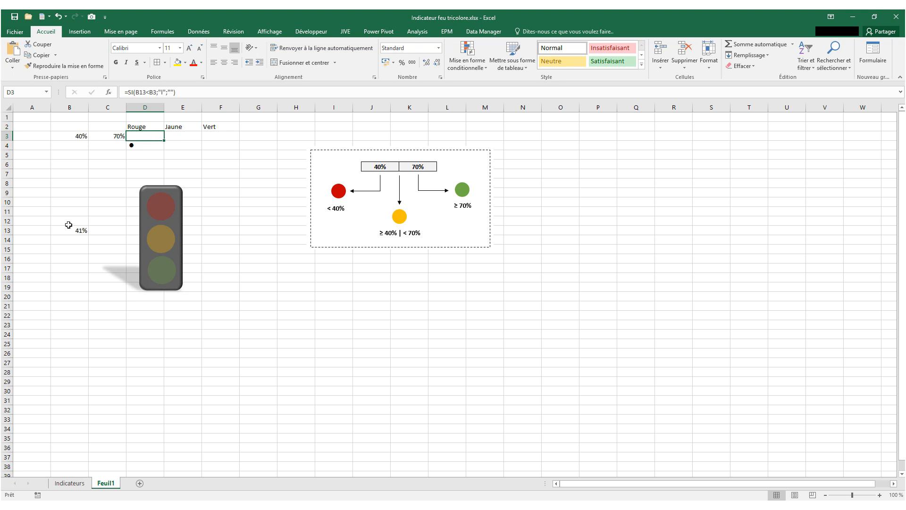
{"action": "left_click", "coordinate": [58, 16]}
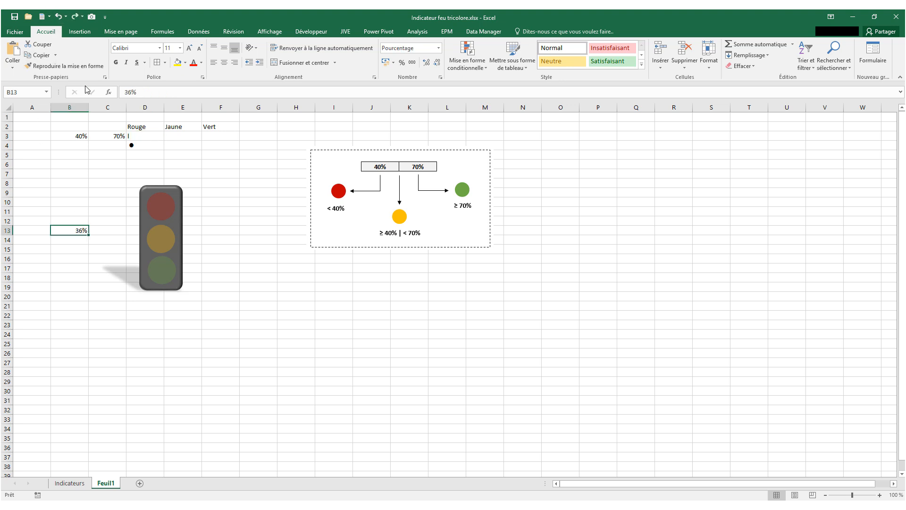
Step: Set the font of the Rouge formula cell D3 to Wingdings
{"action": "left_click", "coordinate": [144, 136]}
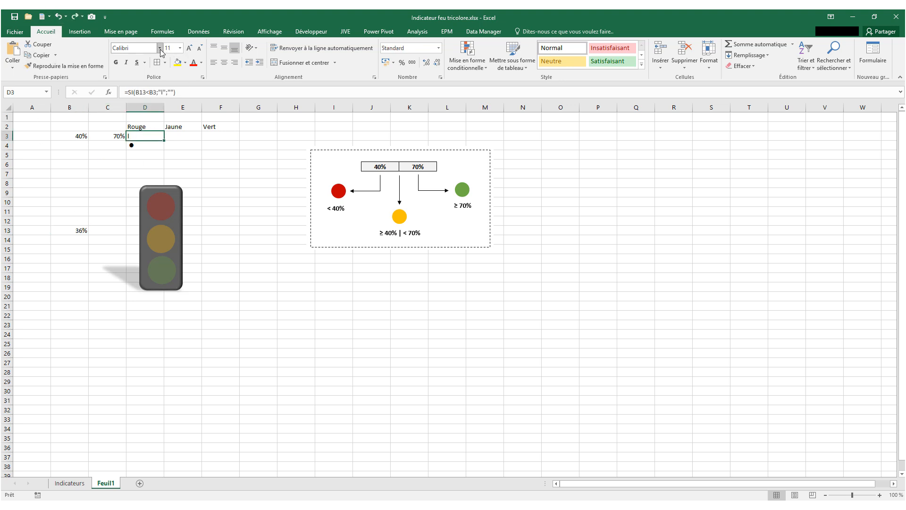
{"action": "left_click", "coordinate": [160, 48]}
{"action": "left_click_drag", "start_coordinate": [241, 89], "coordinate": [244, 370]}
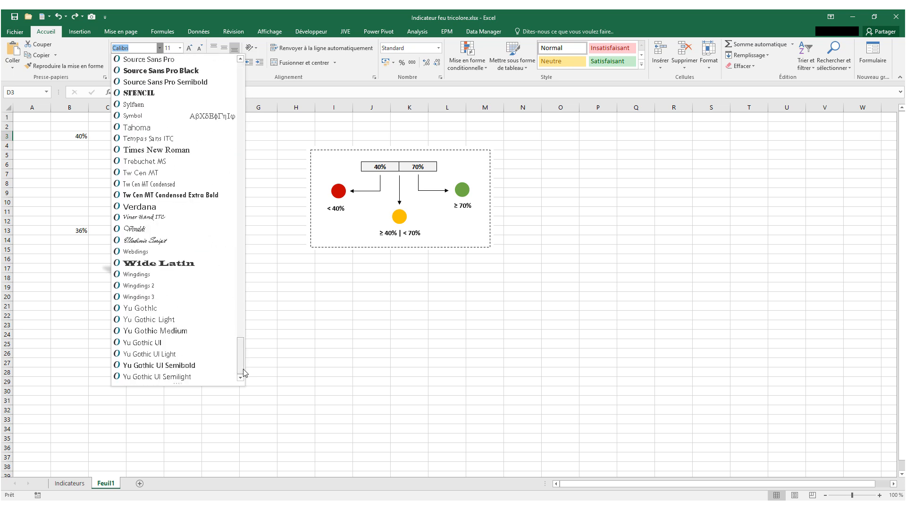
{"action": "left_click", "coordinate": [168, 275]}
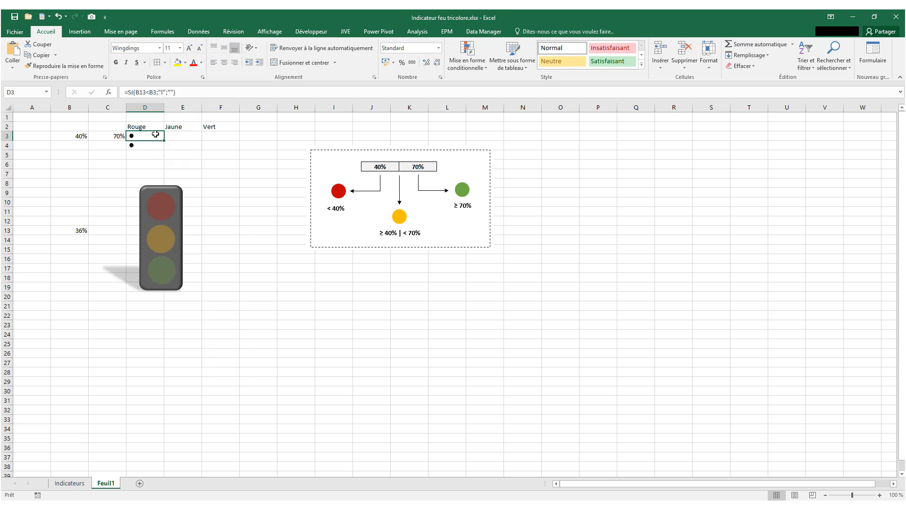
Step: Clear the test letter from cell D4 and centre the content of D3 horizontally
{"action": "left_click", "coordinate": [139, 146]}
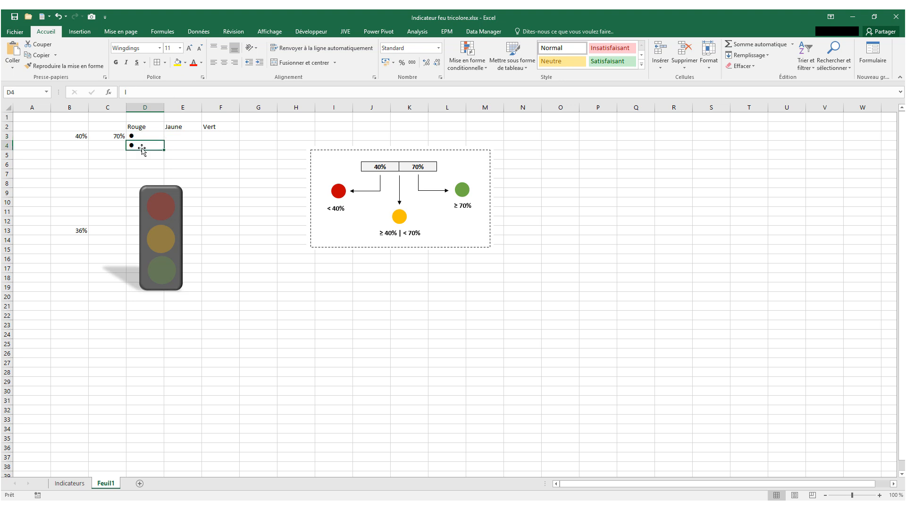
{"action": "key", "text": "Delete"}
{"action": "left_click", "coordinate": [138, 136]}
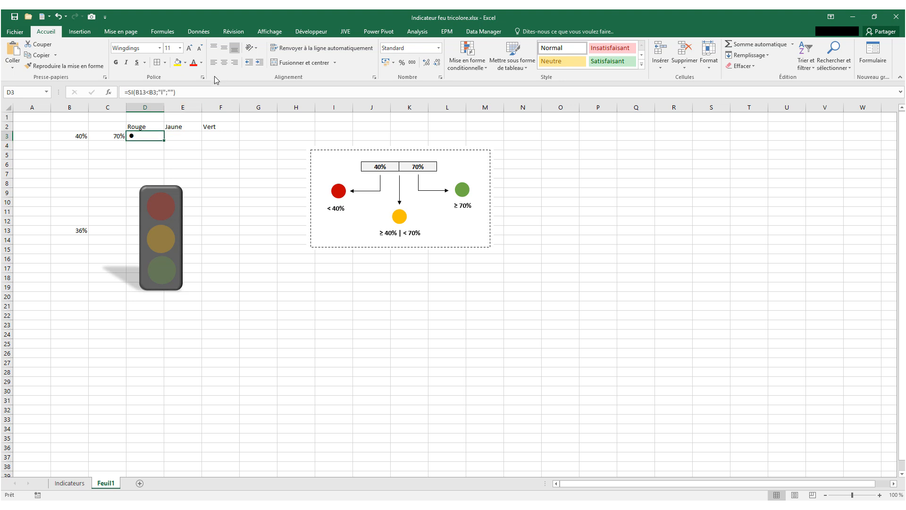
{"action": "left_click", "coordinate": [224, 62]}
Step: Enter the Jaune formula =SI(ET(B13>=B3;B13<C3);"l";"") in cell E3
{"action": "left_click", "coordinate": [176, 136]}
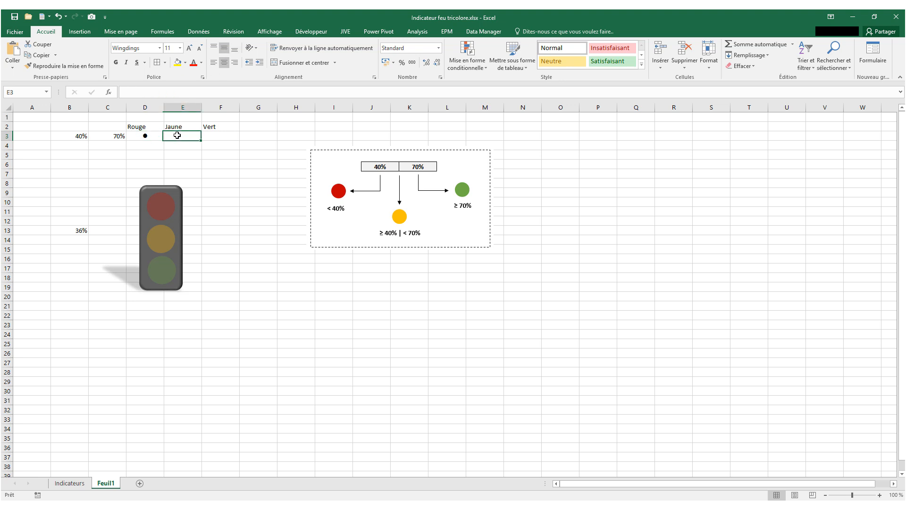
{"action": "left_click", "coordinate": [127, 92]}
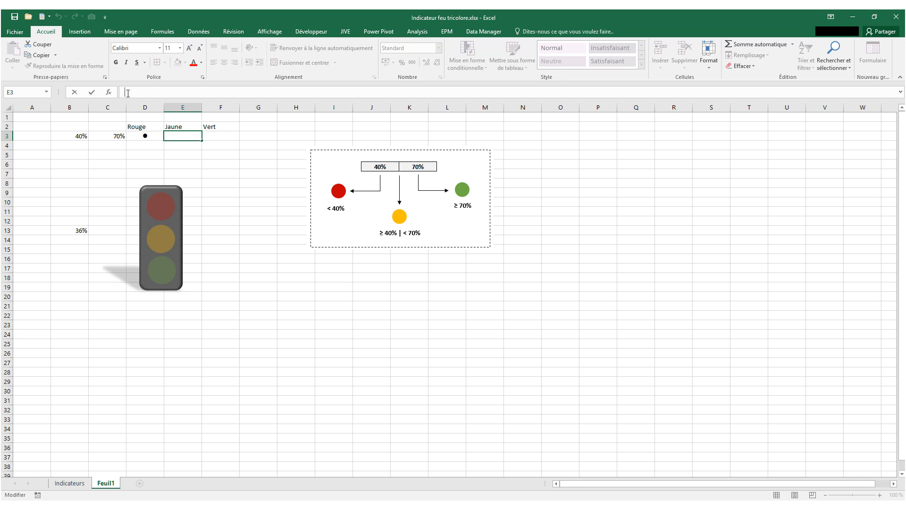
{"action": "type", "text": "="}
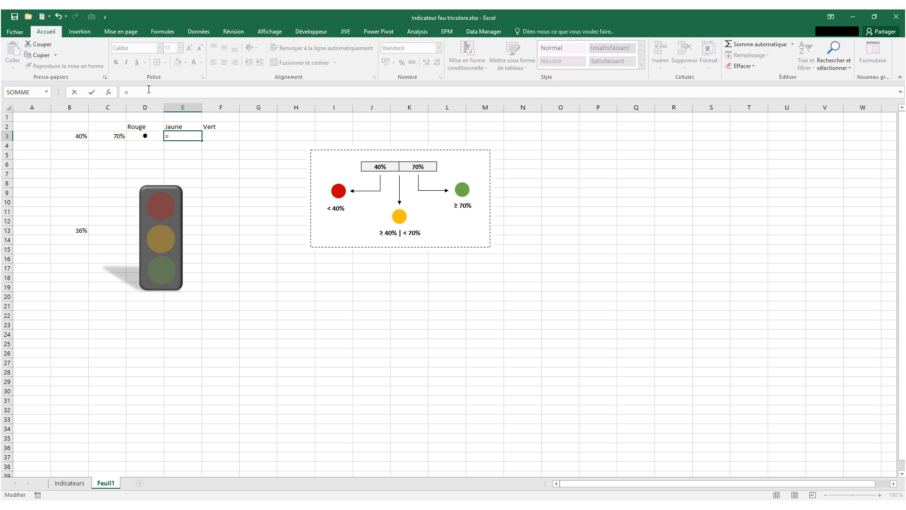
{"action": "type", "text": "SI"}
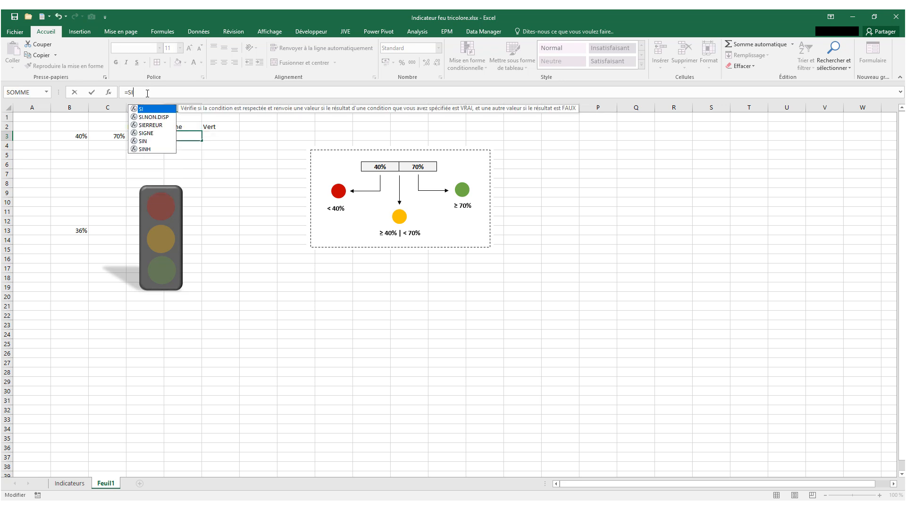
{"action": "type", "text": "("}
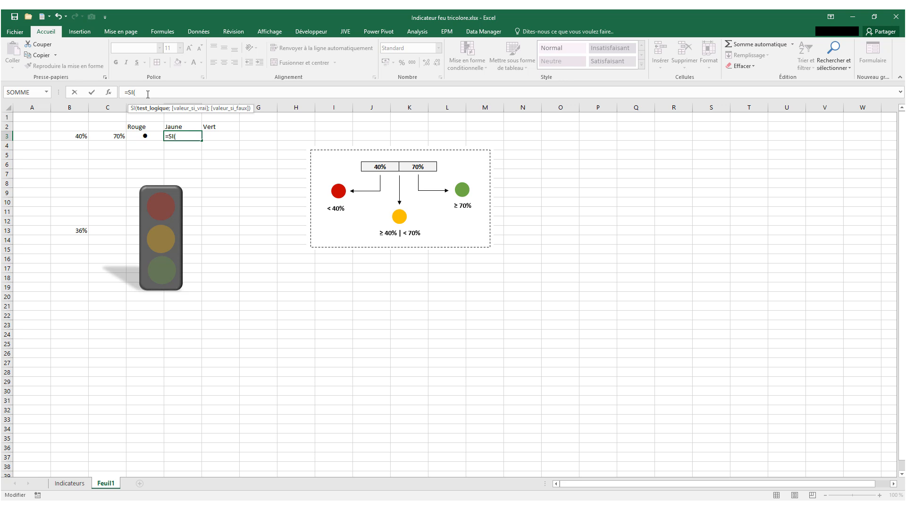
{"action": "type", "text": "ET"}
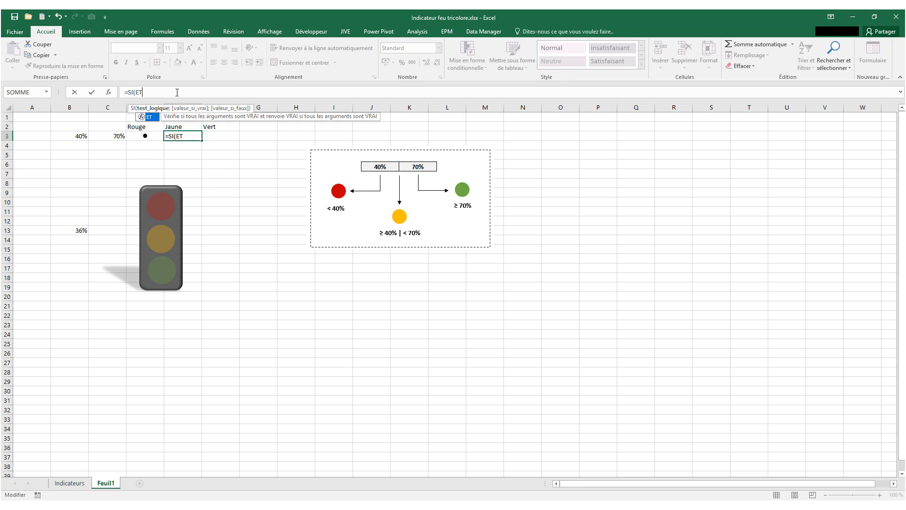
{"action": "type", "text": "("}
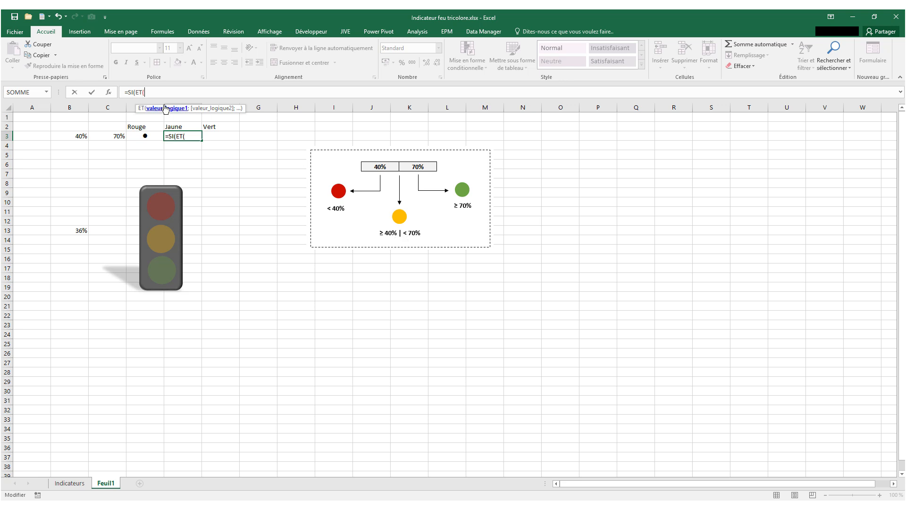
{"action": "left_click", "coordinate": [79, 231]}
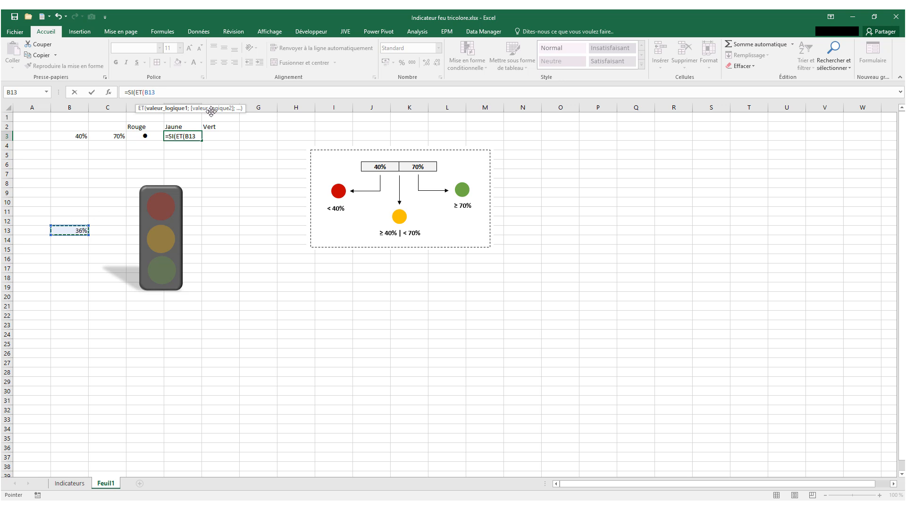
{"action": "type", "text": ">="}
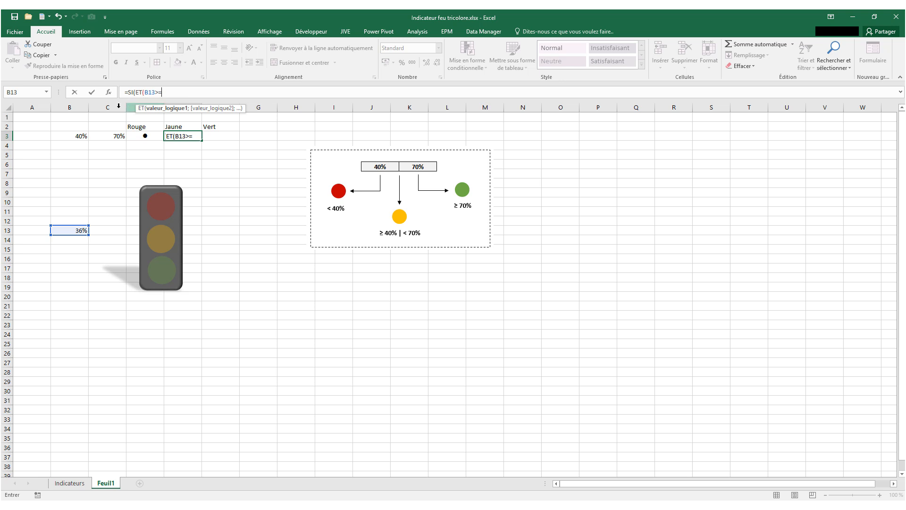
{"action": "left_click", "coordinate": [86, 132]}
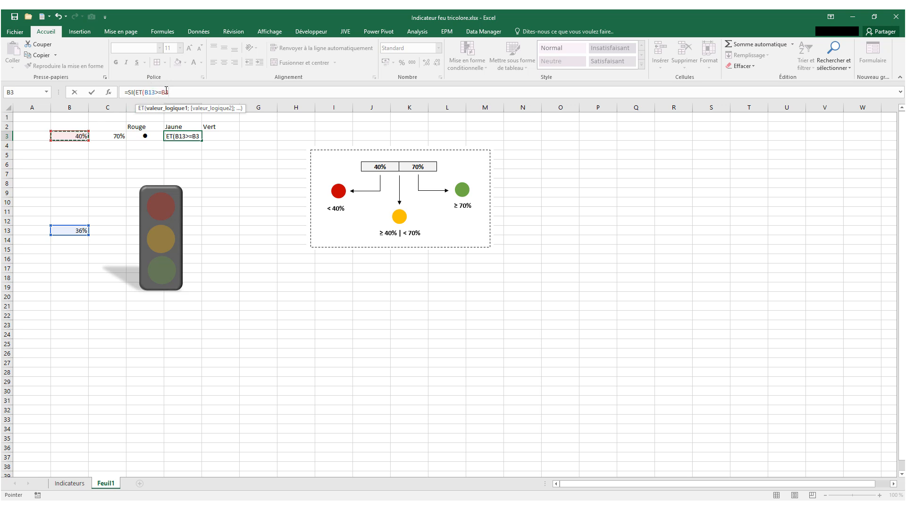
{"action": "type", "text": ";"}
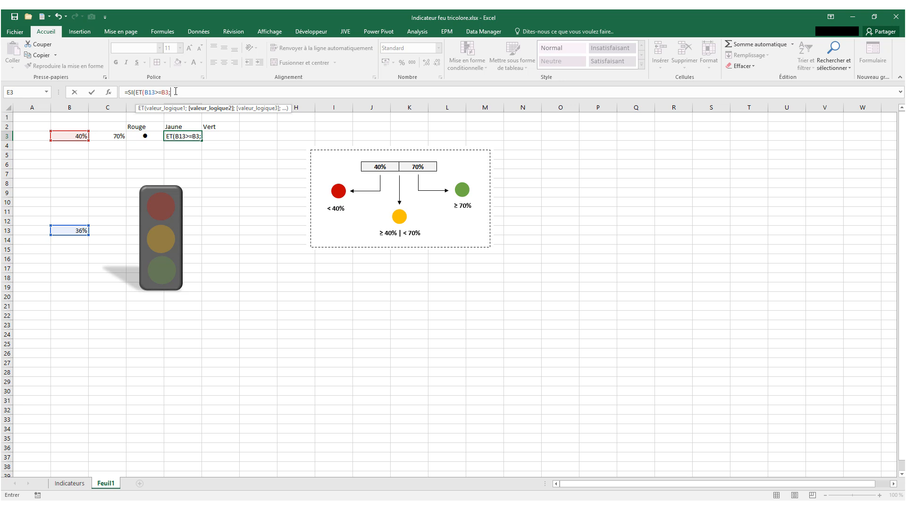
{"action": "left_click", "coordinate": [70, 229]}
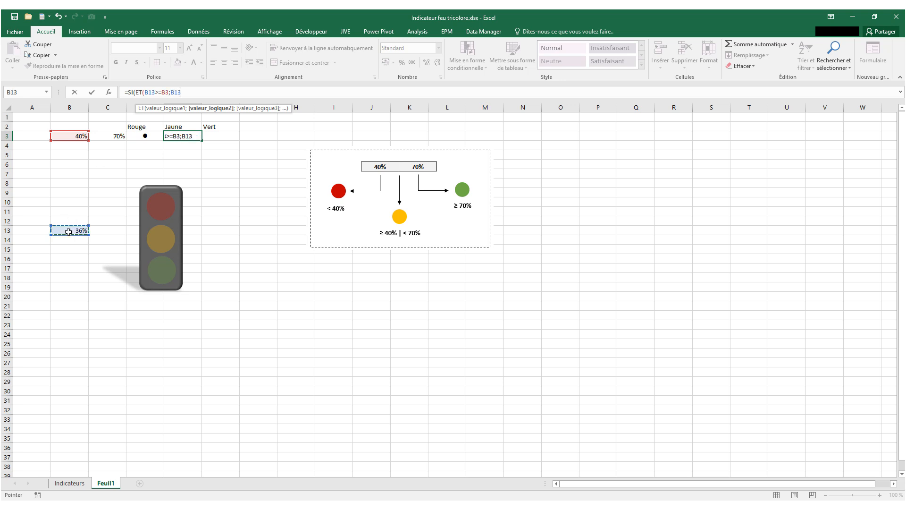
{"action": "type", "text": "<"}
{"action": "left_click", "coordinate": [115, 137]}
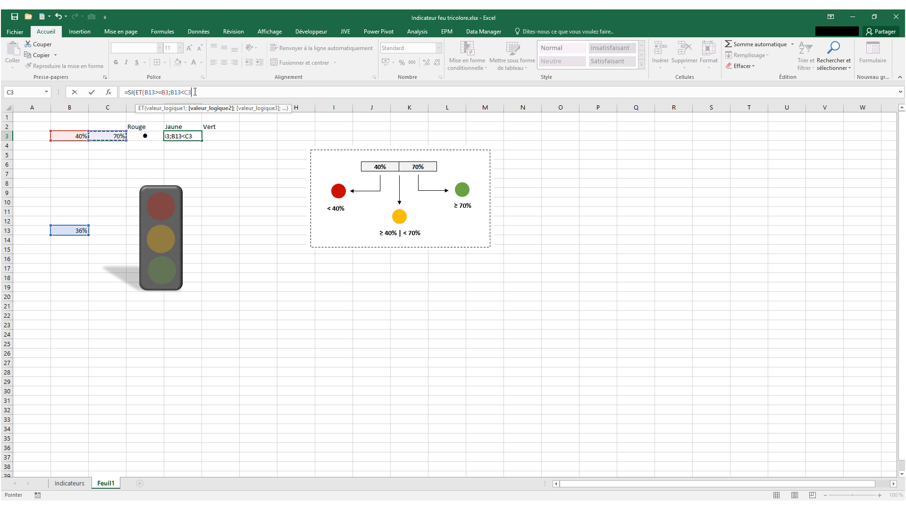
{"action": "type", "text": ")"}
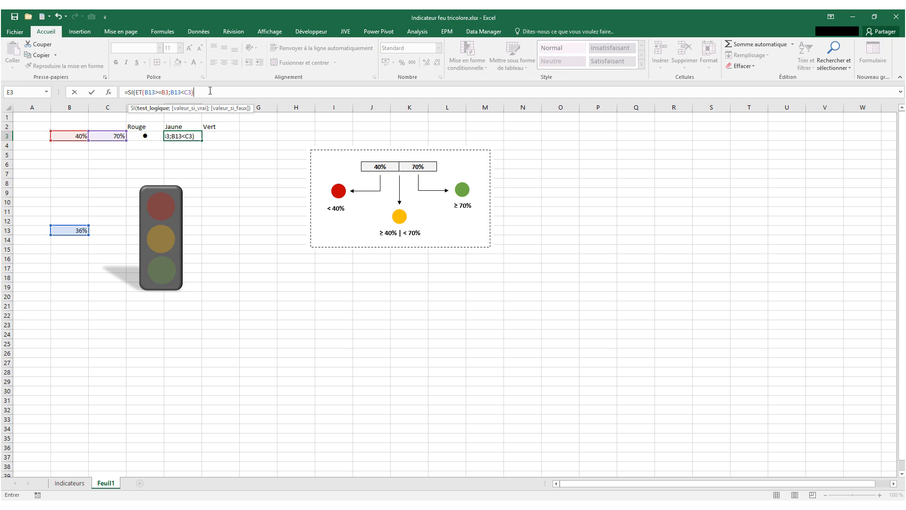
{"action": "type", "text": ";"}
{"action": "type", "text": "\"l\";"}
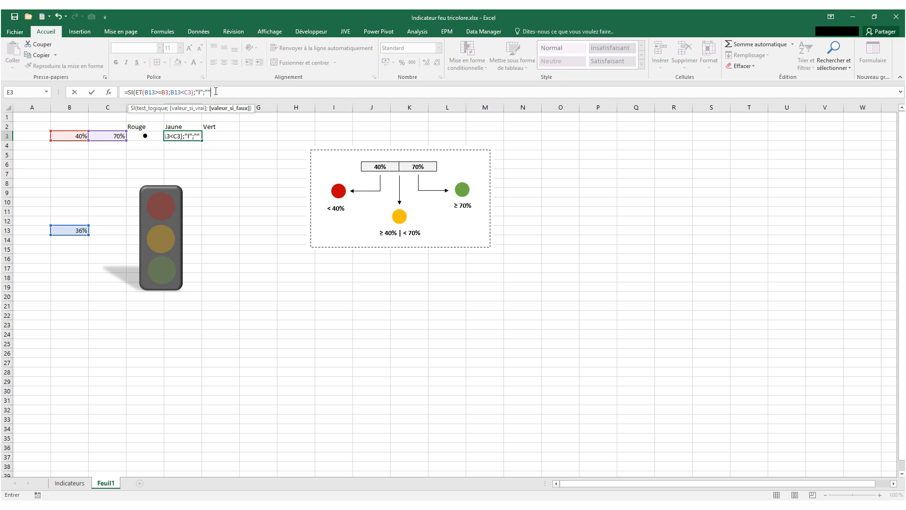
{"action": "type", "text": "\"\")"}
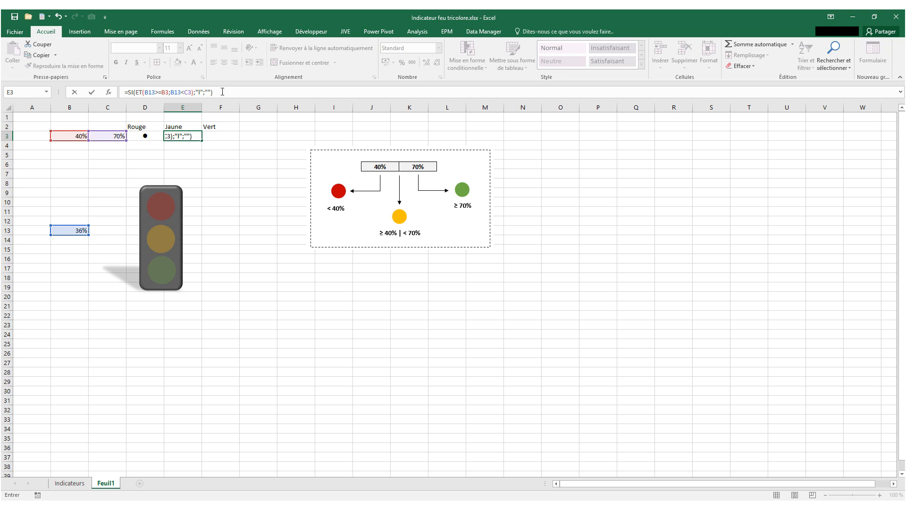
{"action": "key", "text": "Return"}
Step: Set the value in B13 to 45% to test the Jaune formula
{"action": "left_click", "coordinate": [190, 137]}
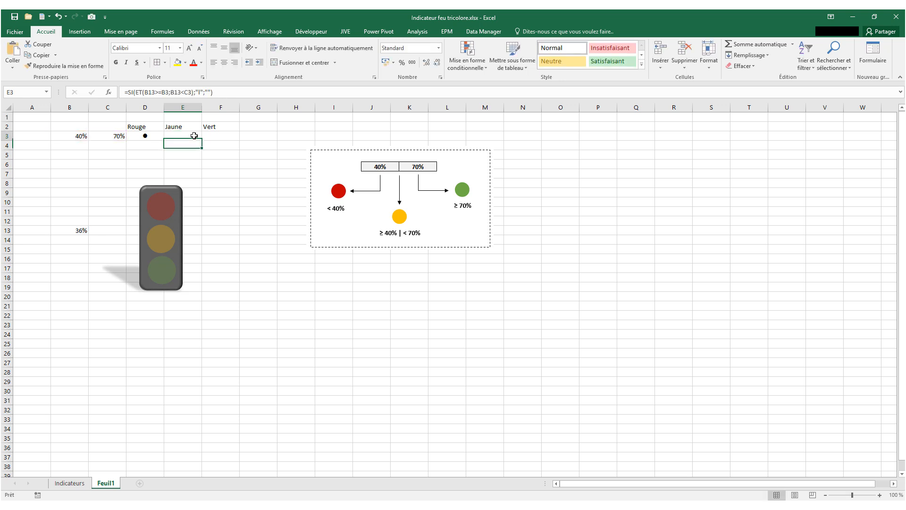
{"action": "left_click", "coordinate": [72, 230]}
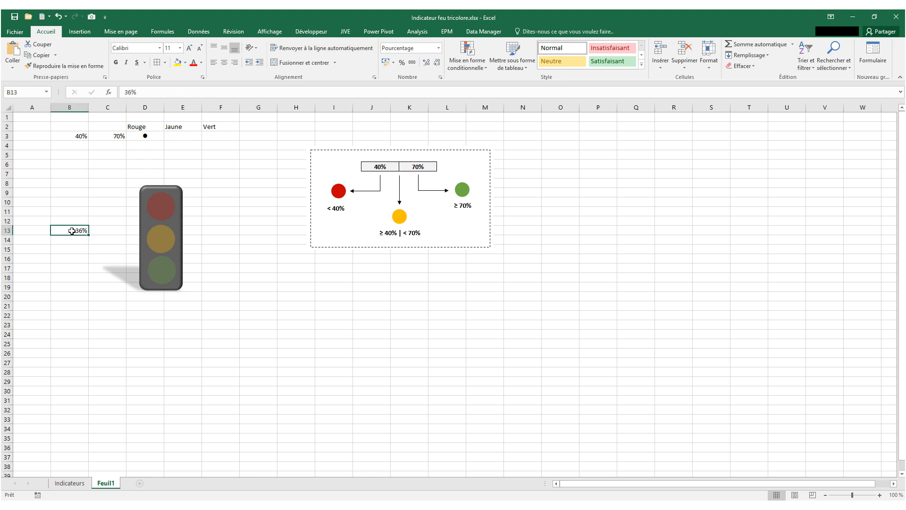
{"action": "type", "text": "45"}
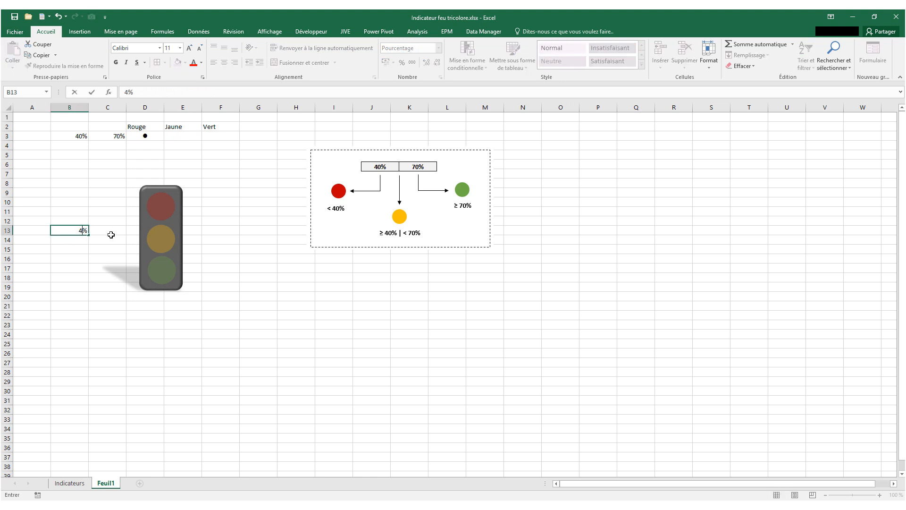
{"action": "key", "text": "Return"}
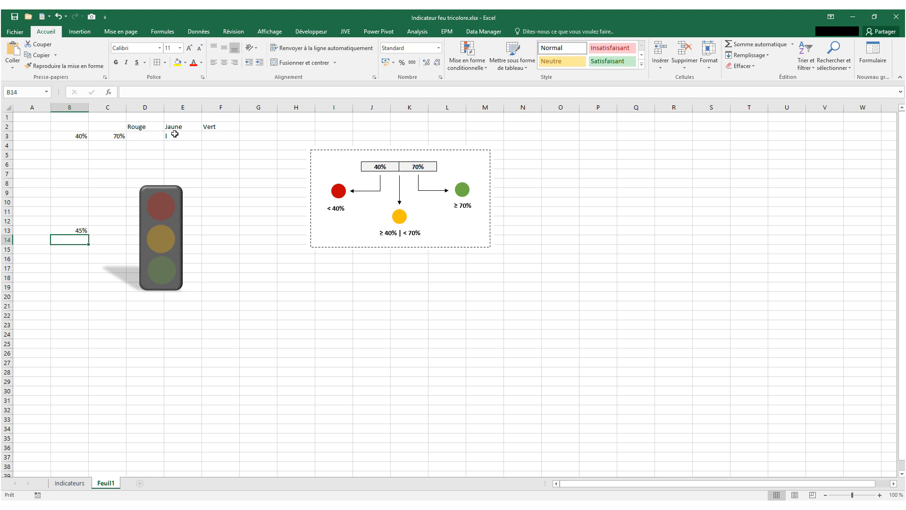
Step: Set the font of the Jaune formula cell E3 to Wingdings and centre its content horizontally and vertically
{"action": "left_click", "coordinate": [179, 136]}
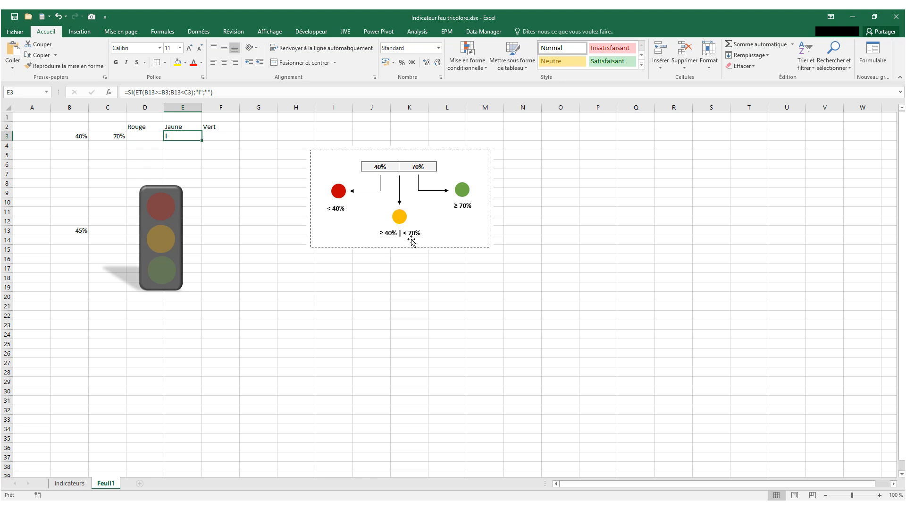
{"action": "left_click", "coordinate": [161, 48]}
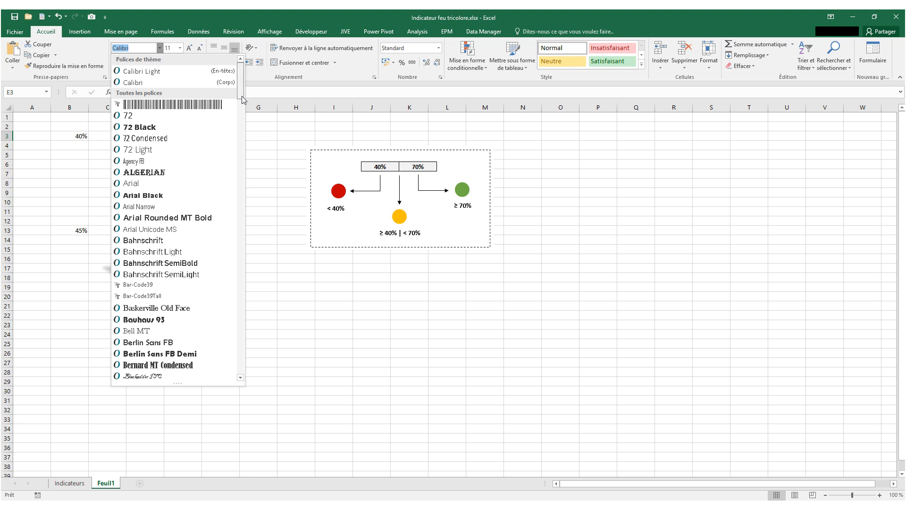
{"action": "left_click_drag", "start_coordinate": [242, 95], "coordinate": [239, 377]}
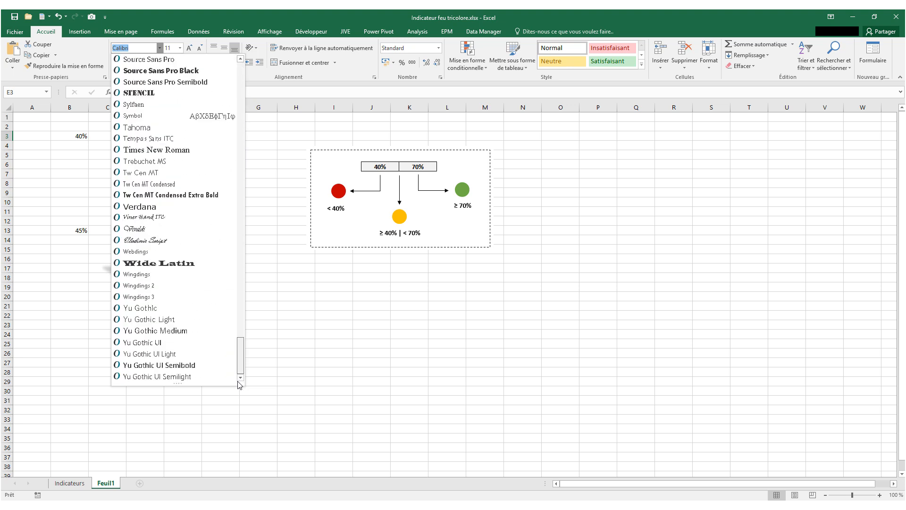
{"action": "left_click", "coordinate": [180, 275]}
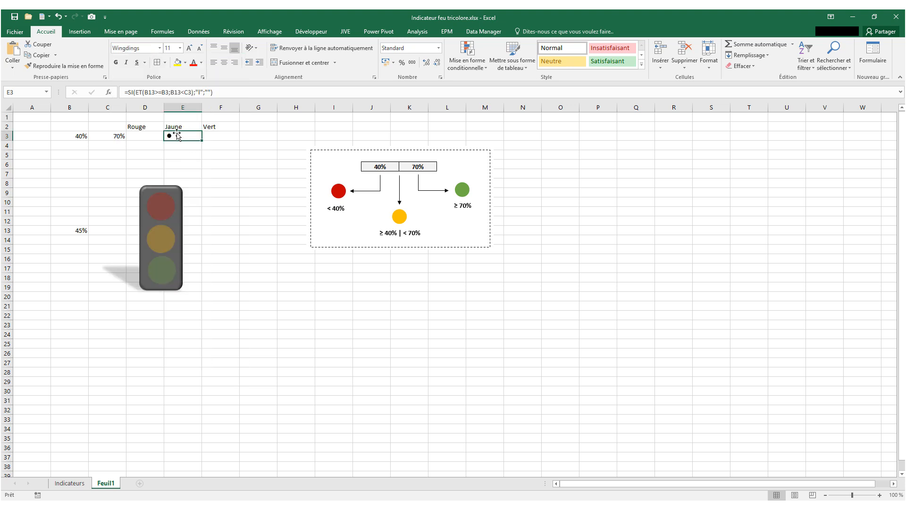
{"action": "left_click", "coordinate": [224, 62]}
{"action": "left_click", "coordinate": [224, 48]}
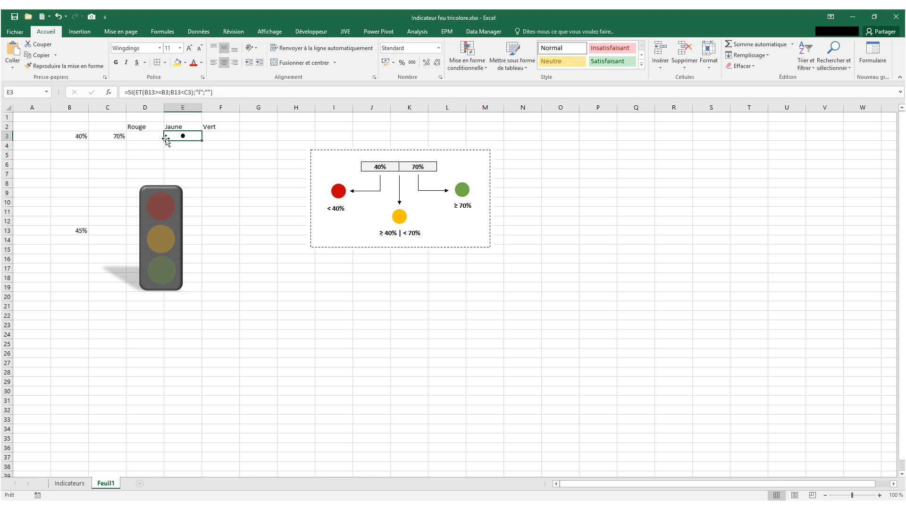
Step: Set the value in B13 to 34% to test the Rouge and Jaune formulas
{"action": "left_click", "coordinate": [78, 230]}
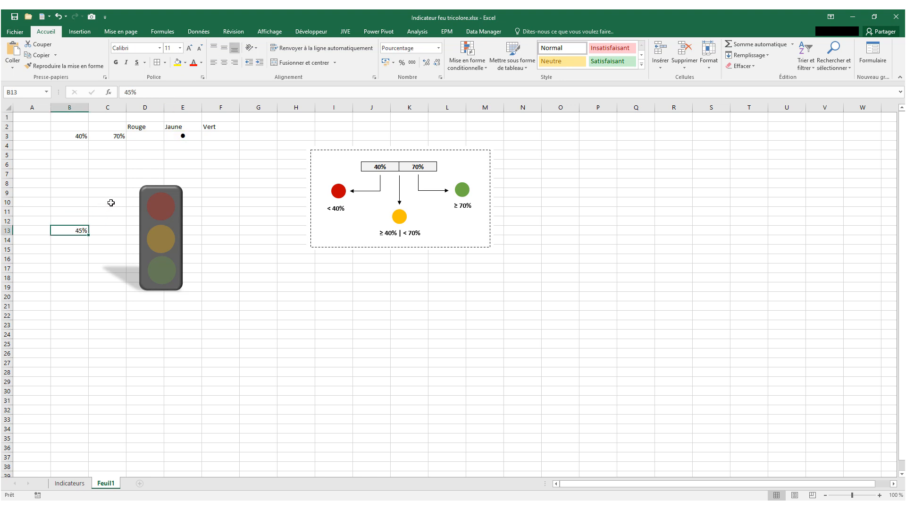
{"action": "type", "text": "34"}
{"action": "key", "text": "Return"}
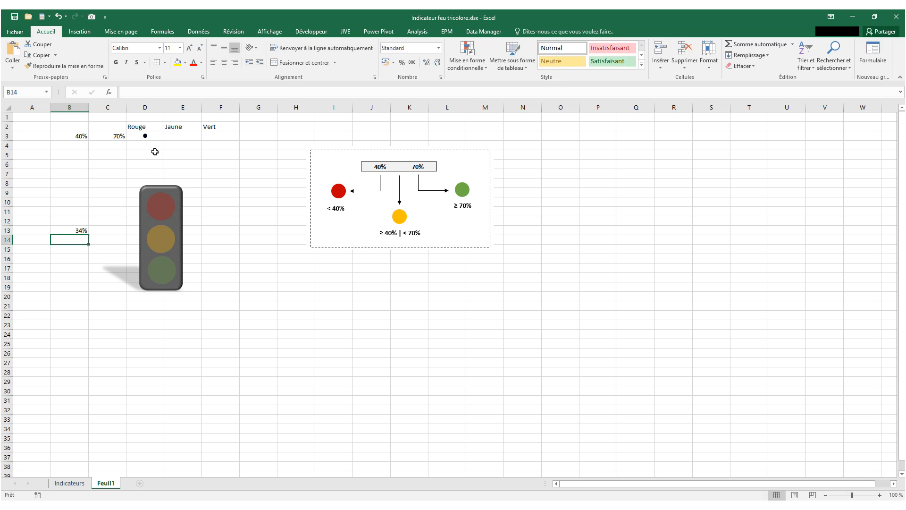
Step: Enter the Vert formula =SI(B13>=C3;"l";"") in cell F3
{"action": "left_click", "coordinate": [225, 135]}
{"action": "left_click", "coordinate": [145, 92]}
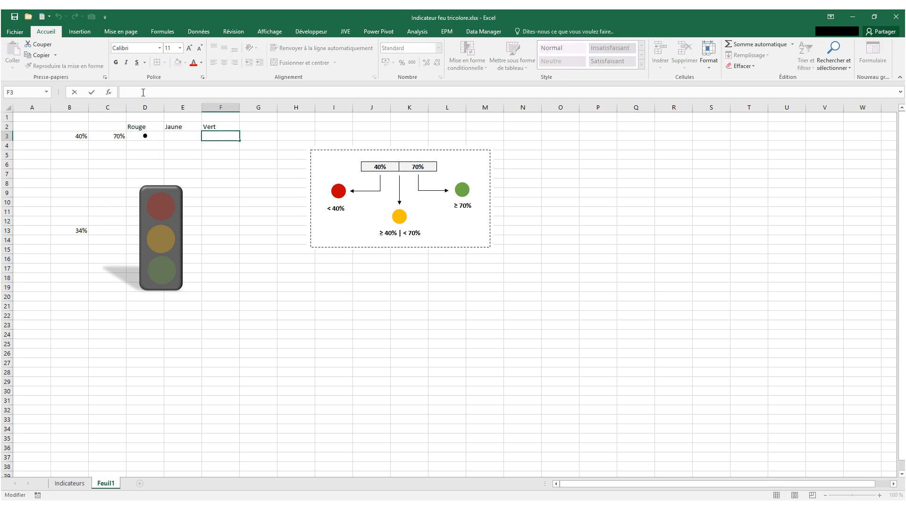
{"action": "type", "text": "="}
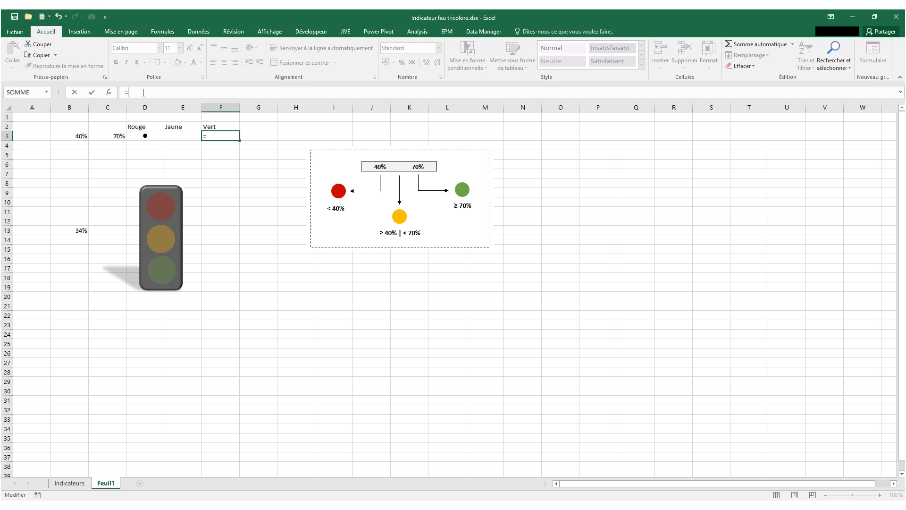
{"action": "type", "text": "SI"}
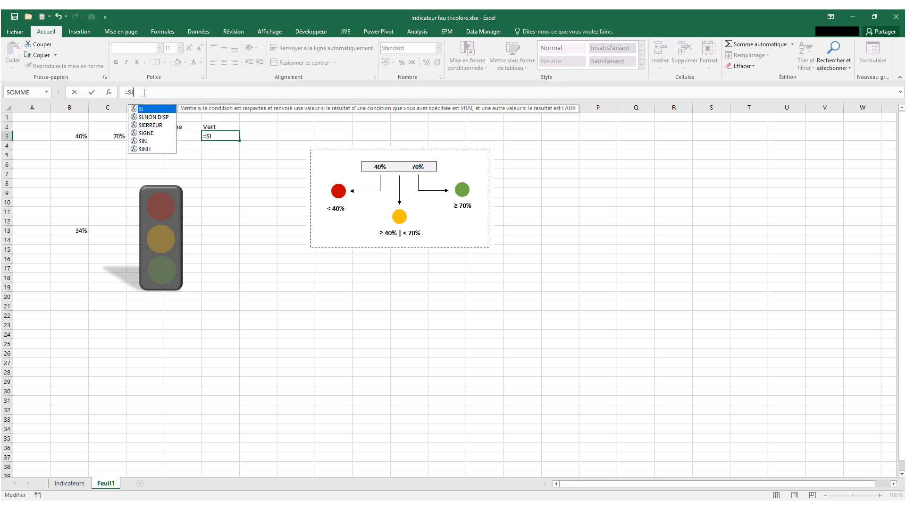
{"action": "type", "text": "("}
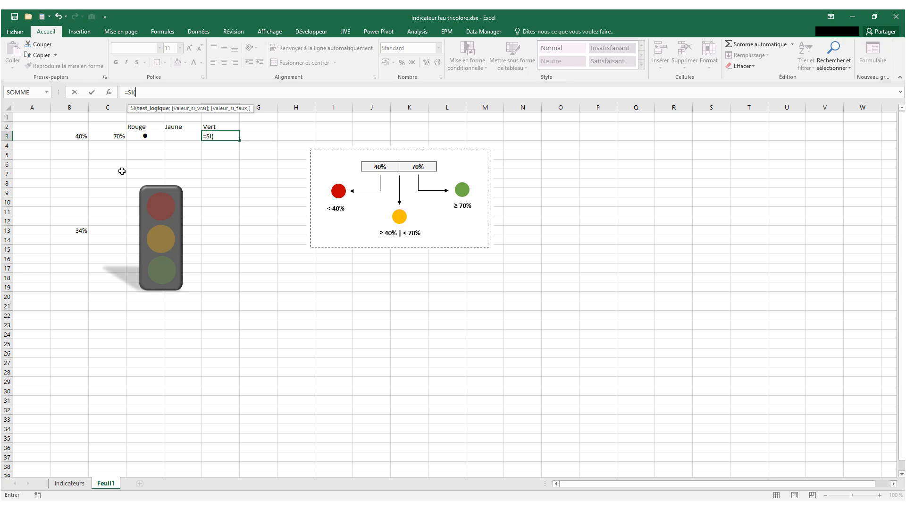
{"action": "left_click", "coordinate": [80, 229]}
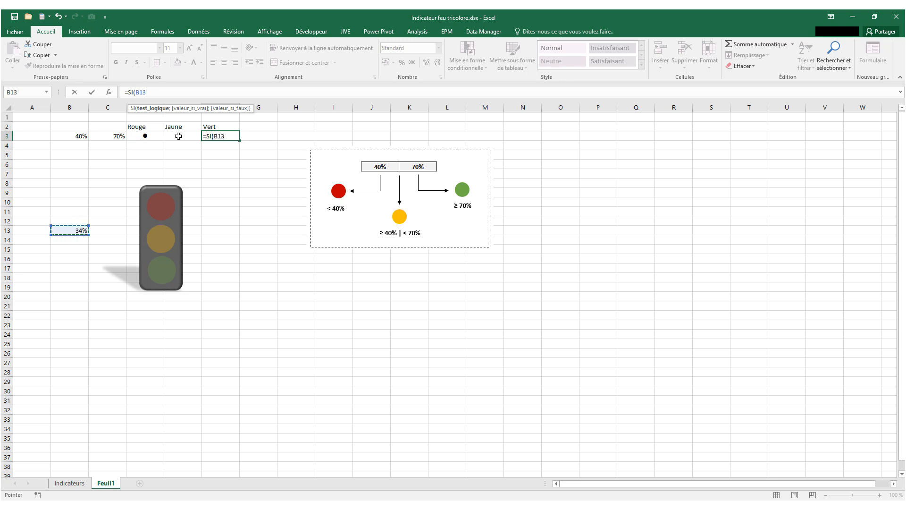
{"action": "type", "text": ">="}
{"action": "left_click", "coordinate": [106, 135]}
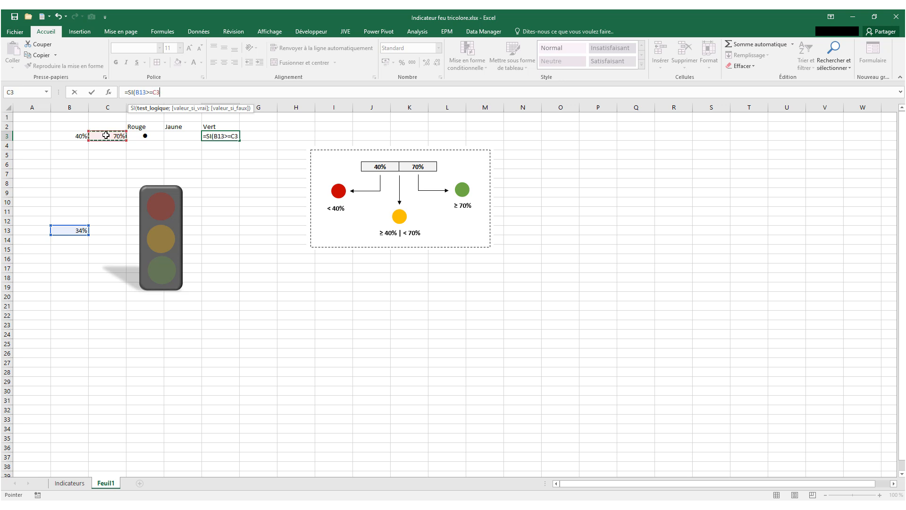
{"action": "type", "text": ";\"l"}
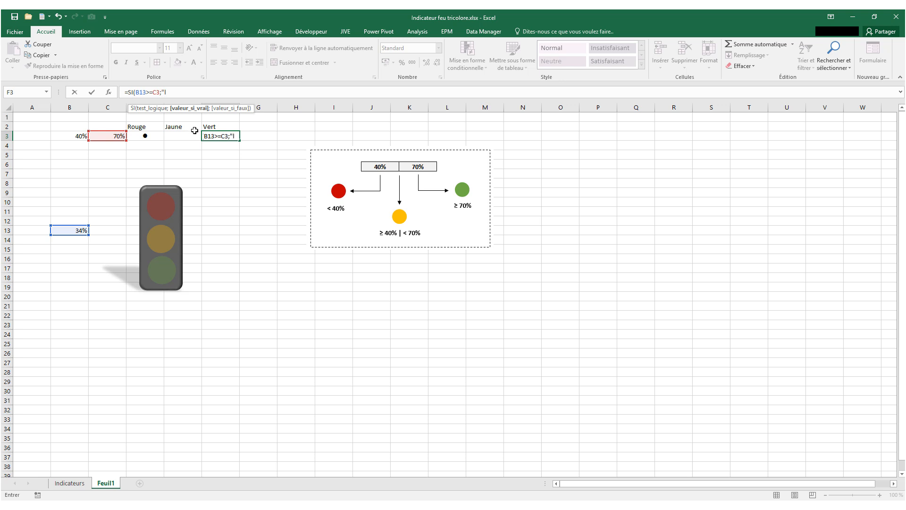
{"action": "type", "text": "\";\""}
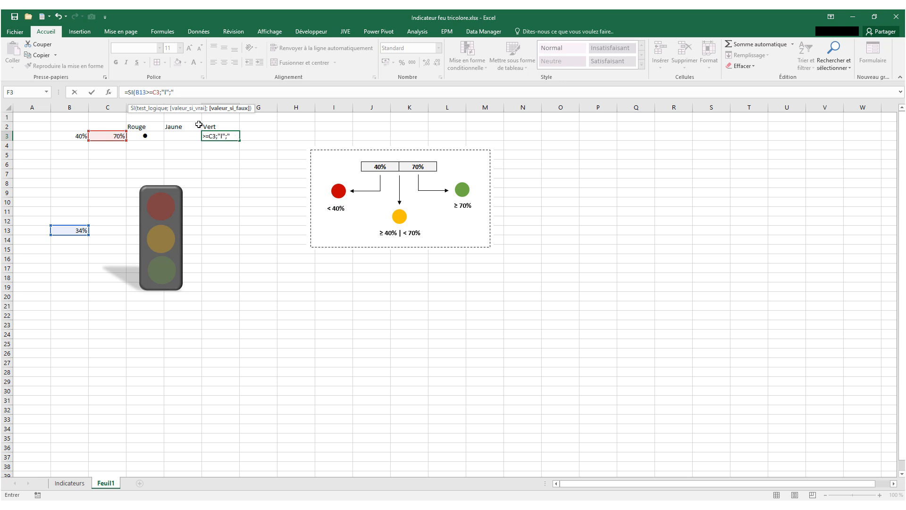
{"action": "type", "text": "\")"}
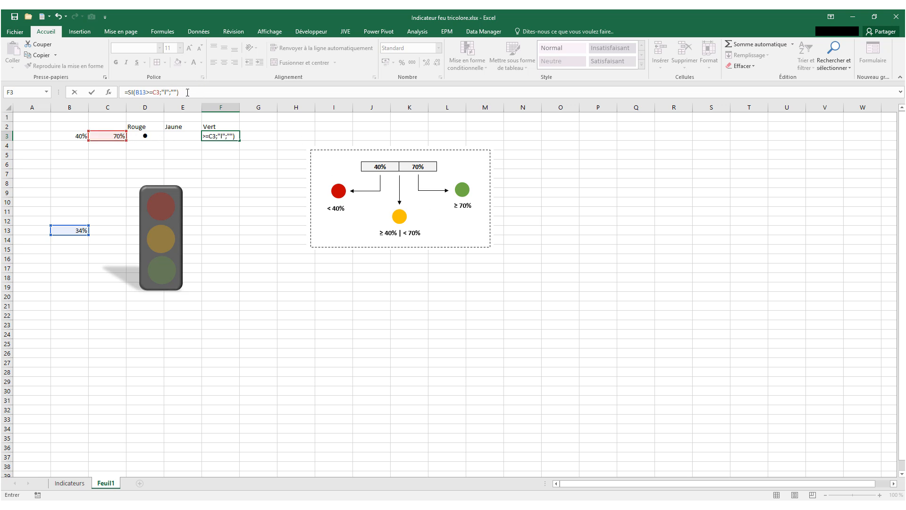
{"action": "key", "text": "Return"}
Step: Set the value in B13 to 88% to test the Vert formula
{"action": "left_click", "coordinate": [86, 229]}
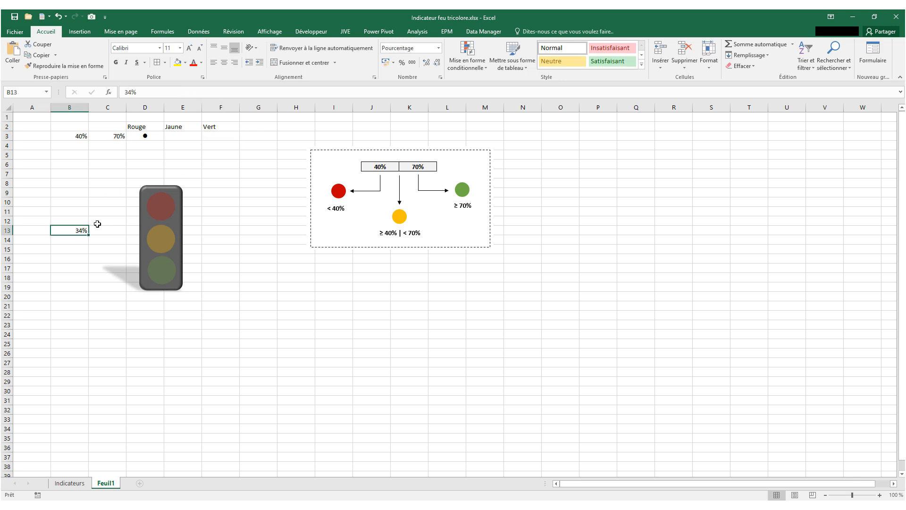
{"action": "type", "text": "88"}
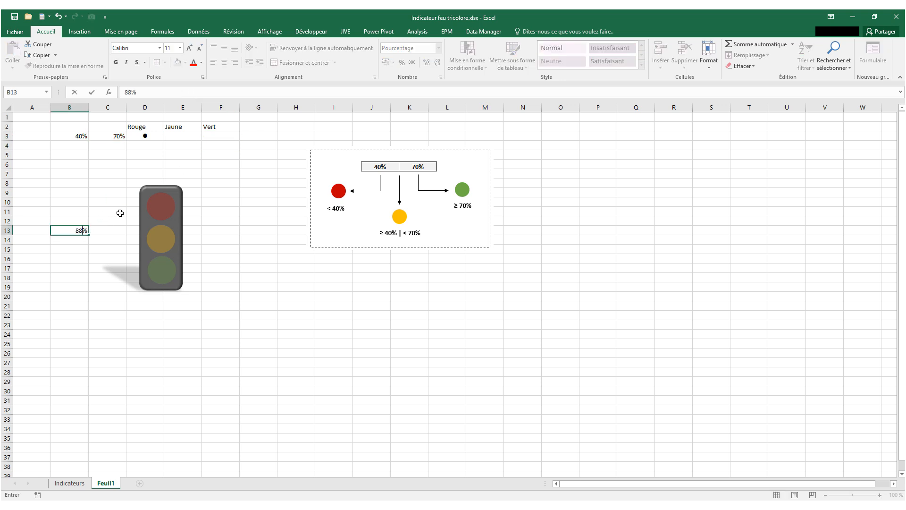
{"action": "key", "text": "Return"}
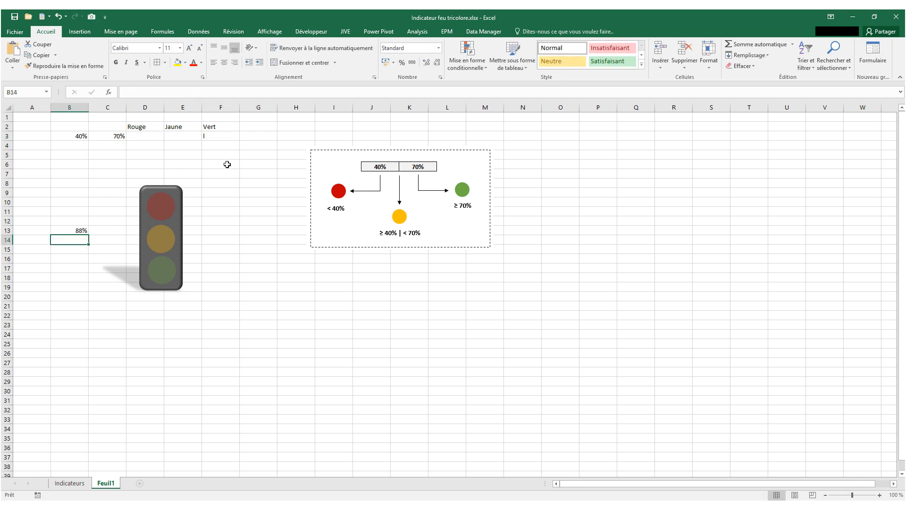
Step: Set the font of the Vert formula cell F3 to Wingdings and centre its content horizontally and vertically
{"action": "left_click", "coordinate": [215, 135]}
{"action": "left_click", "coordinate": [160, 47]}
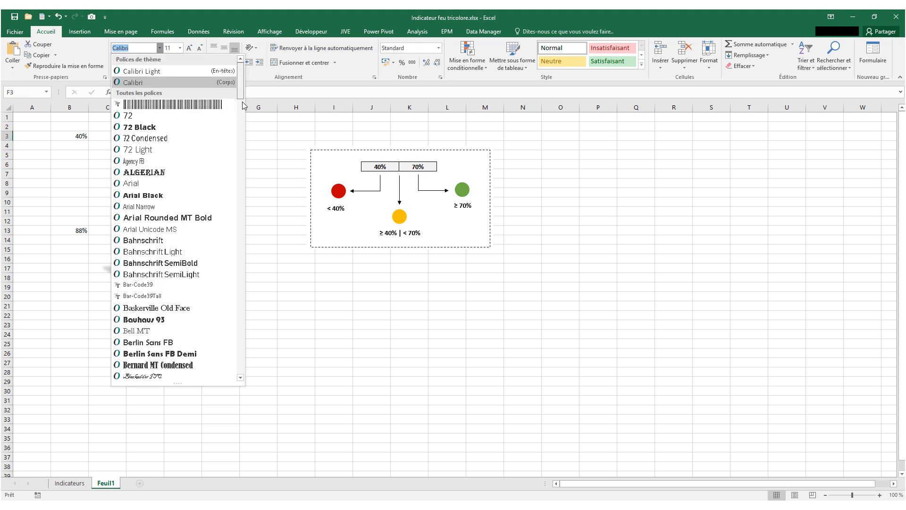
{"action": "left_click_drag", "start_coordinate": [242, 101], "coordinate": [242, 376]}
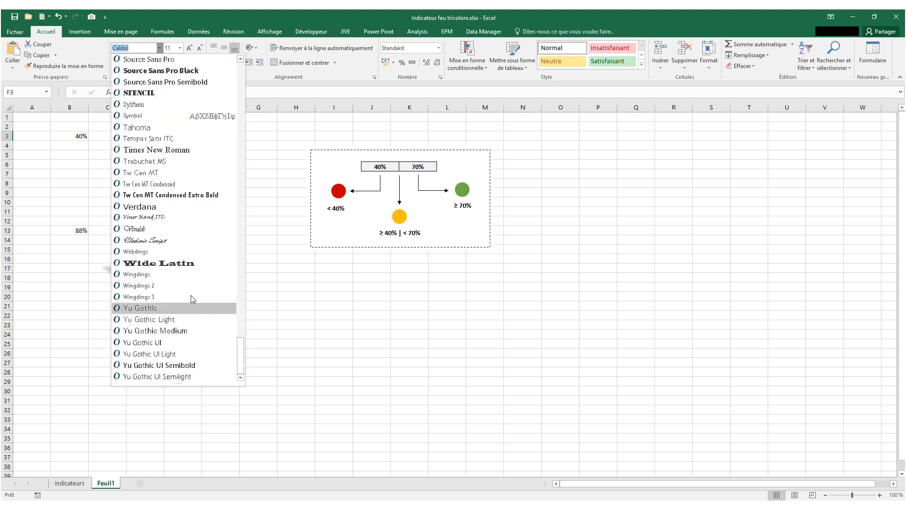
{"action": "left_click", "coordinate": [154, 274]}
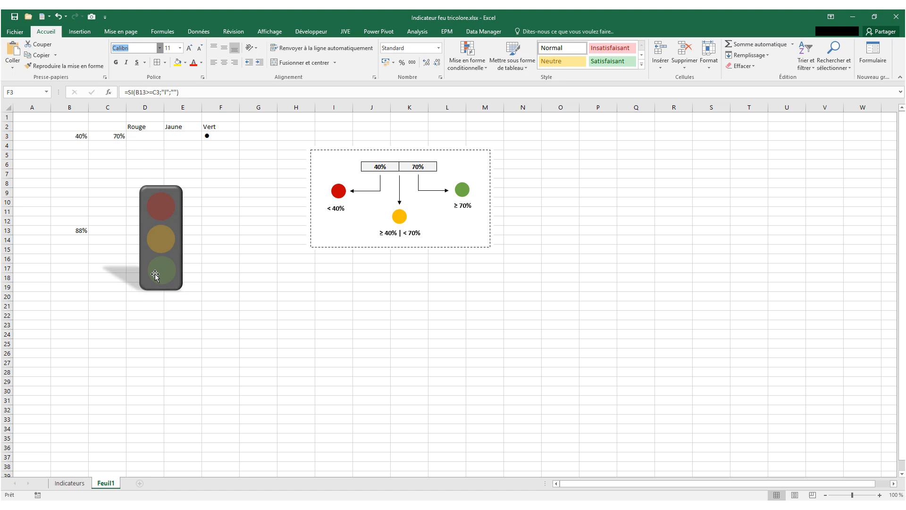
{"action": "left_click", "coordinate": [224, 48]}
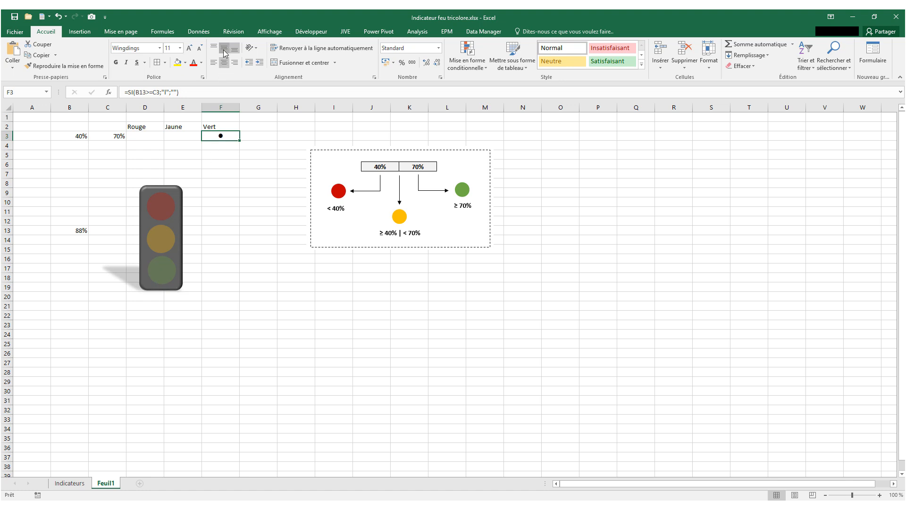
Step: Set the value in B13 to 15% so the Rouge formula's condition is met
{"action": "left_click", "coordinate": [76, 230]}
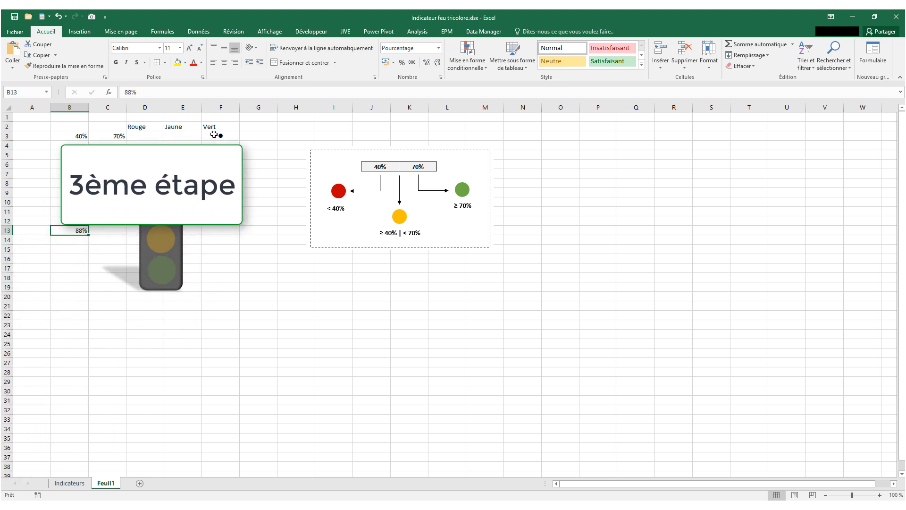
{"action": "left_click_drag", "start_coordinate": [213, 135], "coordinate": [147, 136]}
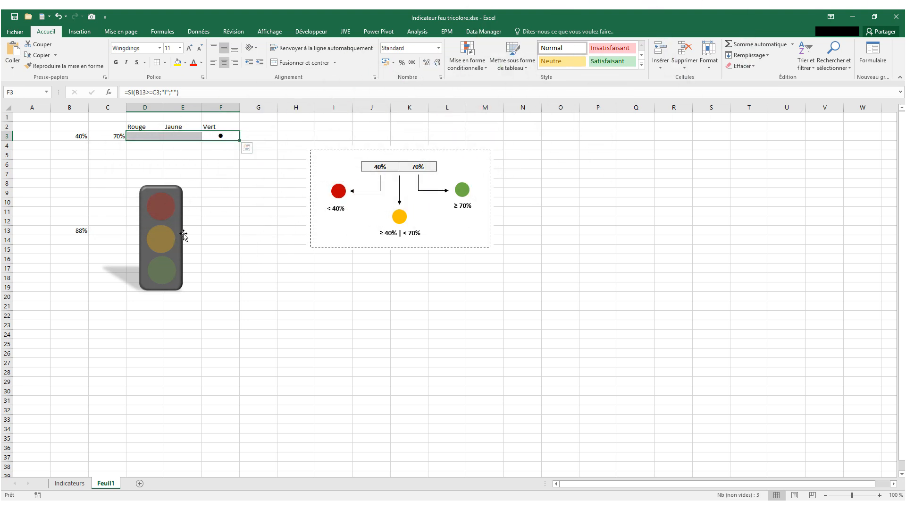
{"action": "left_click", "coordinate": [80, 230]}
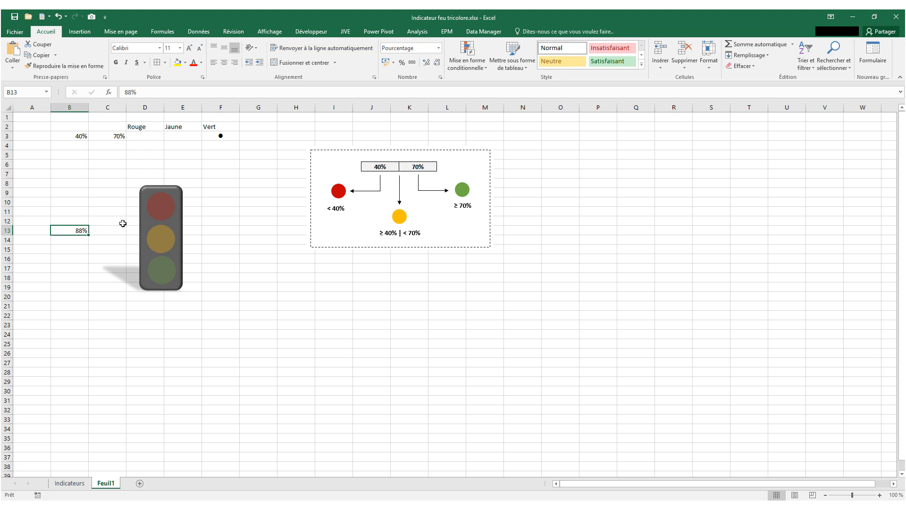
{"action": "type", "text": "15"}
{"action": "key", "text": "Return"}
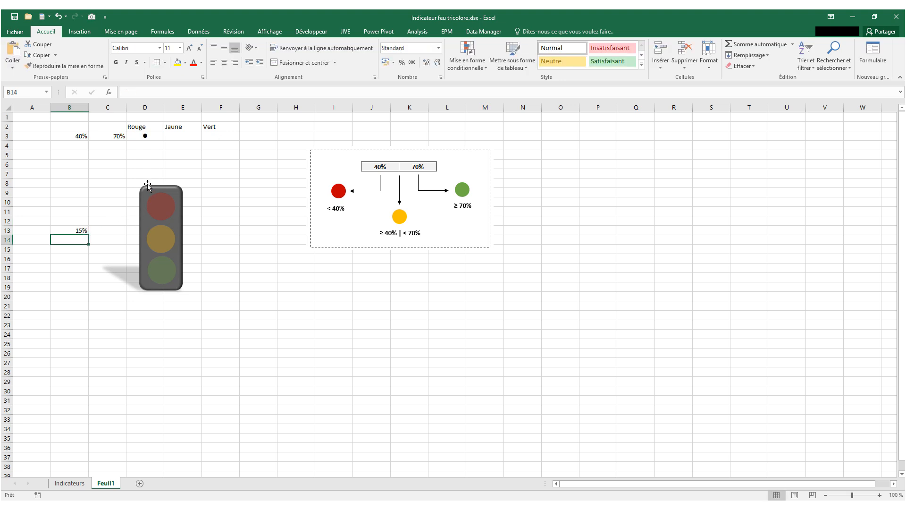
Step: Draw a text box over roughly cells G17 to H21, beside the traffic light
{"action": "left_click", "coordinate": [151, 164]}
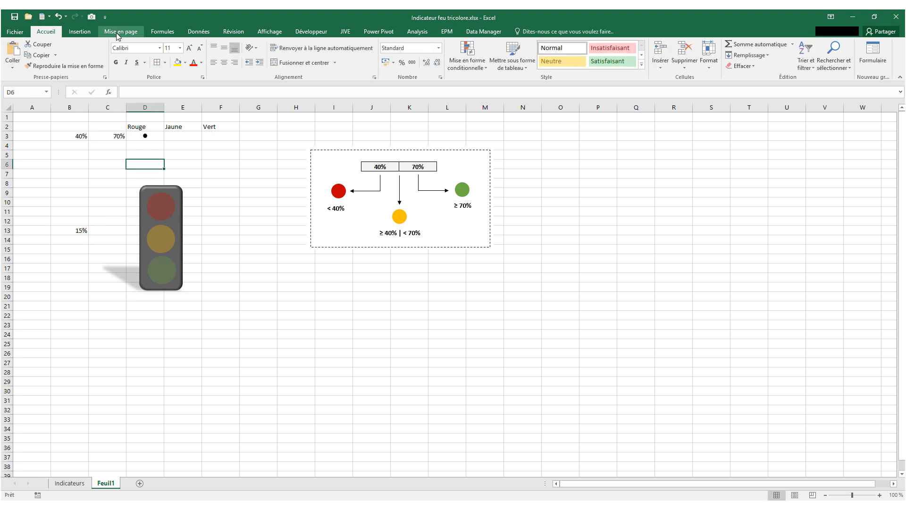
{"action": "left_click", "coordinate": [79, 32]}
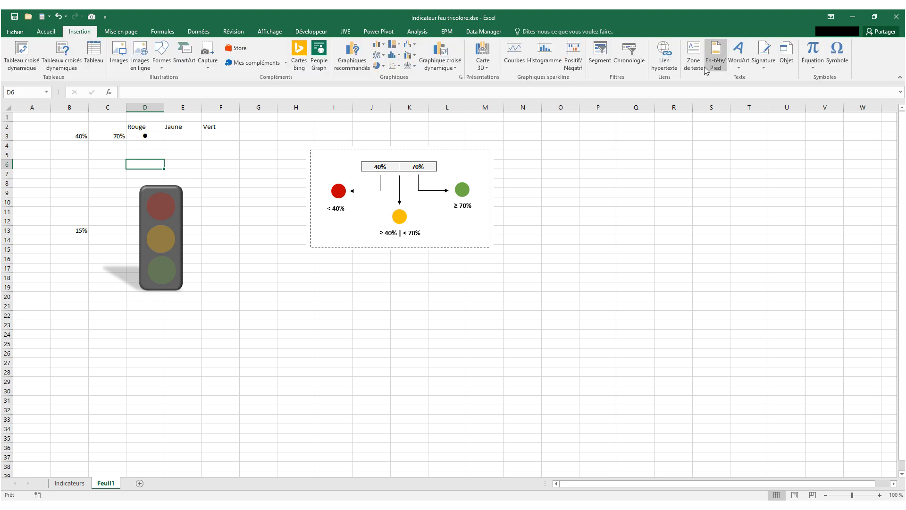
{"action": "left_click", "coordinate": [693, 54]}
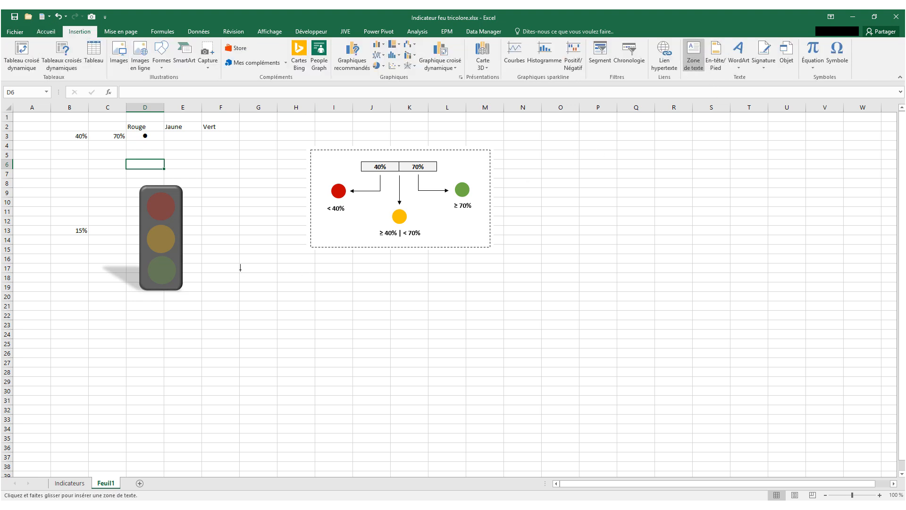
{"action": "left_click_drag", "start_coordinate": [240, 268], "coordinate": [305, 308]}
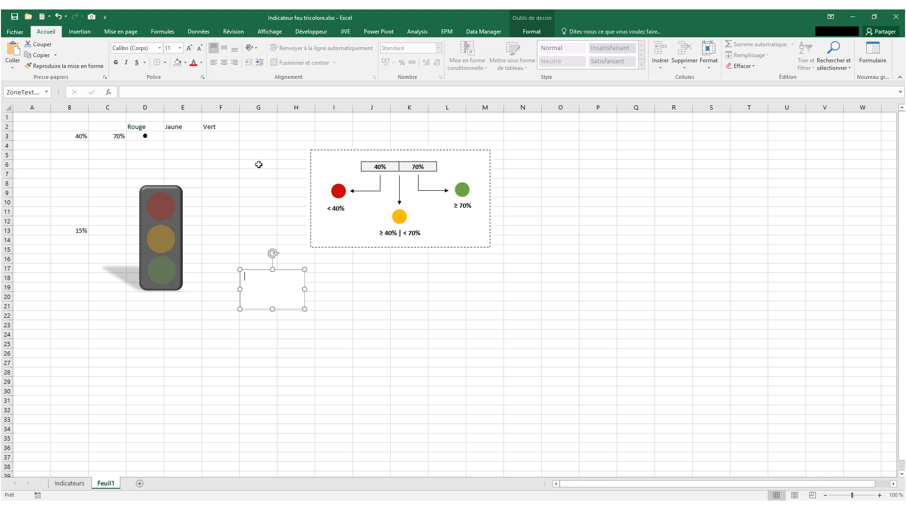
Step: Link the text box to the Rouge formula cell with the reference =$D$3
{"action": "left_click", "coordinate": [144, 92]}
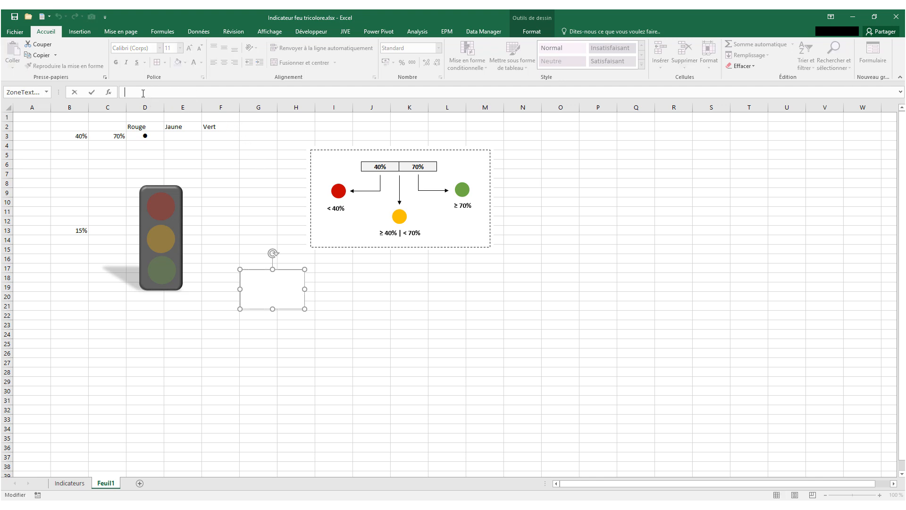
{"action": "type", "text": "="}
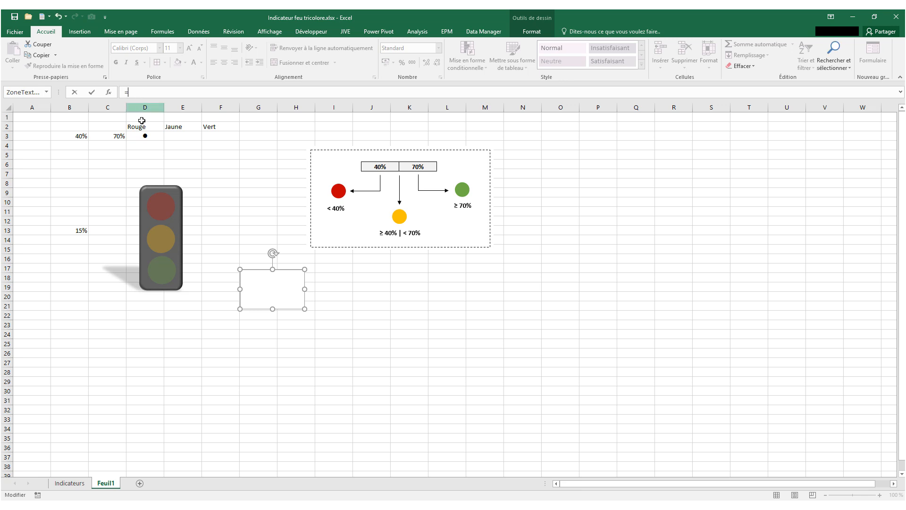
{"action": "left_click", "coordinate": [143, 136]}
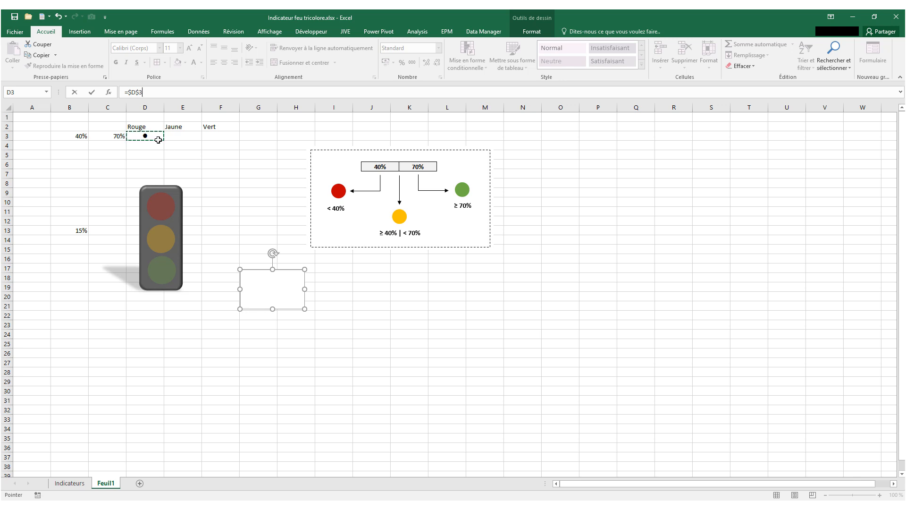
{"action": "key", "text": "Return"}
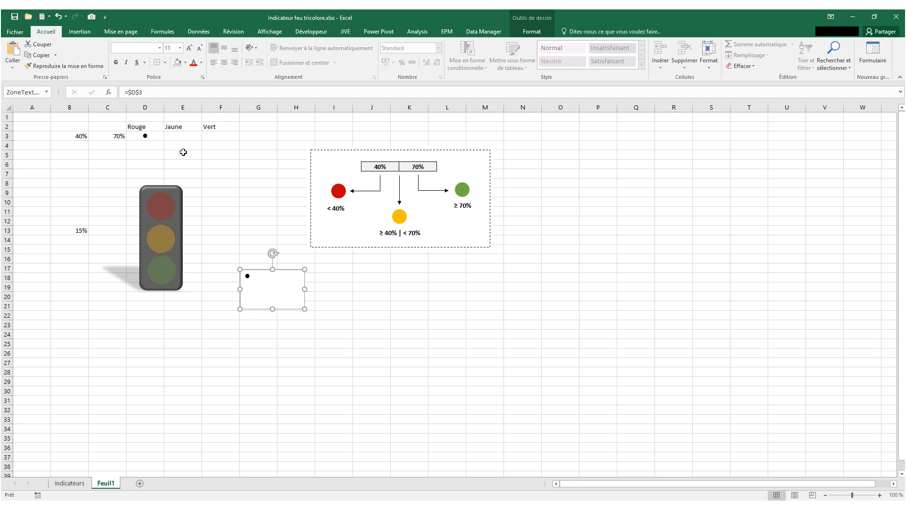
Step: Move the linked text box next to the traffic light's red lamp and increase its font size to 80
{"action": "left_click_drag", "start_coordinate": [258, 268], "coordinate": [238, 167]}
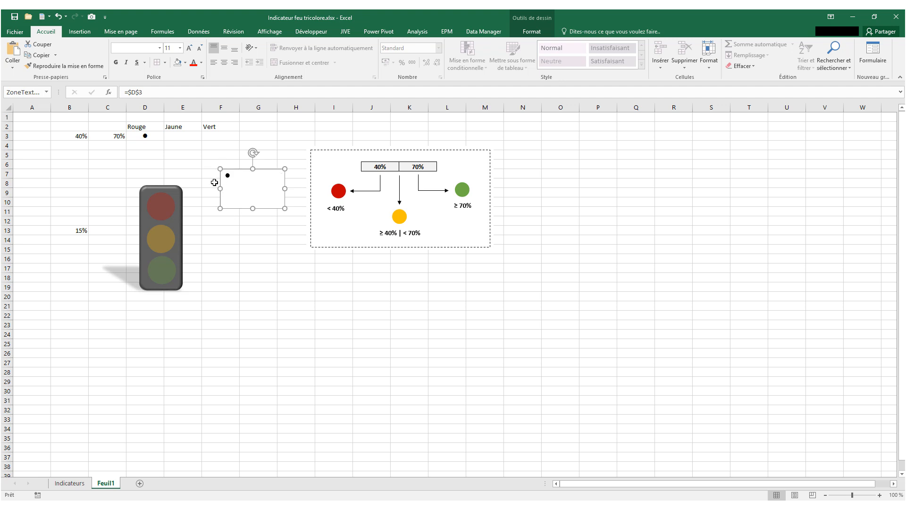
{"action": "left_click", "coordinate": [189, 48]}
{"action": "left_click", "coordinate": [189, 48]}
{"action": "left_click", "coordinate": [189, 48]}
{"action": "left_click", "coordinate": [189, 48]}
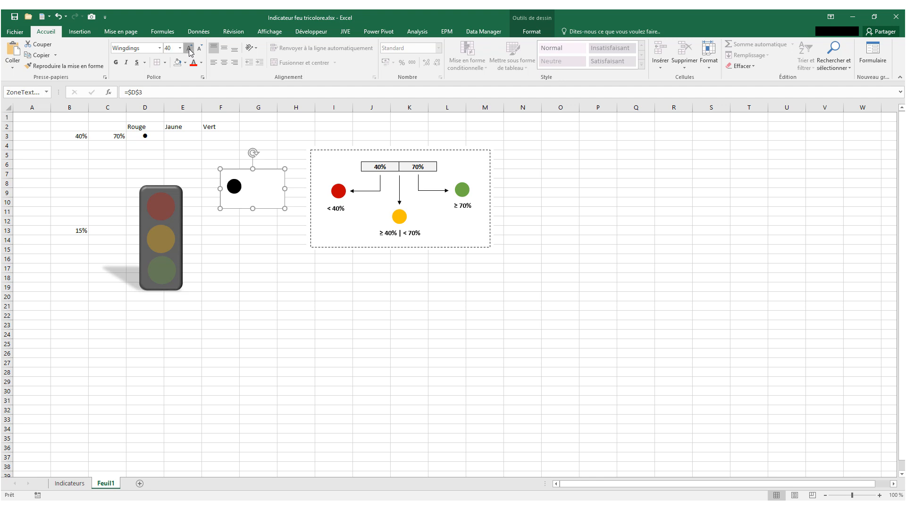
{"action": "left_click", "coordinate": [189, 48]}
{"action": "left_click", "coordinate": [189, 48]}
{"action": "left_click", "coordinate": [190, 48]}
{"action": "left_click_drag", "start_coordinate": [275, 186], "coordinate": [239, 191]}
{"action": "left_click", "coordinate": [189, 48]}
{"action": "left_click", "coordinate": [189, 48]}
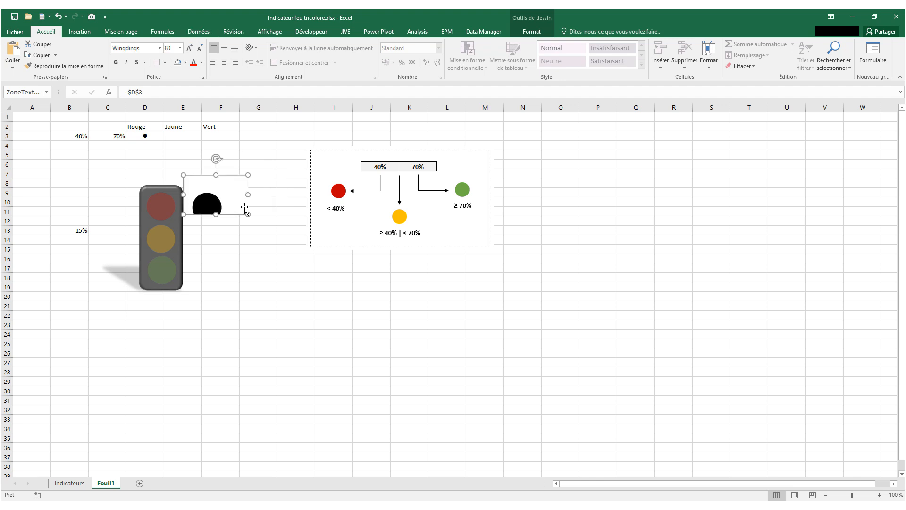
Step: Enlarge the text box to about 2.88 cm high by 3.7 cm wide to fit the whole circle, and remove its fill
{"action": "left_click_drag", "start_coordinate": [238, 219], "coordinate": [238, 216]}
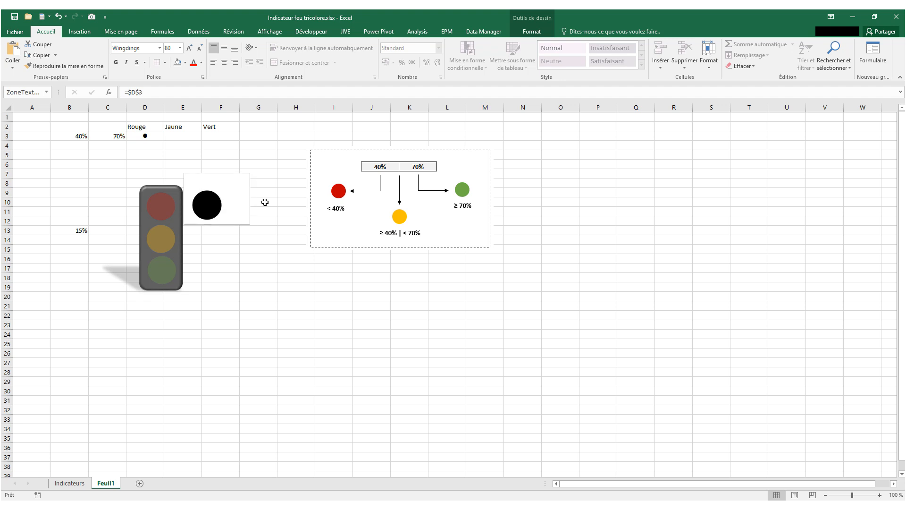
{"action": "left_click", "coordinate": [532, 31]}
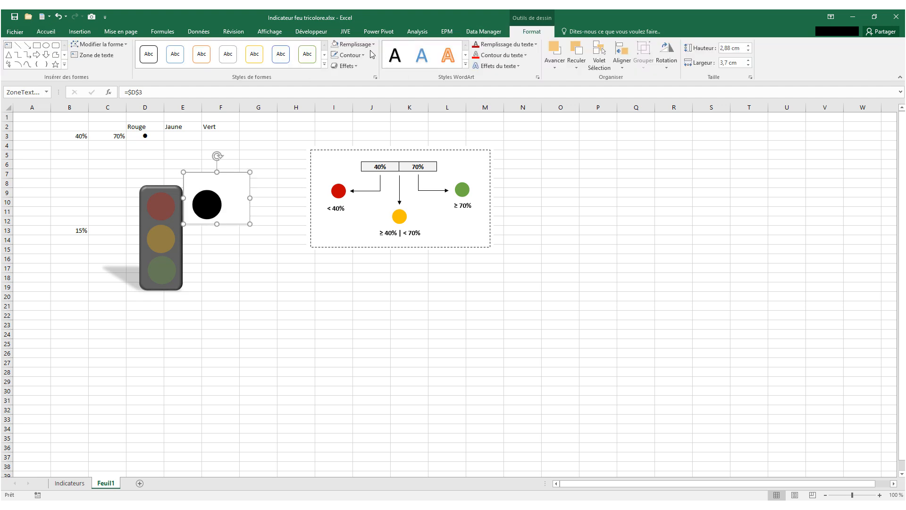
{"action": "left_click", "coordinate": [354, 44]}
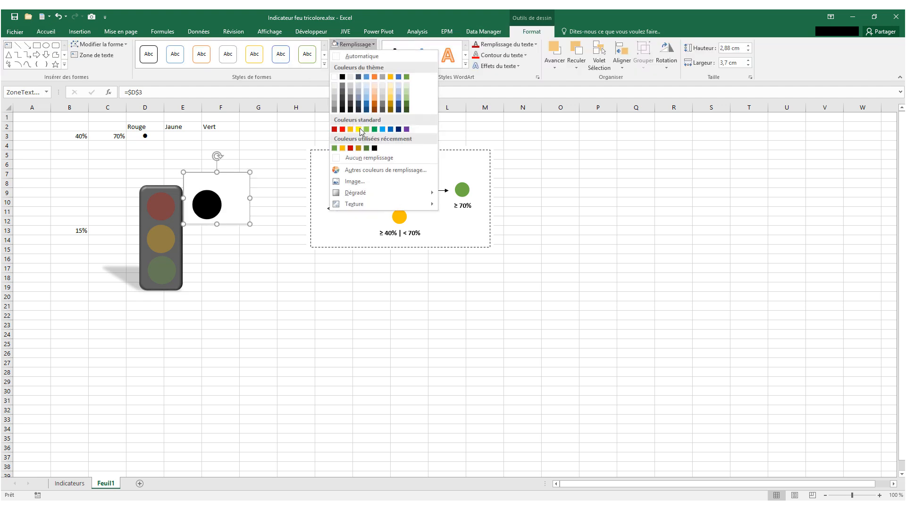
{"action": "left_click", "coordinate": [363, 159]}
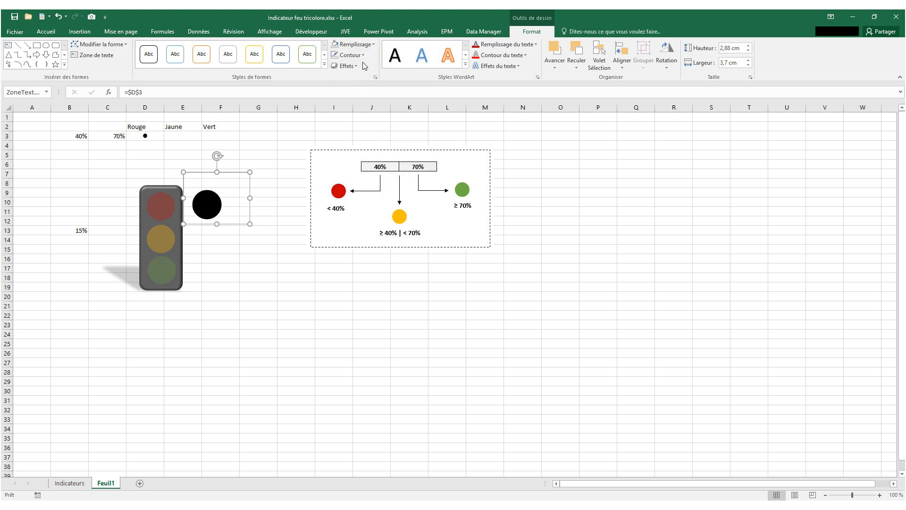
Step: Remove the Rouge text box's outline, shift the box slightly, and fill its circle with standard red
{"action": "left_click", "coordinate": [349, 55]}
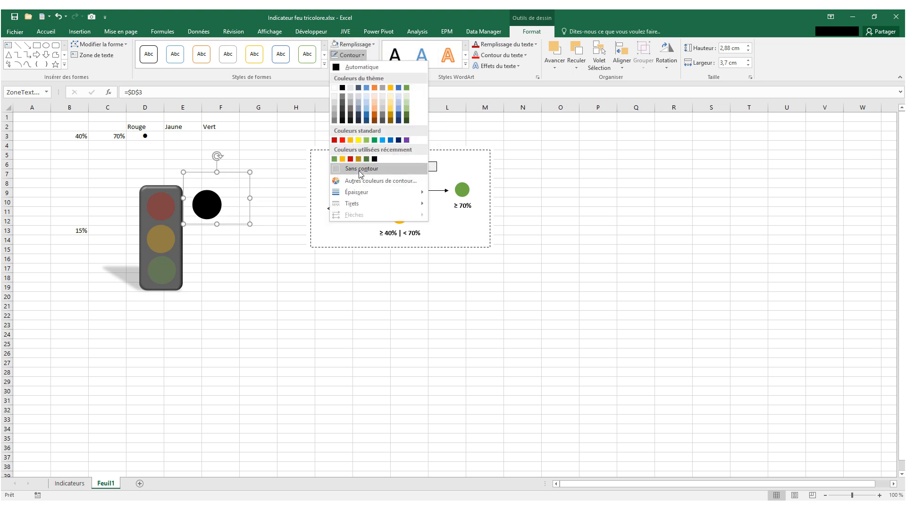
{"action": "left_click", "coordinate": [359, 168]}
{"action": "mouse_move", "coordinate": [206, 205]}
{"action": "left_mouse_down"}
{"action": "mouse_move", "coordinate": [162, 207]}
{"action": "mouse_move", "coordinate": [210, 207]}
{"action": "left_mouse_up"}
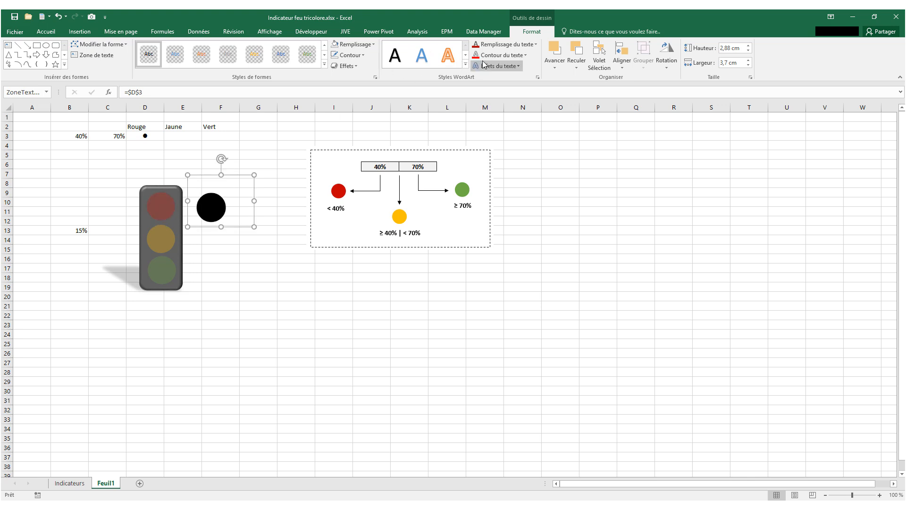
{"action": "left_click", "coordinate": [526, 47]}
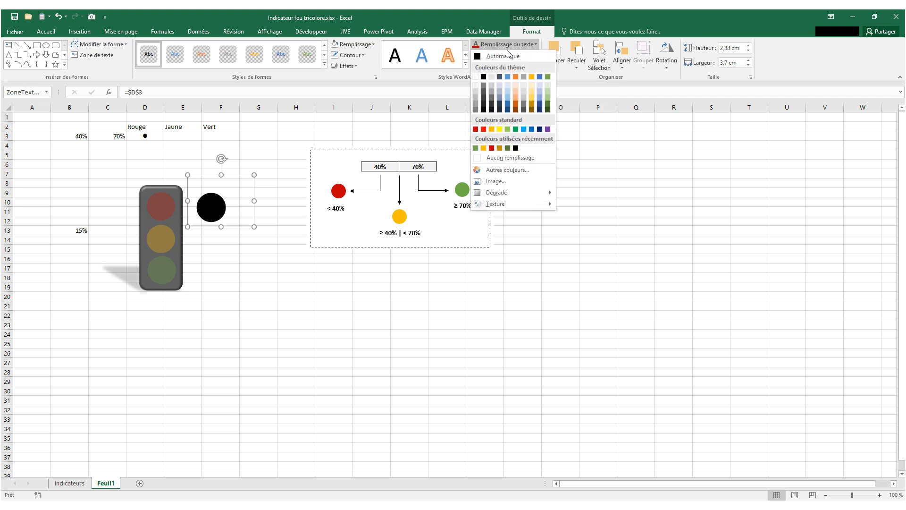
{"action": "left_click", "coordinate": [483, 129]}
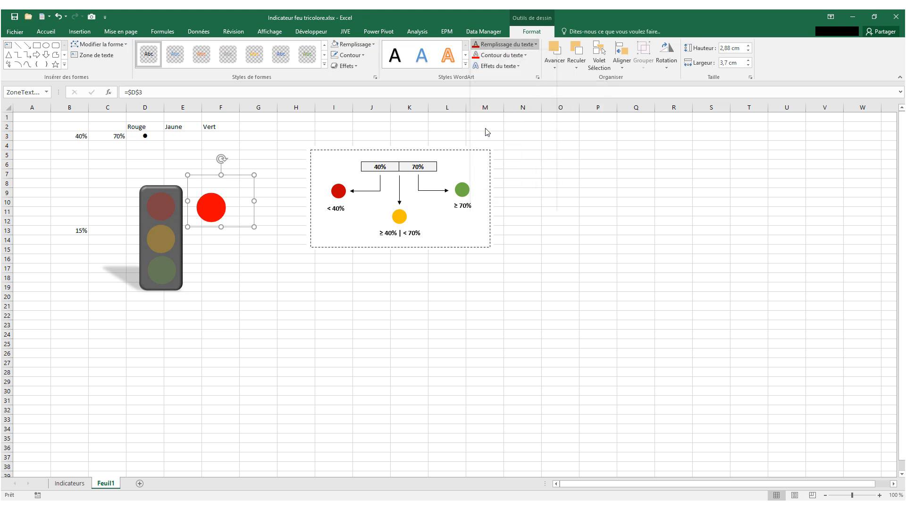
Step: Apply a standard dark red glow to the circle's text and place the circle over the traffic light's red lamp
{"action": "left_click", "coordinate": [519, 66]}
{"action": "mouse_move", "coordinate": [516, 127]}
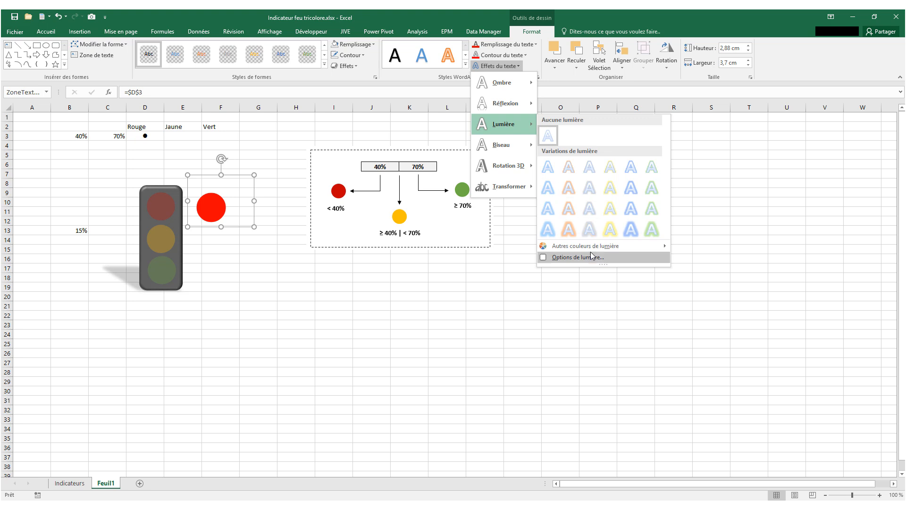
{"action": "mouse_move", "coordinate": [591, 250]}
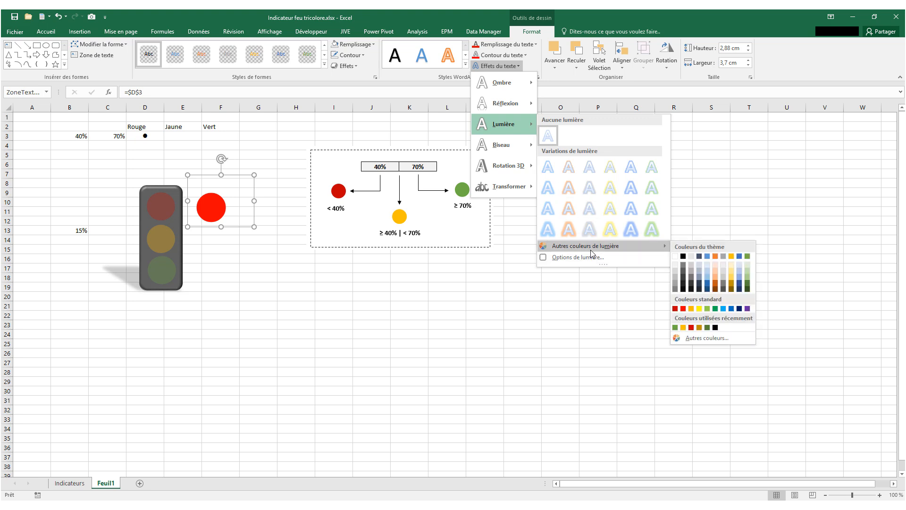
{"action": "left_click", "coordinate": [676, 309]}
{"action": "left_click_drag", "start_coordinate": [211, 213], "coordinate": [165, 211]}
Step: Try the indicator with 50% in cell B13 and undo the entry
{"action": "left_click", "coordinate": [89, 231]}
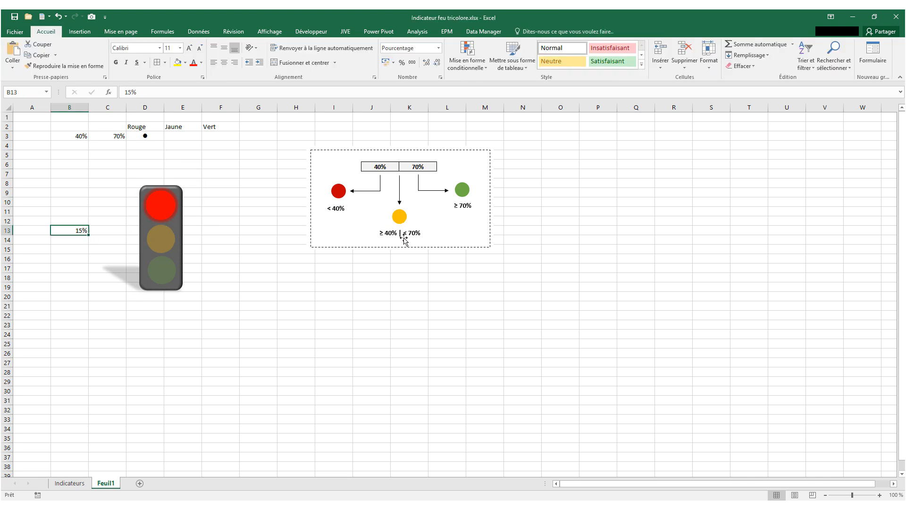
{"action": "type", "text": "5"}
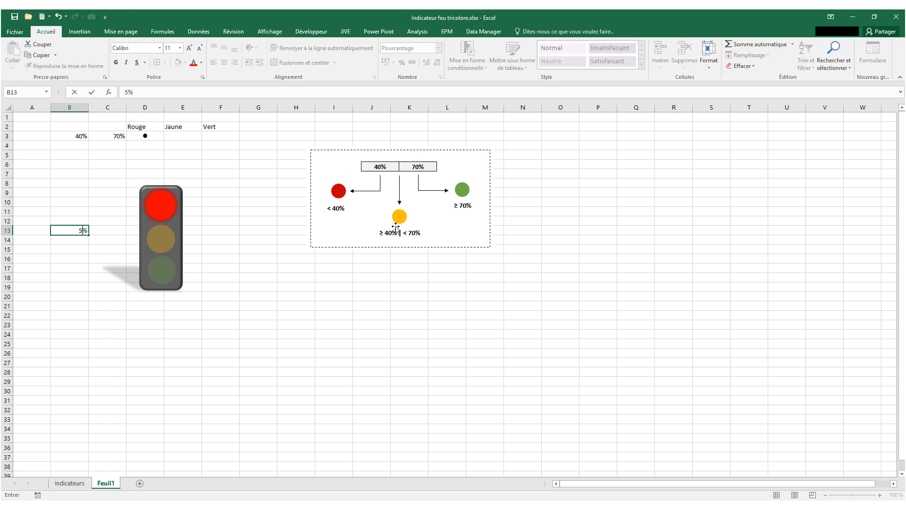
{"action": "type", "text": "0"}
{"action": "key", "text": "Return"}
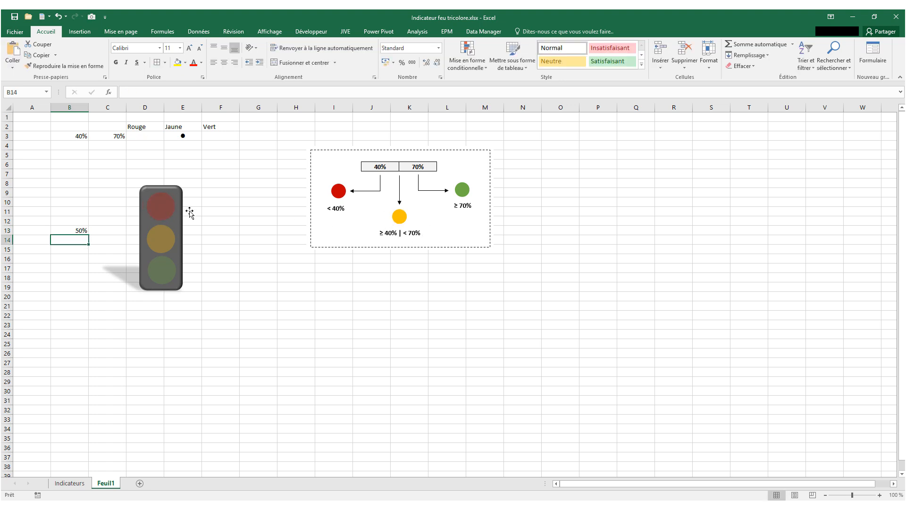
{"action": "key", "text": "ctrl+z"}
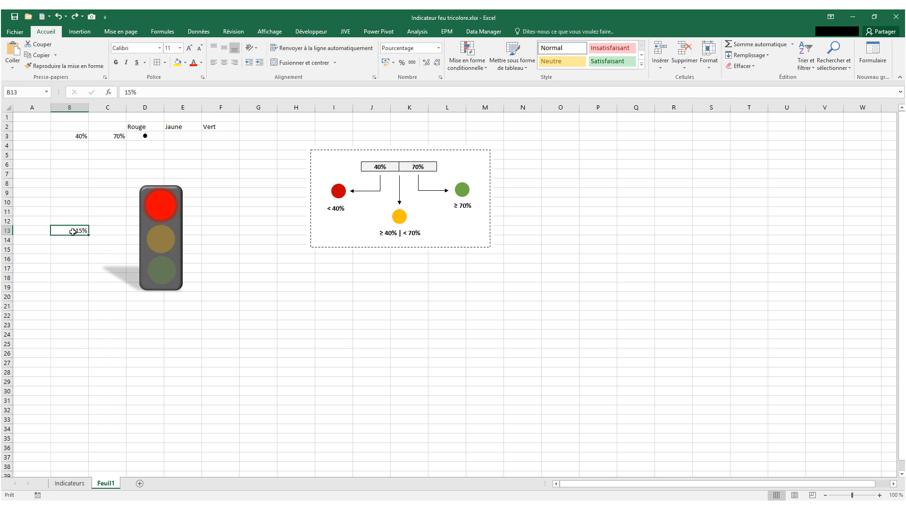
Step: Set cell B13 to 50% and draw a text box about 4.08 cm high by 6.91 cm wide over roughly G19 to J26
{"action": "type", "text": "50"}
{"action": "key", "text": "Return"}
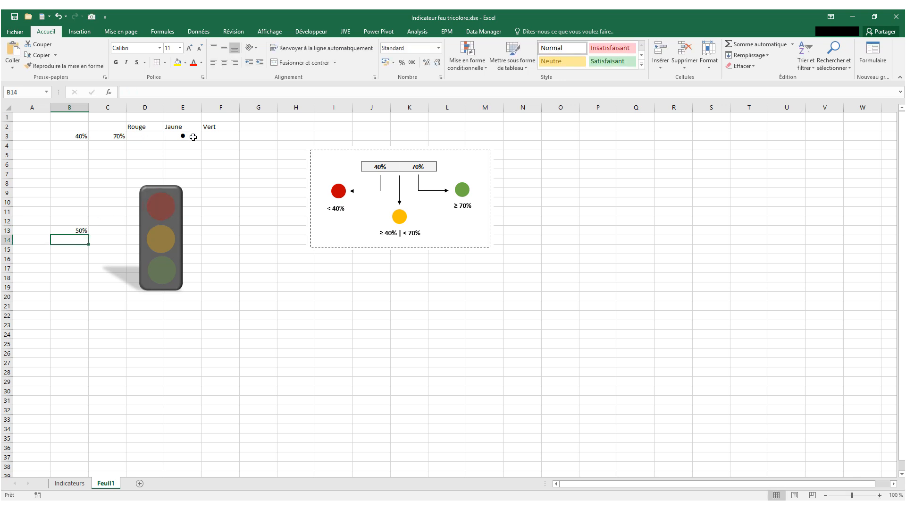
{"action": "left_click", "coordinate": [88, 33]}
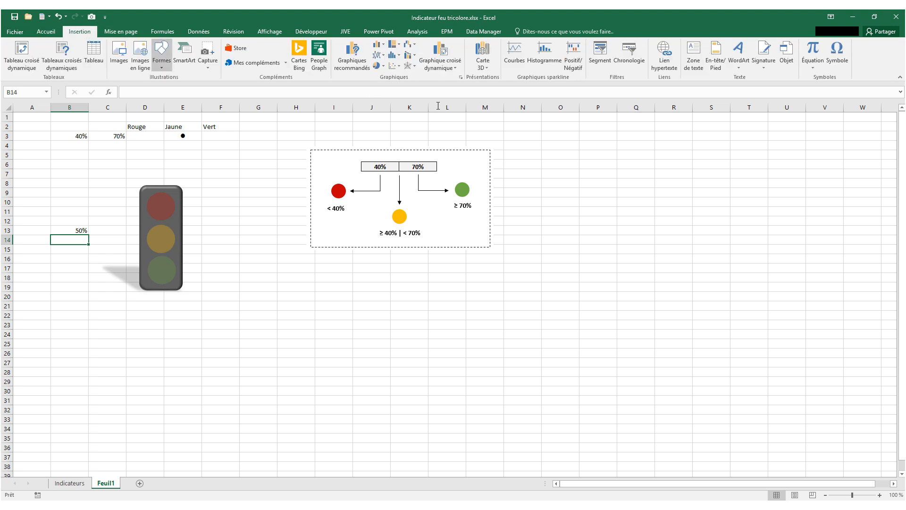
{"action": "left_click", "coordinate": [694, 55]}
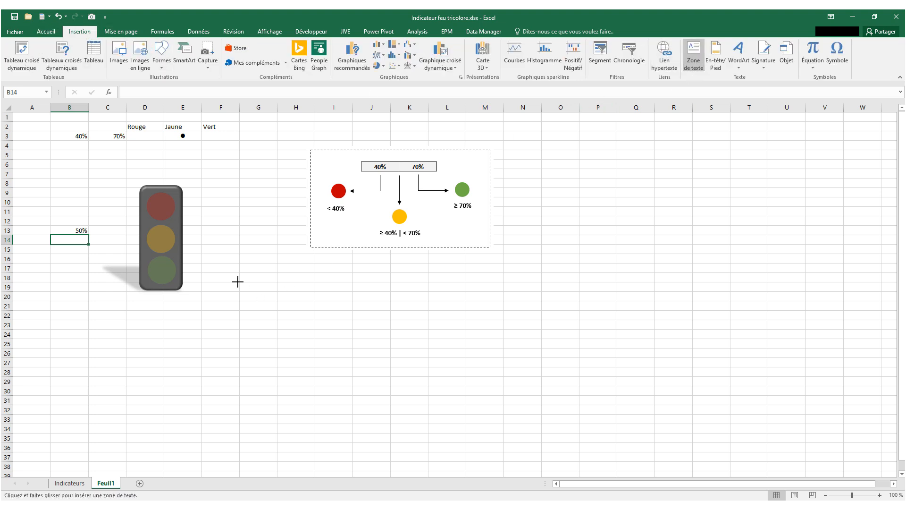
{"action": "left_click_drag", "start_coordinate": [237, 282], "coordinate": [361, 355]}
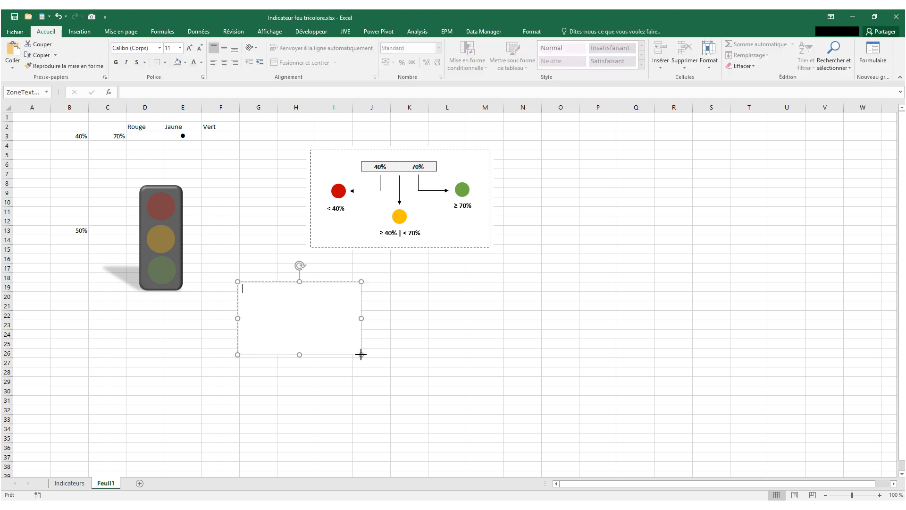
Step: Link the new text box to the Jaune formula cell with the reference =$E$3
{"action": "left_click", "coordinate": [191, 93]}
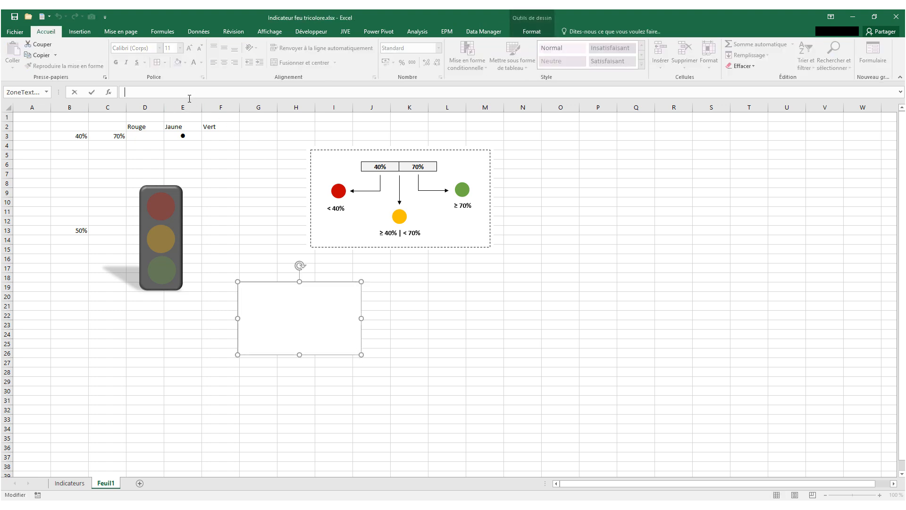
{"action": "type", "text": "="}
{"action": "left_click", "coordinate": [183, 134]}
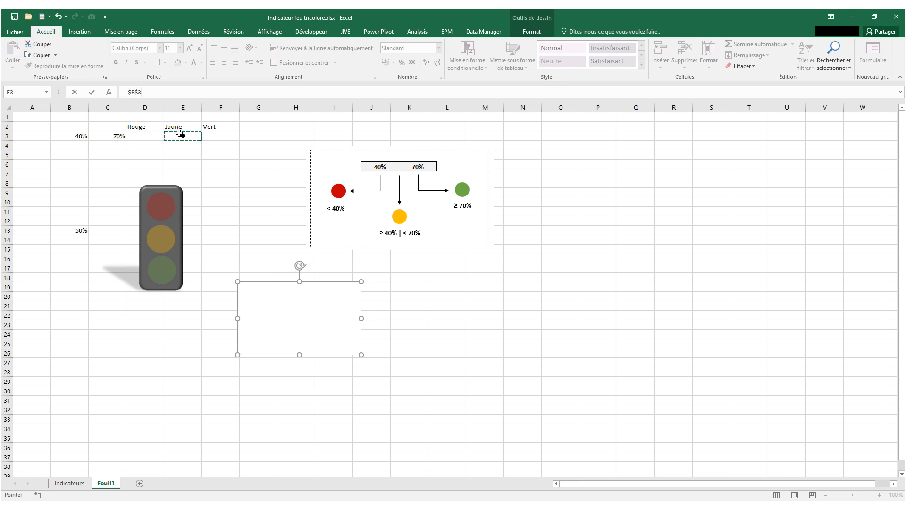
{"action": "key", "text": "Return"}
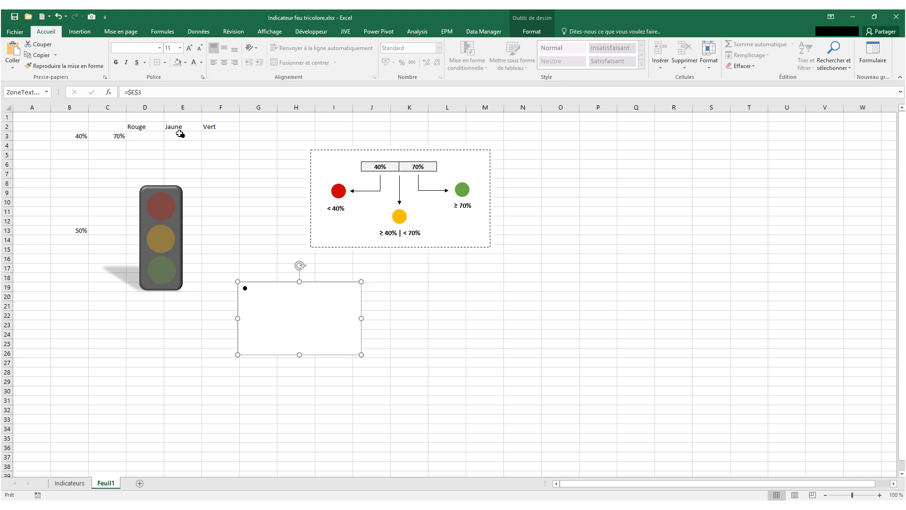
Step: Increase the Jaune text box's font size to 80
{"action": "left_click", "coordinate": [190, 49]}
{"action": "left_click", "coordinate": [189, 48]}
{"action": "left_click", "coordinate": [189, 49]}
{"action": "left_click", "coordinate": [189, 49]}
{"action": "left_click", "coordinate": [189, 48]}
{"action": "left_click", "coordinate": [189, 49]}
{"action": "left_click", "coordinate": [189, 49]}
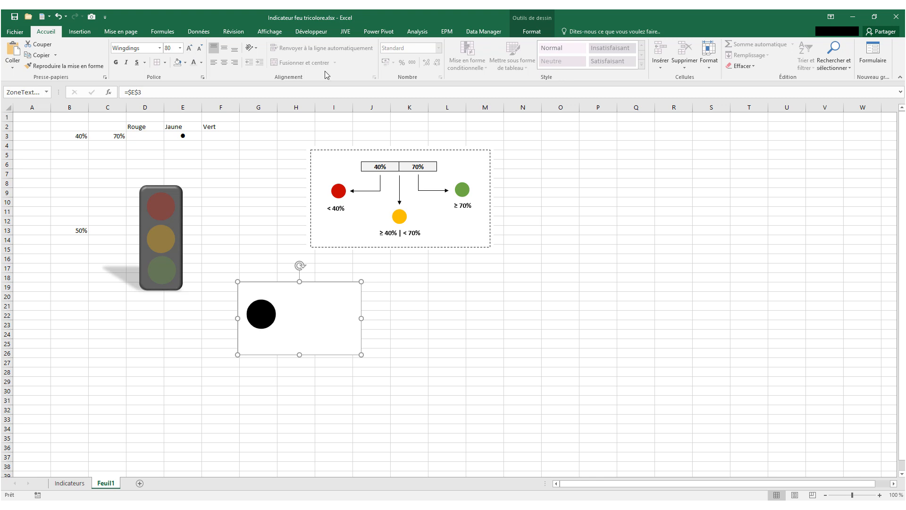
Step: Remove both the fill and the outline of the Jaune text box
{"action": "left_click", "coordinate": [538, 32]}
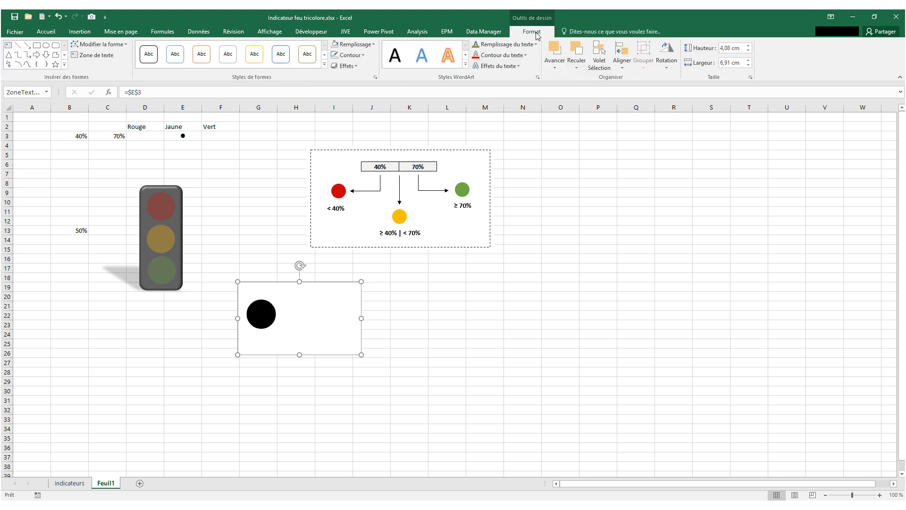
{"action": "left_click", "coordinate": [369, 45]}
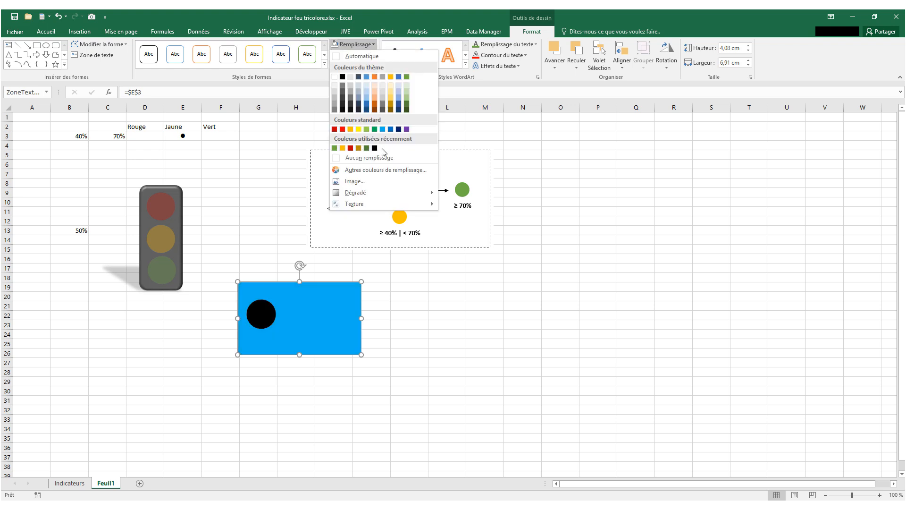
{"action": "left_click", "coordinate": [383, 159]}
{"action": "left_click", "coordinate": [362, 56]}
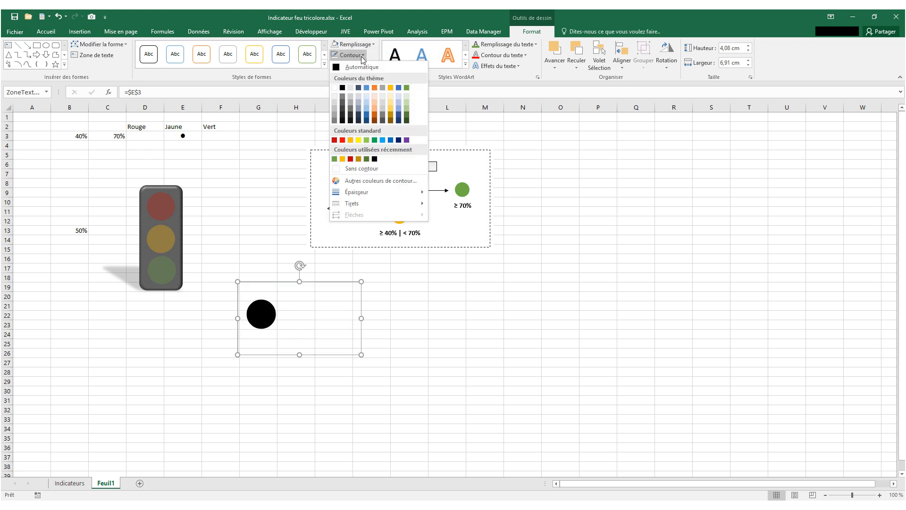
{"action": "left_click", "coordinate": [374, 168]}
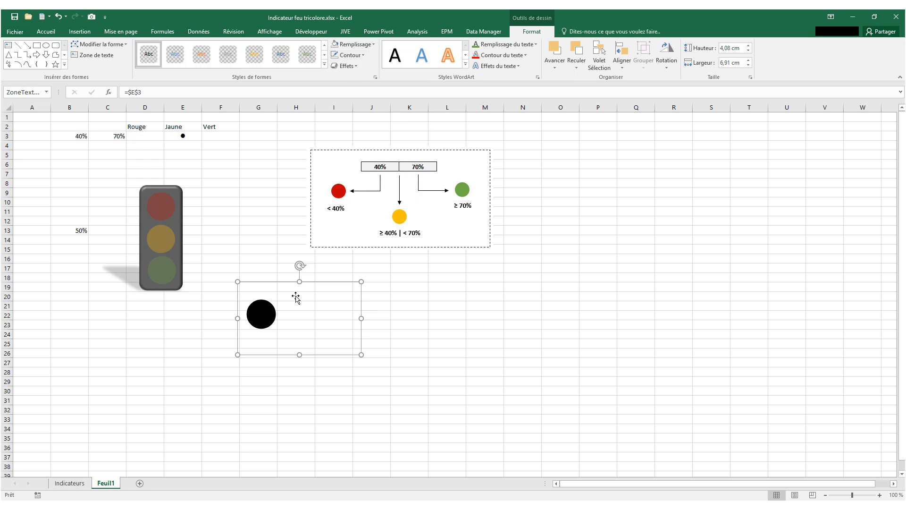
Step: Move the Jaune circle over the traffic light's yellow lamp and fill its text with the gold theme colour
{"action": "left_click_drag", "start_coordinate": [297, 296], "coordinate": [198, 225]}
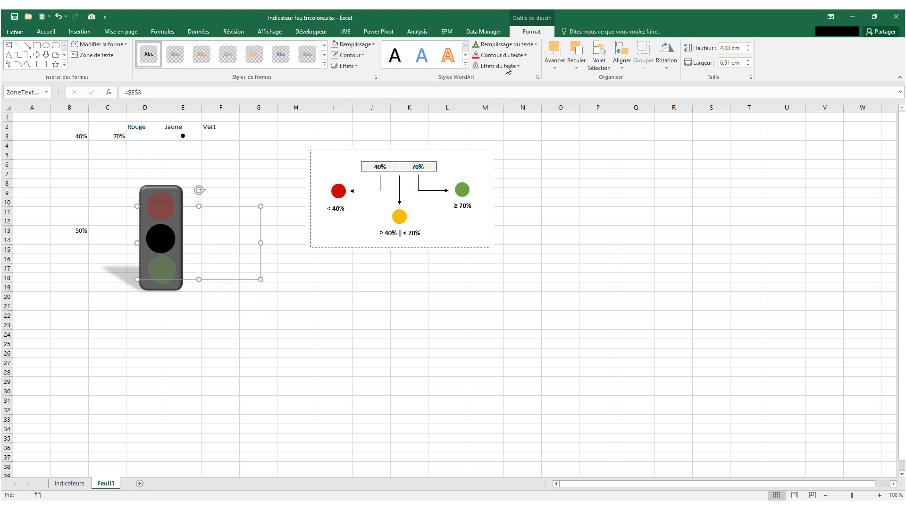
{"action": "left_click", "coordinate": [514, 47]}
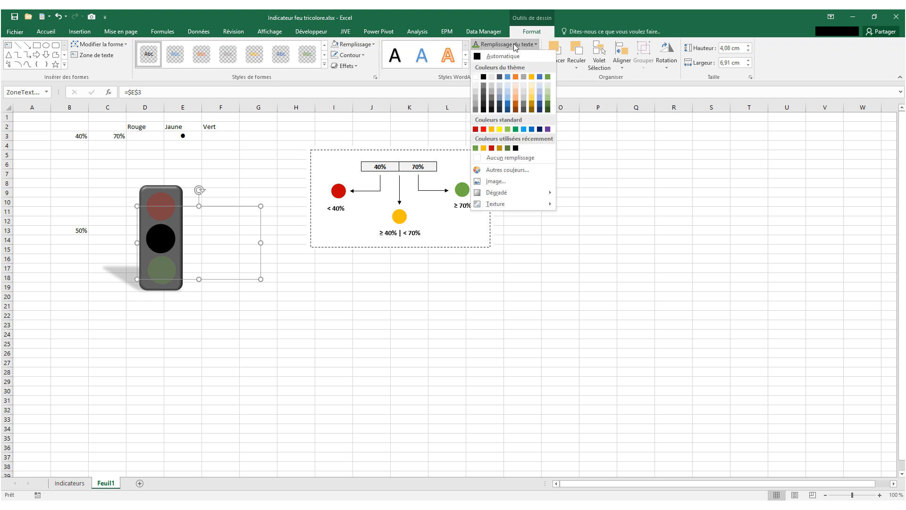
{"action": "left_click", "coordinate": [531, 77]}
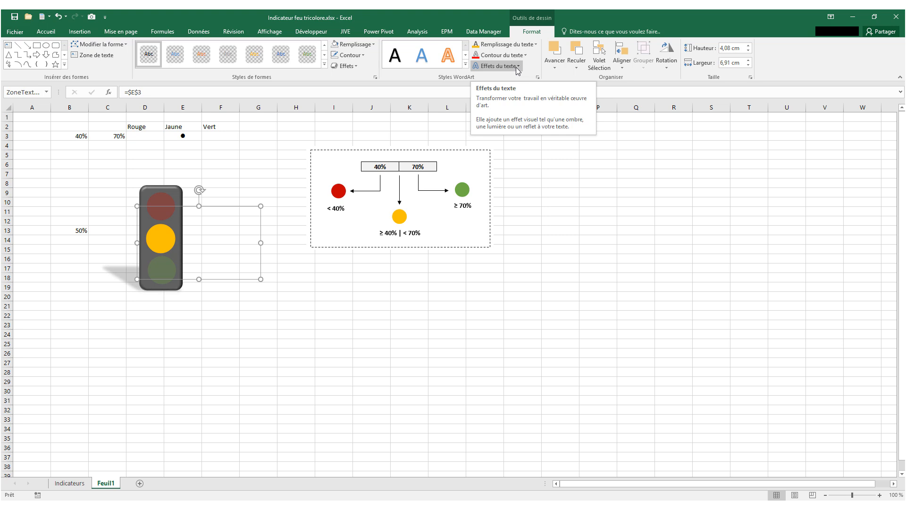
Step: Apply the smallest gold glow variation to the Jaune circle's text
{"action": "left_click", "coordinate": [517, 67]}
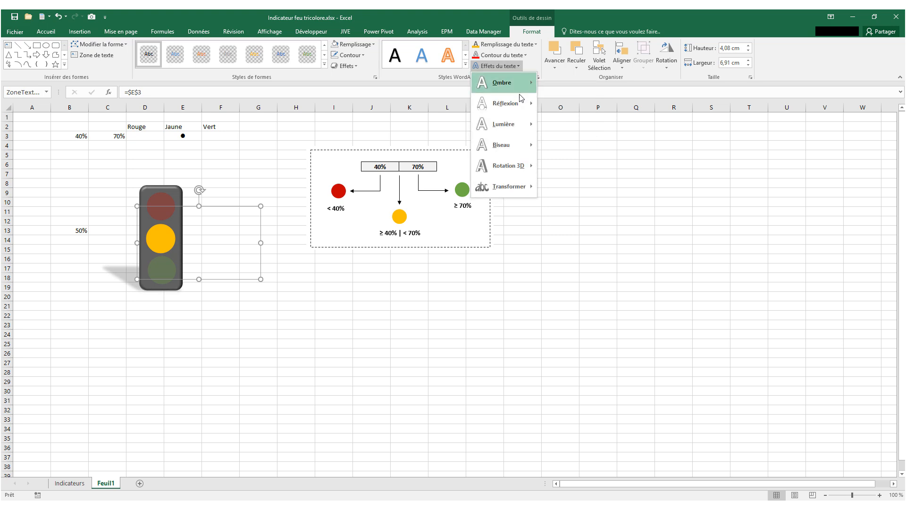
{"action": "mouse_move", "coordinate": [526, 125]}
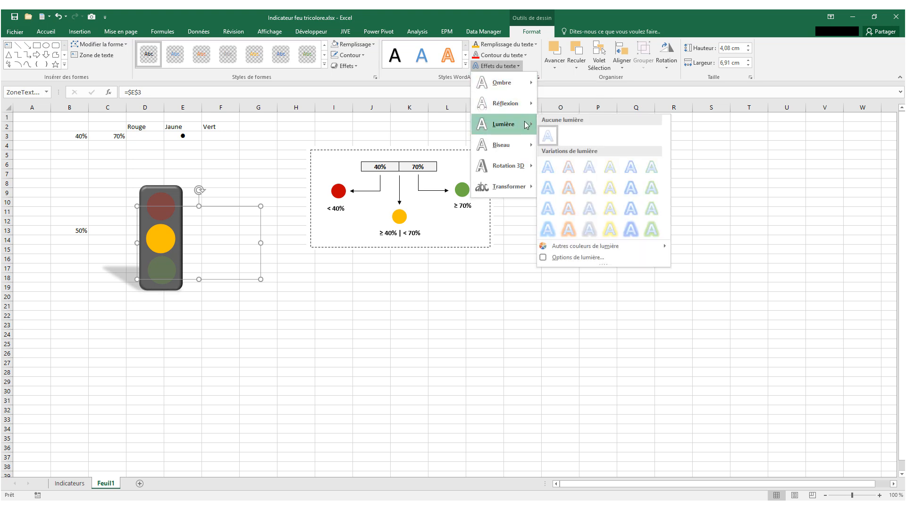
{"action": "left_click", "coordinate": [609, 166]}
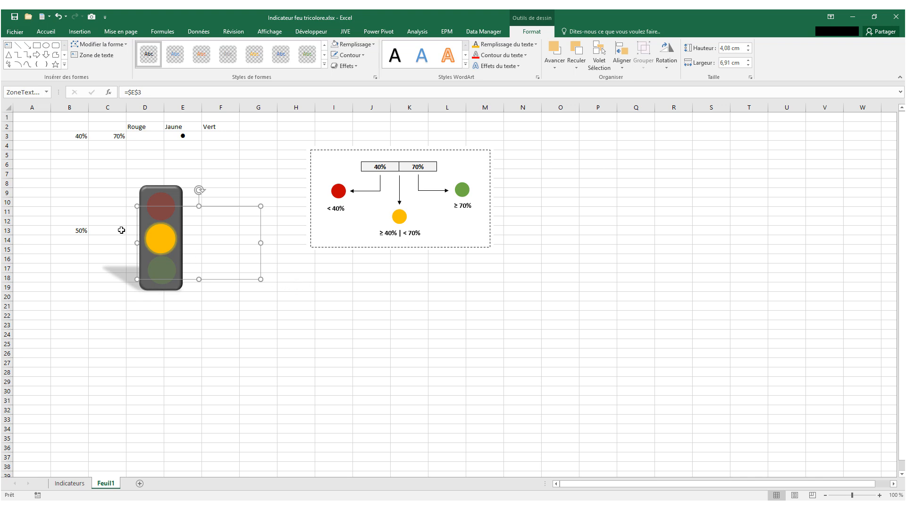
Step: Test the red and yellow lamps by setting cell B13 to 15% and back to 50%
{"action": "left_click", "coordinate": [77, 230]}
{"action": "type", "text": "15"}
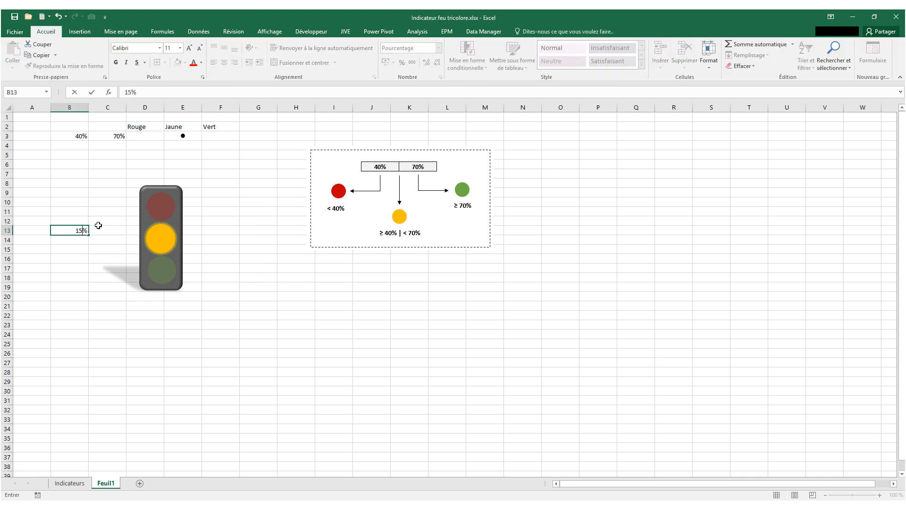
{"action": "key", "text": "Return"}
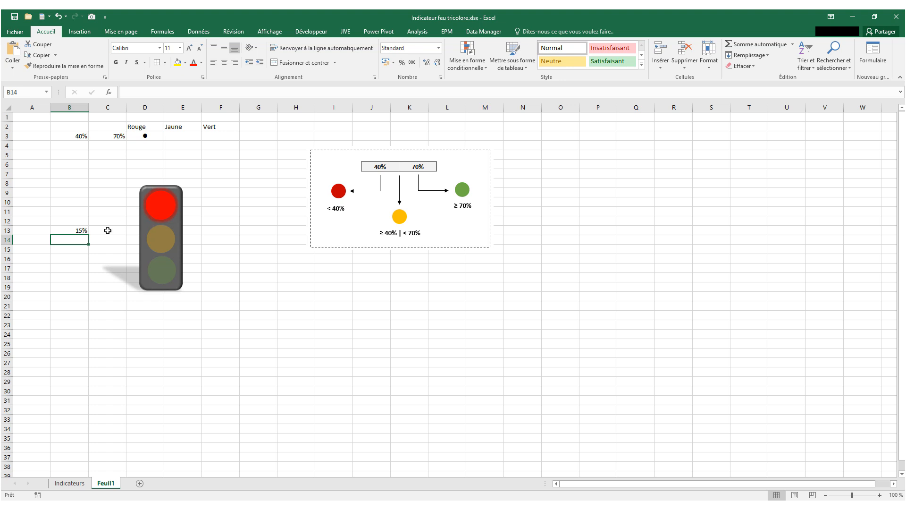
{"action": "left_click", "coordinate": [83, 230]}
{"action": "type", "text": "50"}
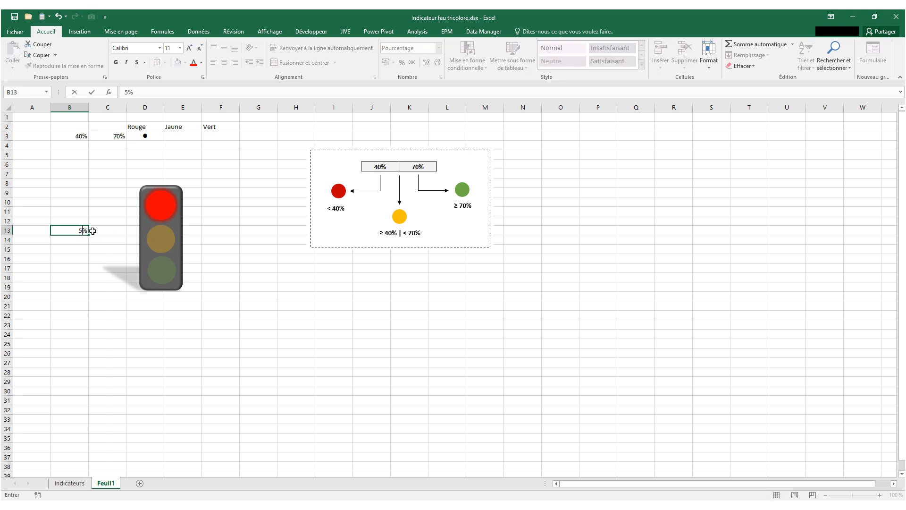
{"action": "key", "text": "Return"}
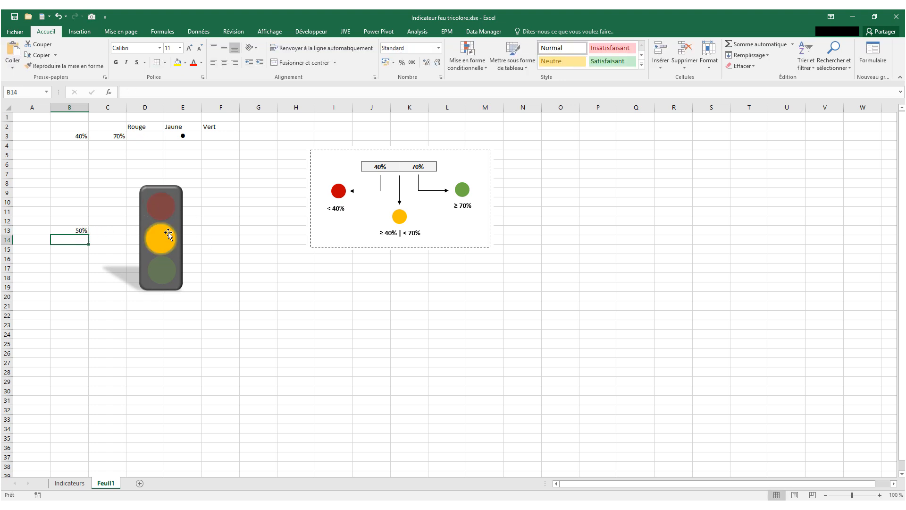
Step: Set cell B13 to 80% to display the Vert formula's circle
{"action": "left_click", "coordinate": [69, 231]}
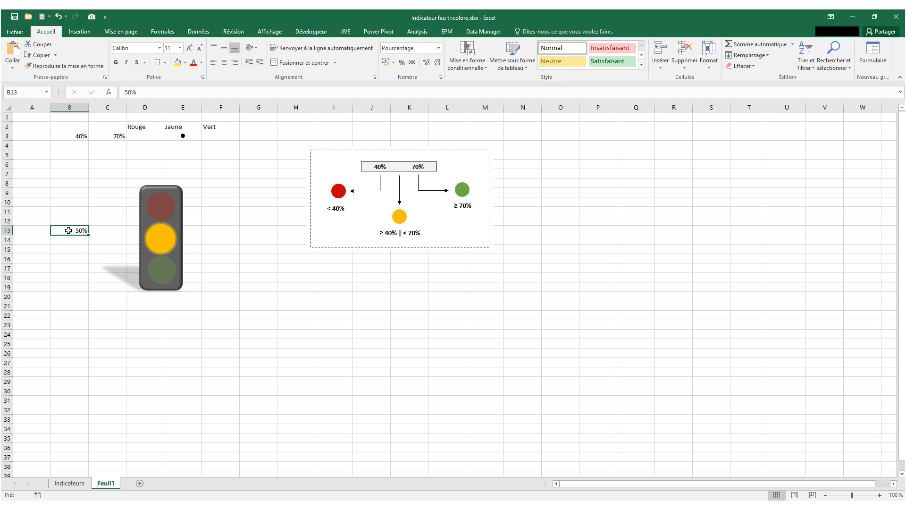
{"action": "type", "text": "80"}
{"action": "key", "text": "Return"}
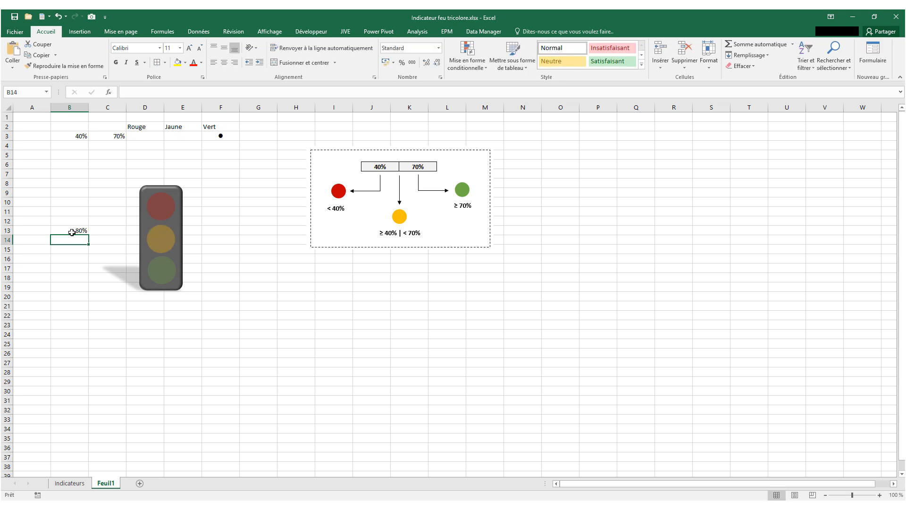
Step: Insert a text box about 10 cm wide and 6.1 cm high below the threshold diagram and link it to Vert formula cell F3
{"action": "left_click", "coordinate": [80, 32]}
{"action": "left_click", "coordinate": [693, 56]}
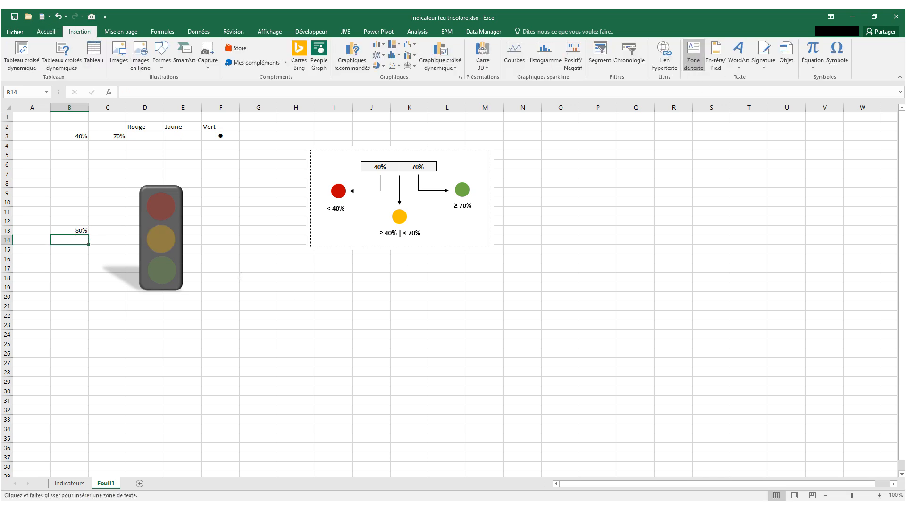
{"action": "left_click_drag", "start_coordinate": [237, 271], "coordinate": [415, 381]}
{"action": "left_click", "coordinate": [146, 92]}
{"action": "type", "text": "="}
{"action": "left_click", "coordinate": [222, 136]}
{"action": "key", "text": "Return"}
Step: Format the linked Vert text box's circle in Wingdings at font size 80
{"action": "left_click", "coordinate": [190, 48]}
{"action": "left_click", "coordinate": [190, 48]}
{"action": "left_click", "coordinate": [190, 48]}
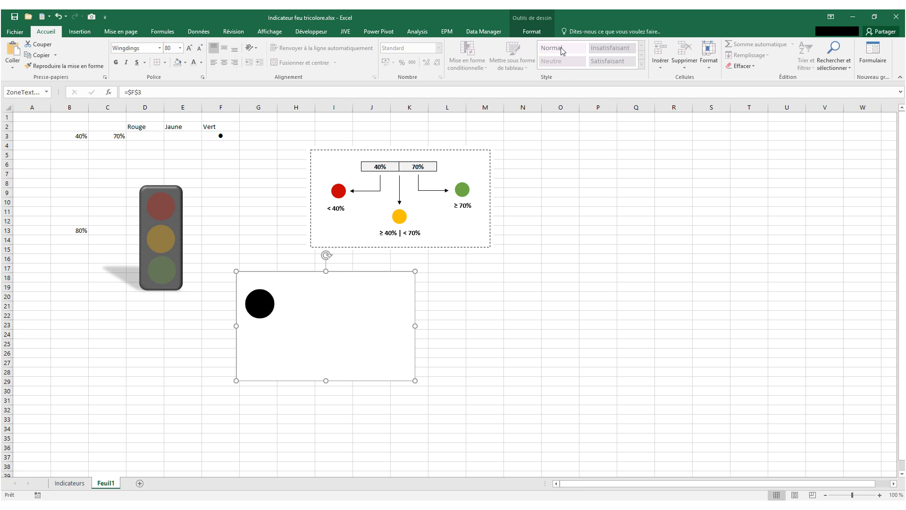
Step: Colour the Vert circle's text green with a green glow, and place it without box fill or outline over the traffic light's green lamp
{"action": "left_click", "coordinate": [532, 31]}
{"action": "left_click", "coordinate": [536, 44]}
{"action": "left_click", "coordinate": [547, 82]}
{"action": "left_click", "coordinate": [498, 65]}
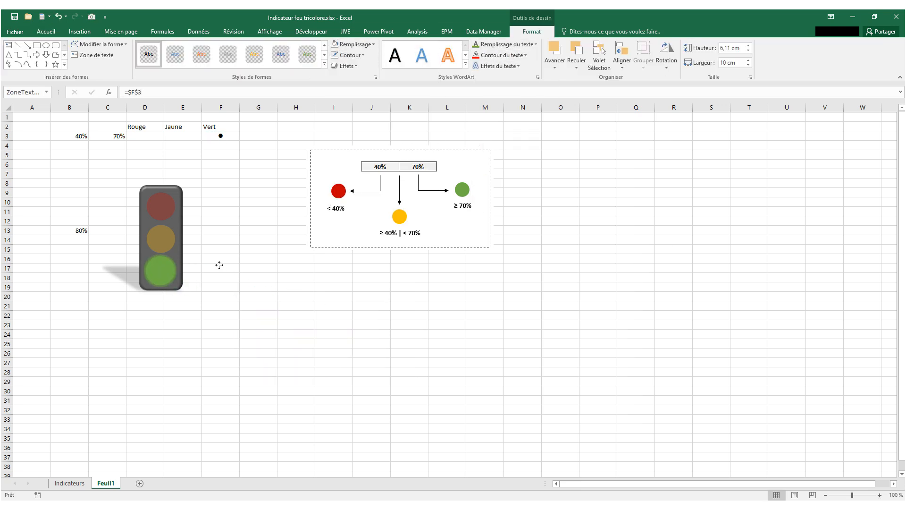
Step: Test the red, yellow and green lamps by setting cell B13 to 10%, 56% and 89% in turn
{"action": "left_click", "coordinate": [67, 229]}
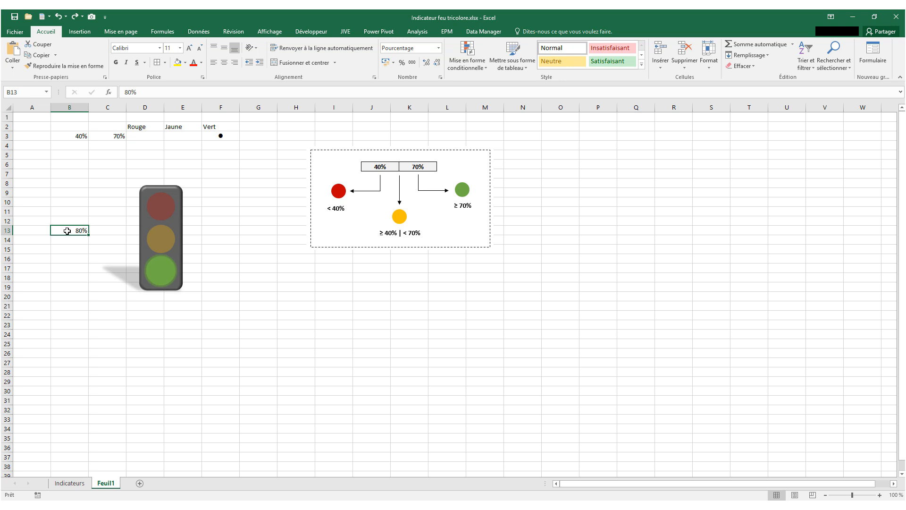
{"action": "type", "text": "1"}
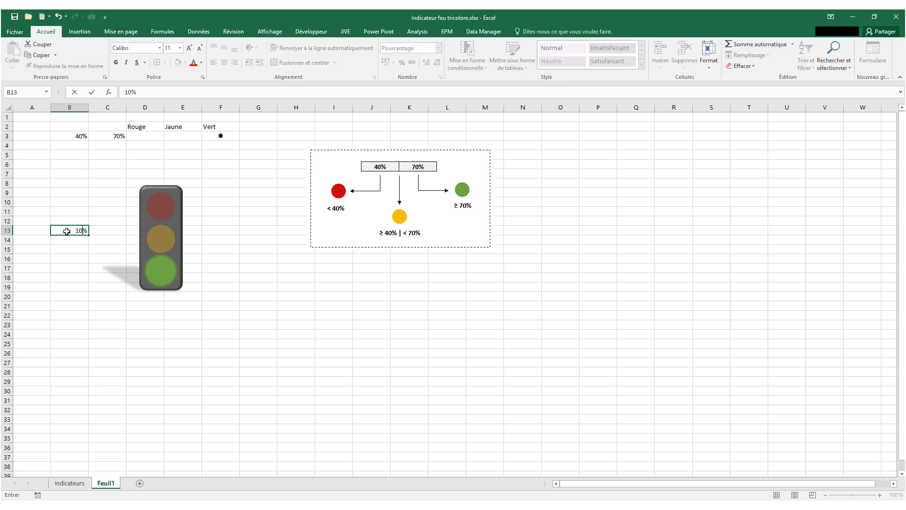
{"action": "key", "text": "Return"}
{"action": "left_click", "coordinate": [67, 231]}
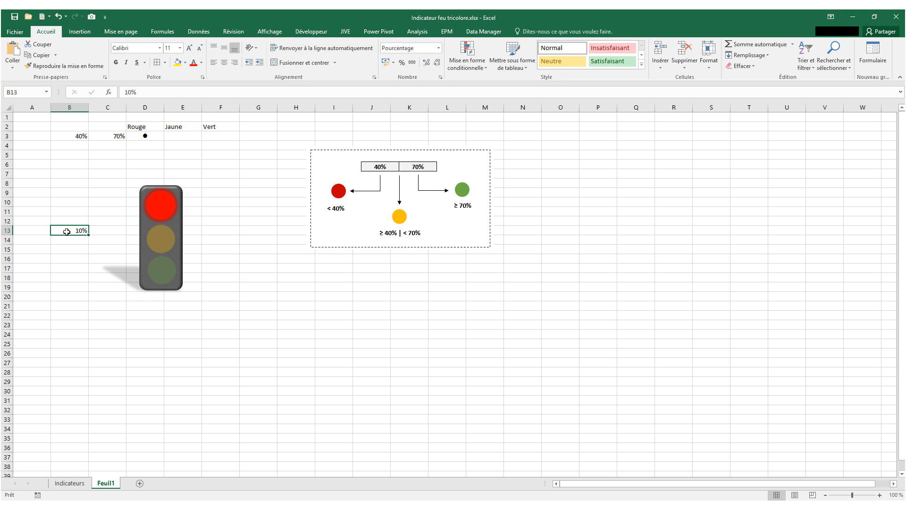
{"action": "type", "text": "56"}
{"action": "key", "text": "Return"}
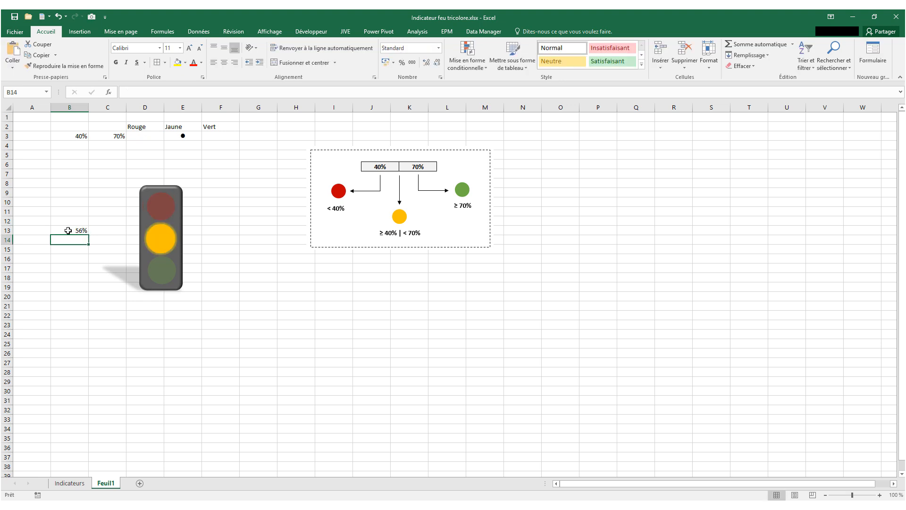
{"action": "left_click", "coordinate": [68, 230]}
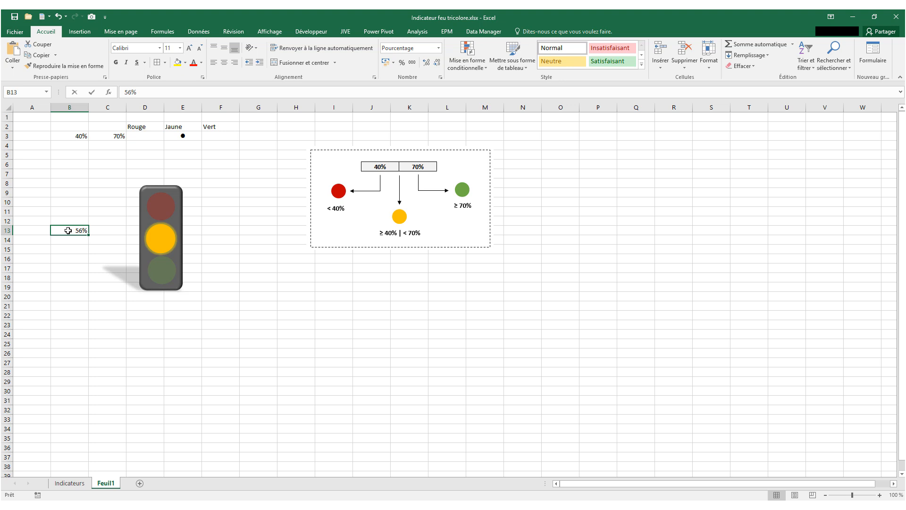
{"action": "type", "text": "89"}
{"action": "key", "text": "Return"}
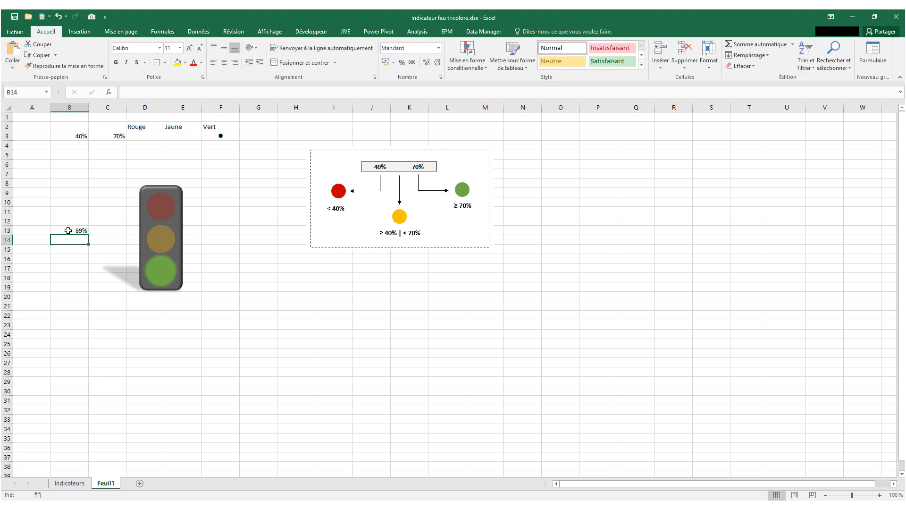
Step: Delete the threshold diagram picture and hide rows 2 and 3 containing the thresholds and lamp formulas
{"action": "left_click", "coordinate": [317, 236]}
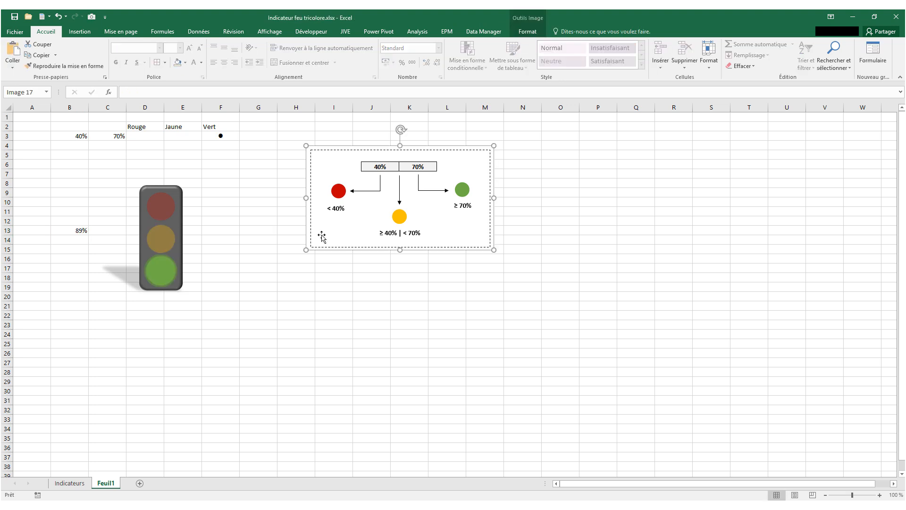
{"action": "key", "text": "Delete"}
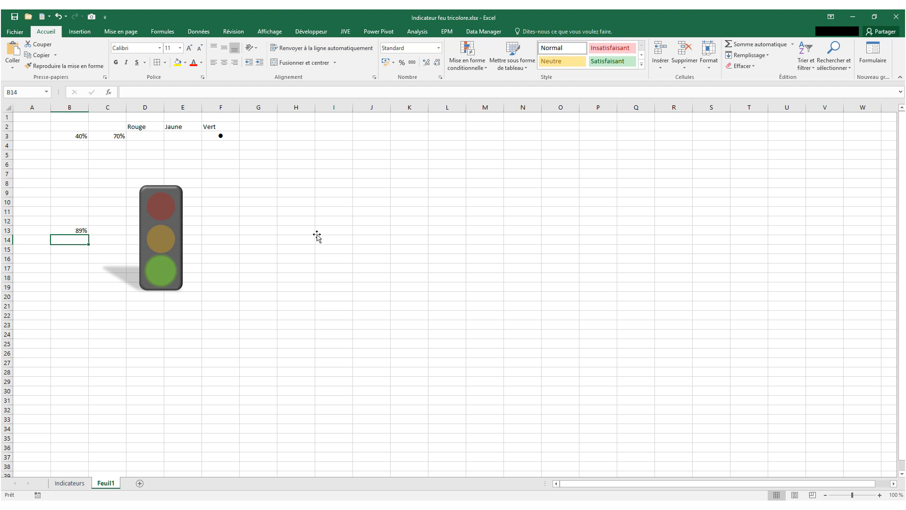
{"action": "left_click", "coordinate": [8, 127]}
{"action": "left_click_drag", "start_coordinate": [8, 129], "coordinate": [7, 136]}
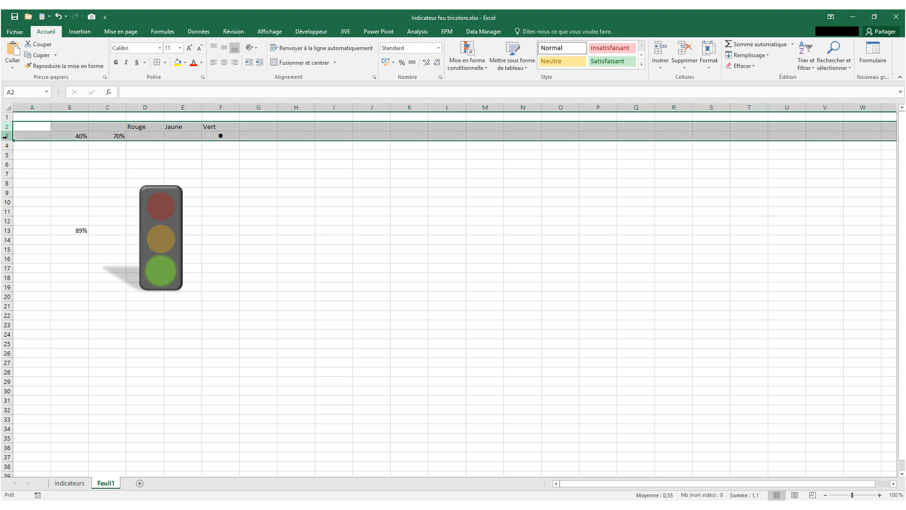
{"action": "right_click", "coordinate": [6, 136]}
{"action": "left_click", "coordinate": [34, 261]}
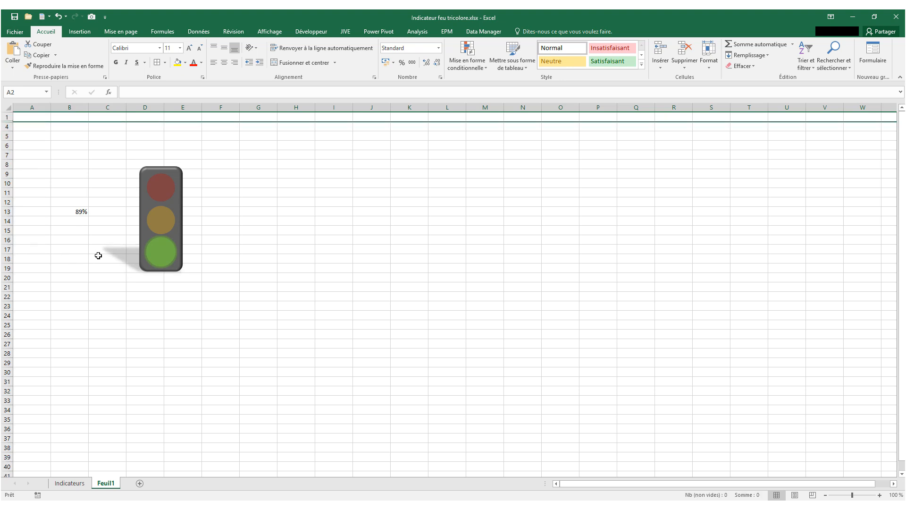